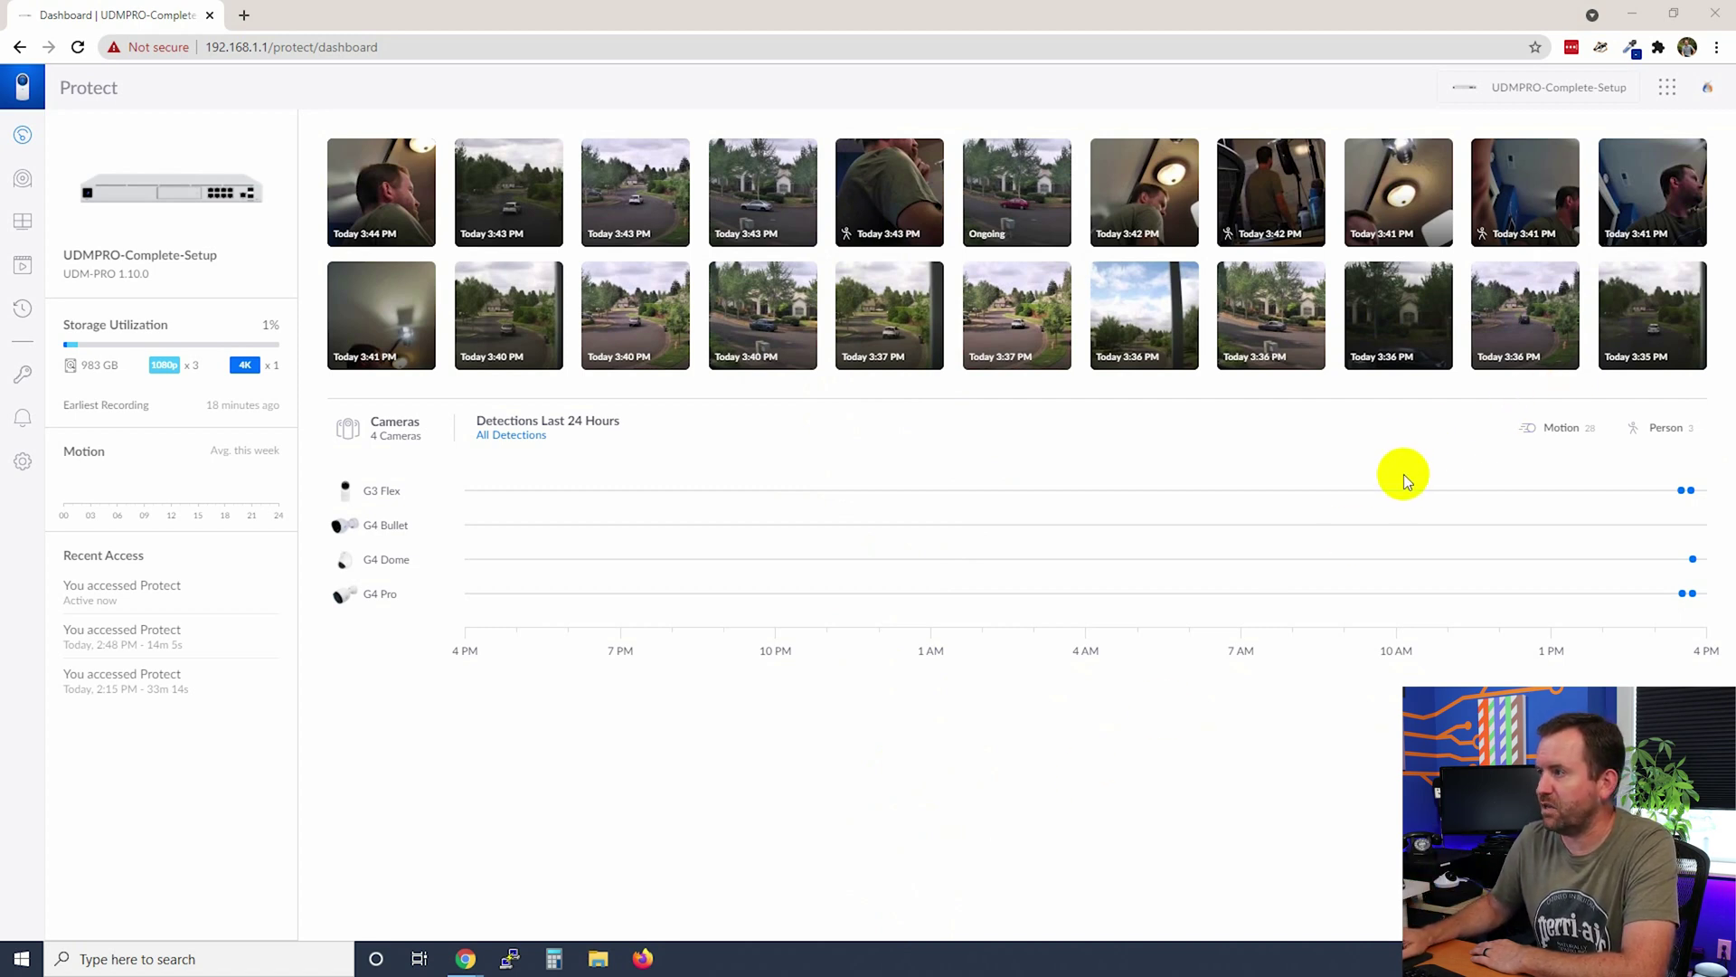
{"action": "left_click", "coordinate": [1525, 224]}
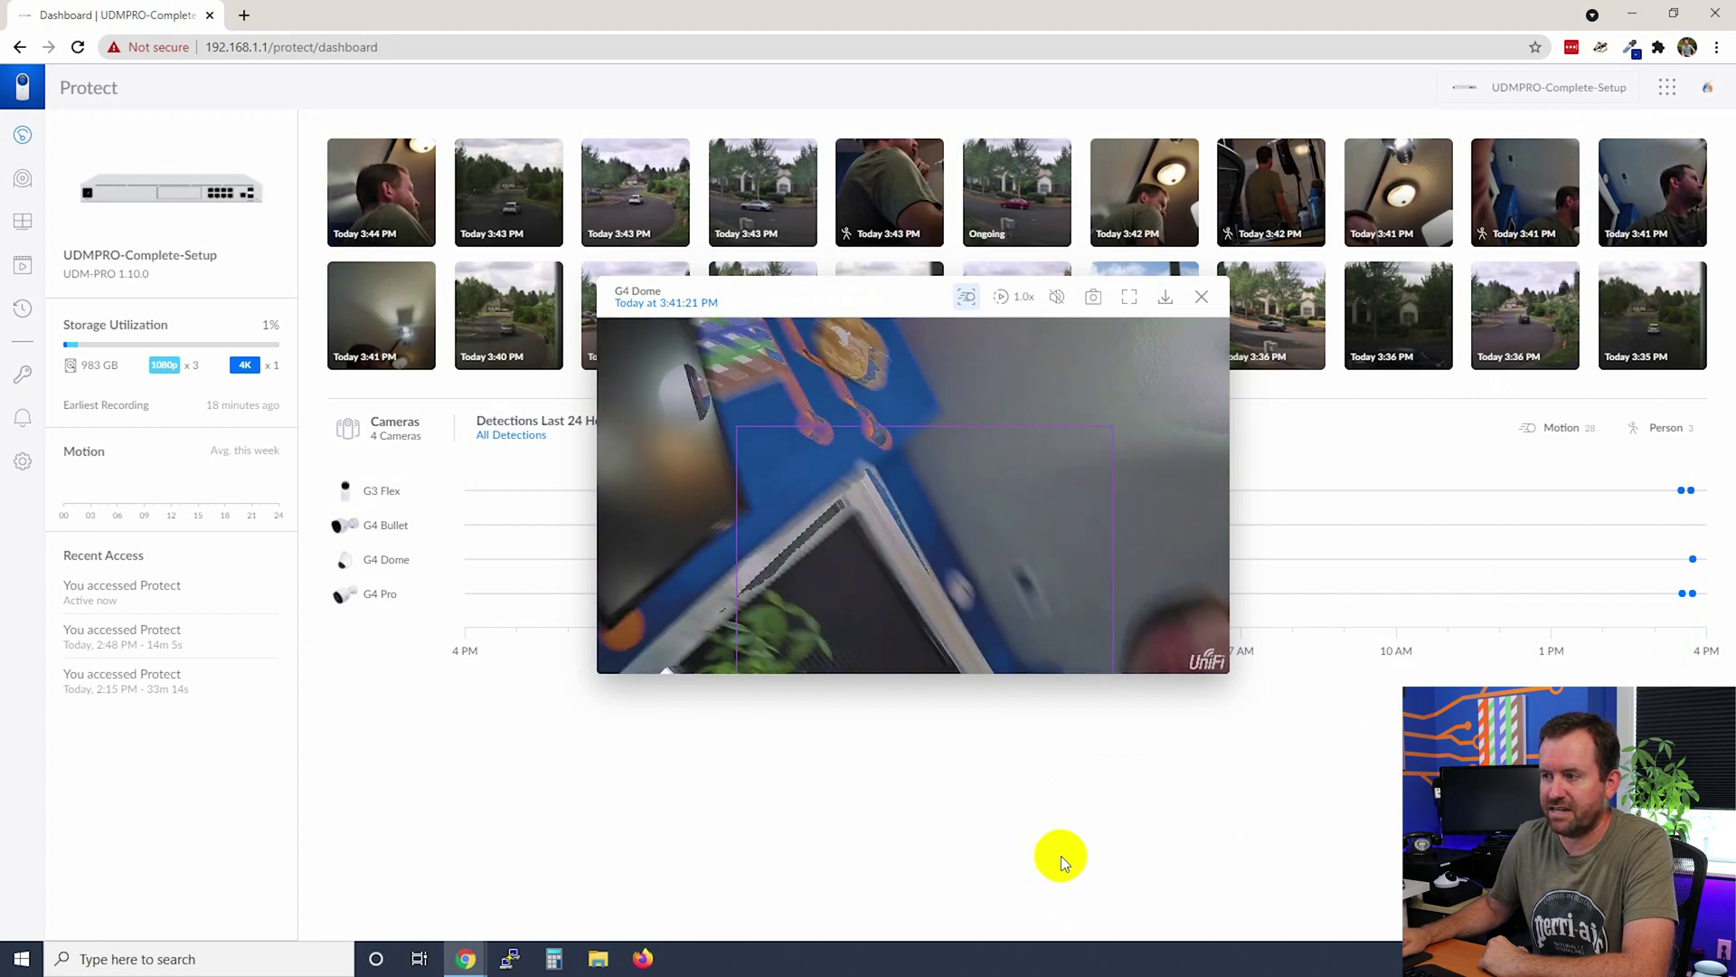
{"action": "left_click", "coordinate": [1061, 855]}
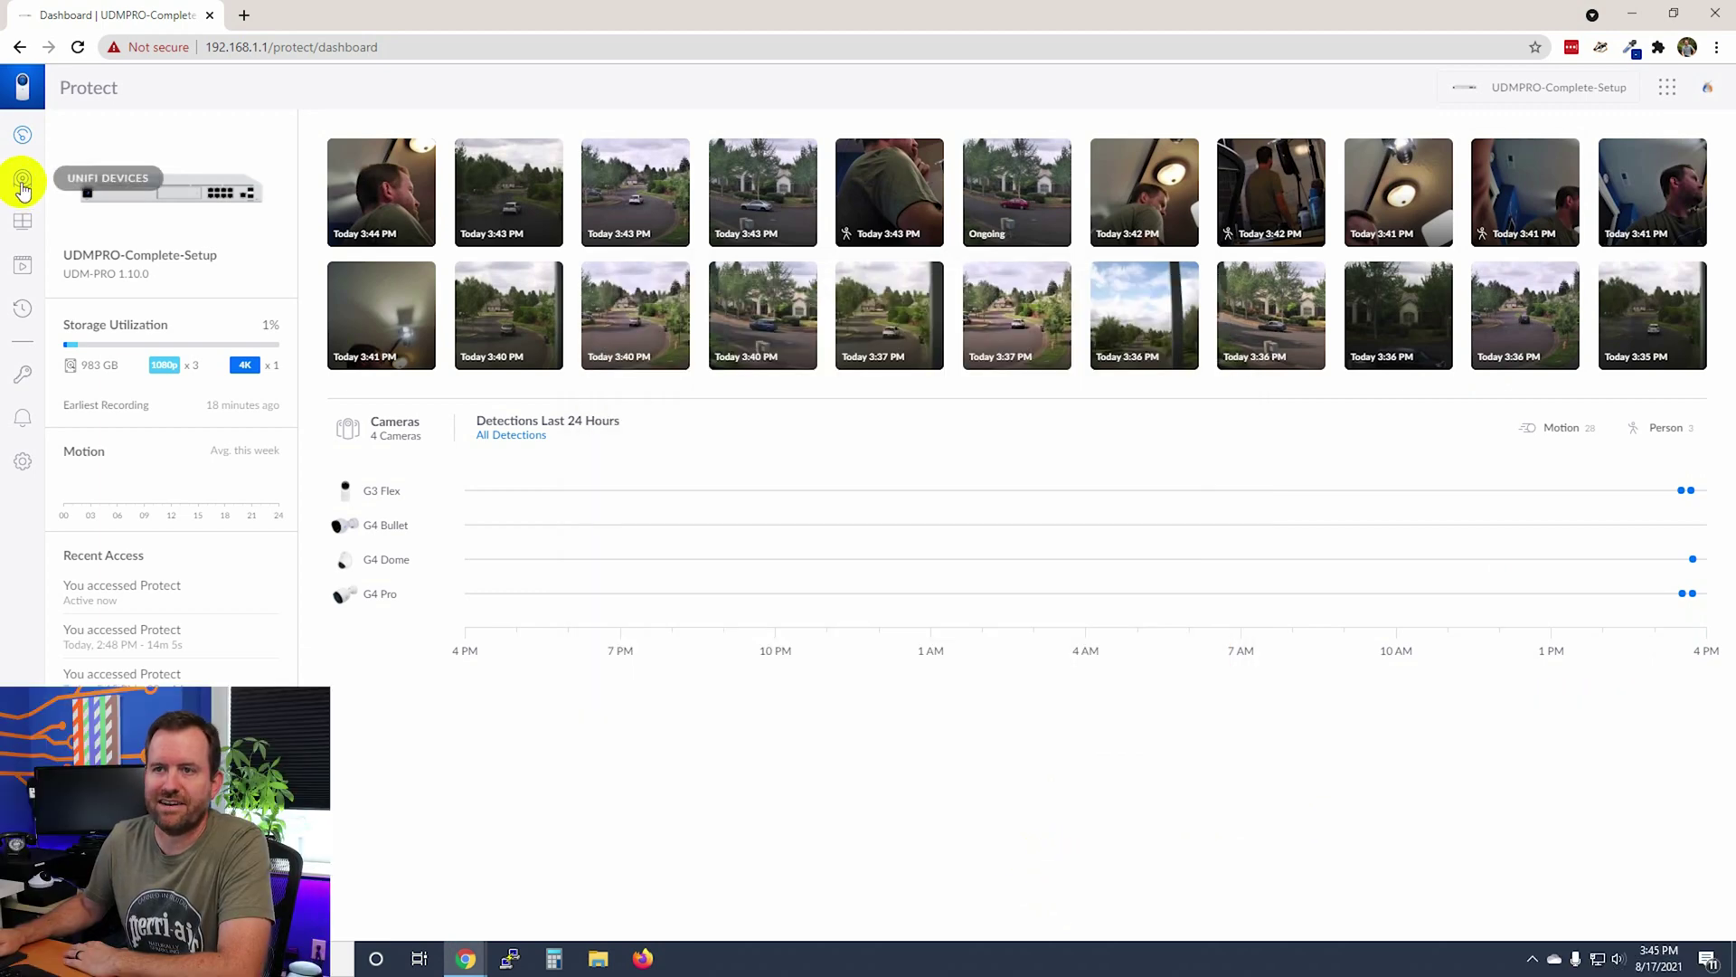
{"action": "left_click", "coordinate": [23, 183]}
- Open the G4 Dome's details and live view, then move the player left and enlarge it
{"action": "left_click", "coordinate": [232, 386]}
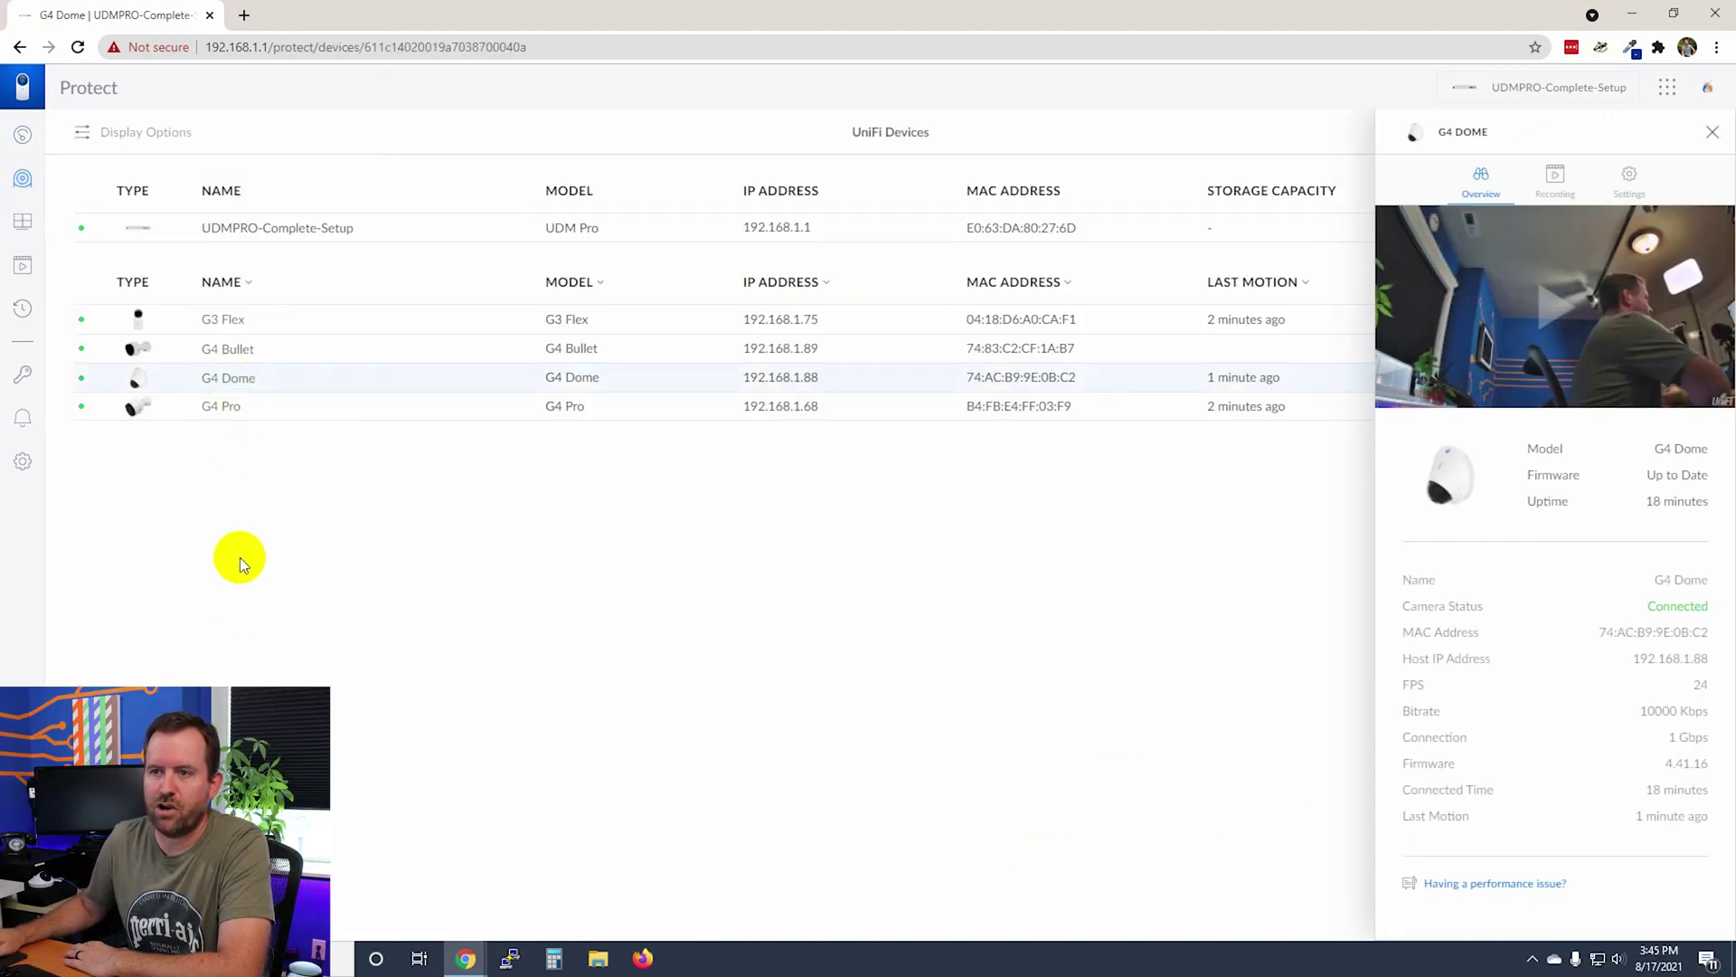
{"action": "left_click", "coordinate": [1555, 307]}
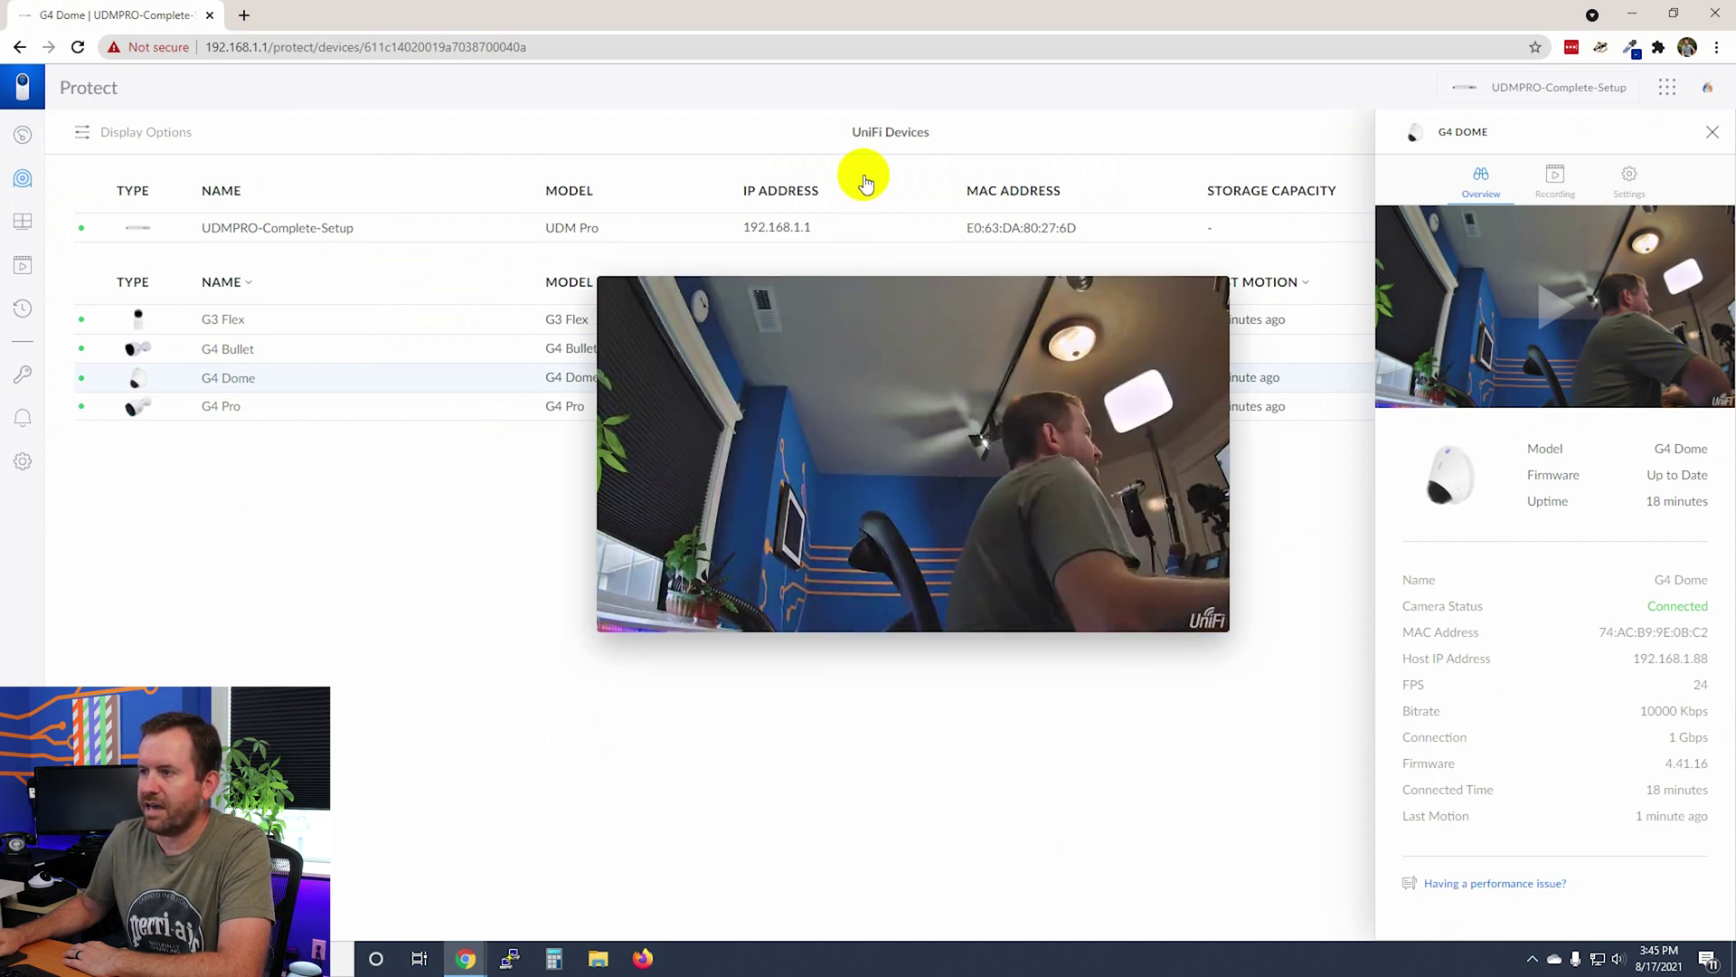
{"action": "left_click_drag", "start_coordinate": [822, 288], "coordinate": [590, 268]}
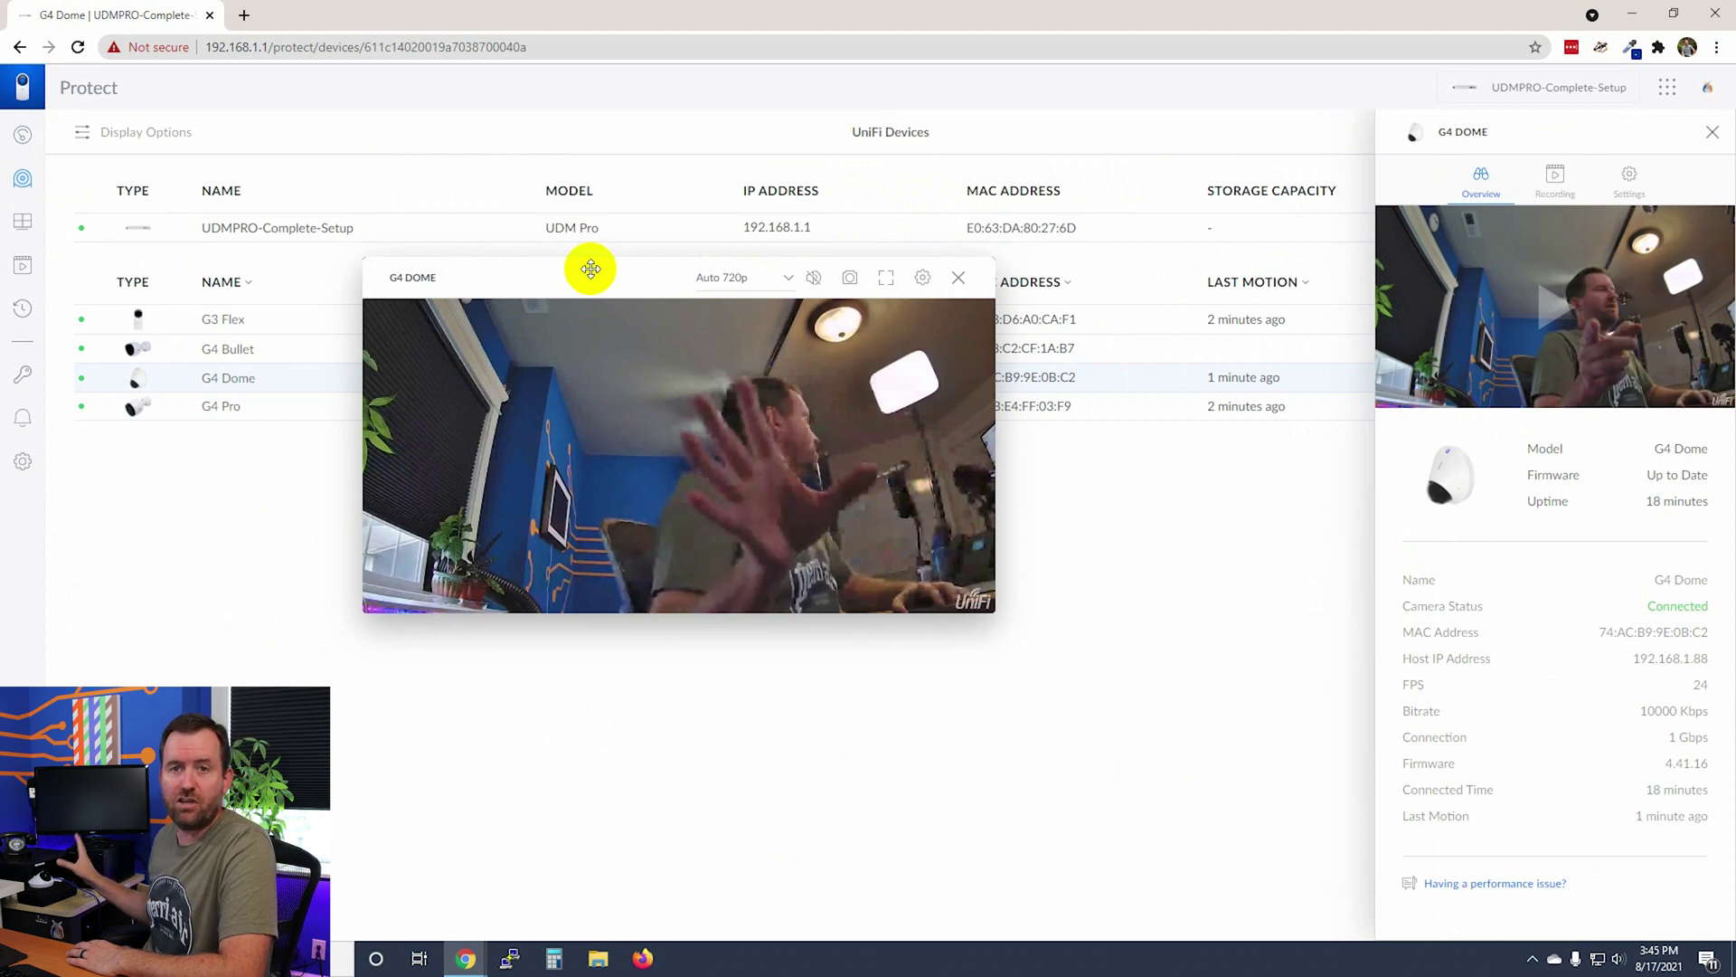
{"action": "double_click", "coordinate": [644, 243]}
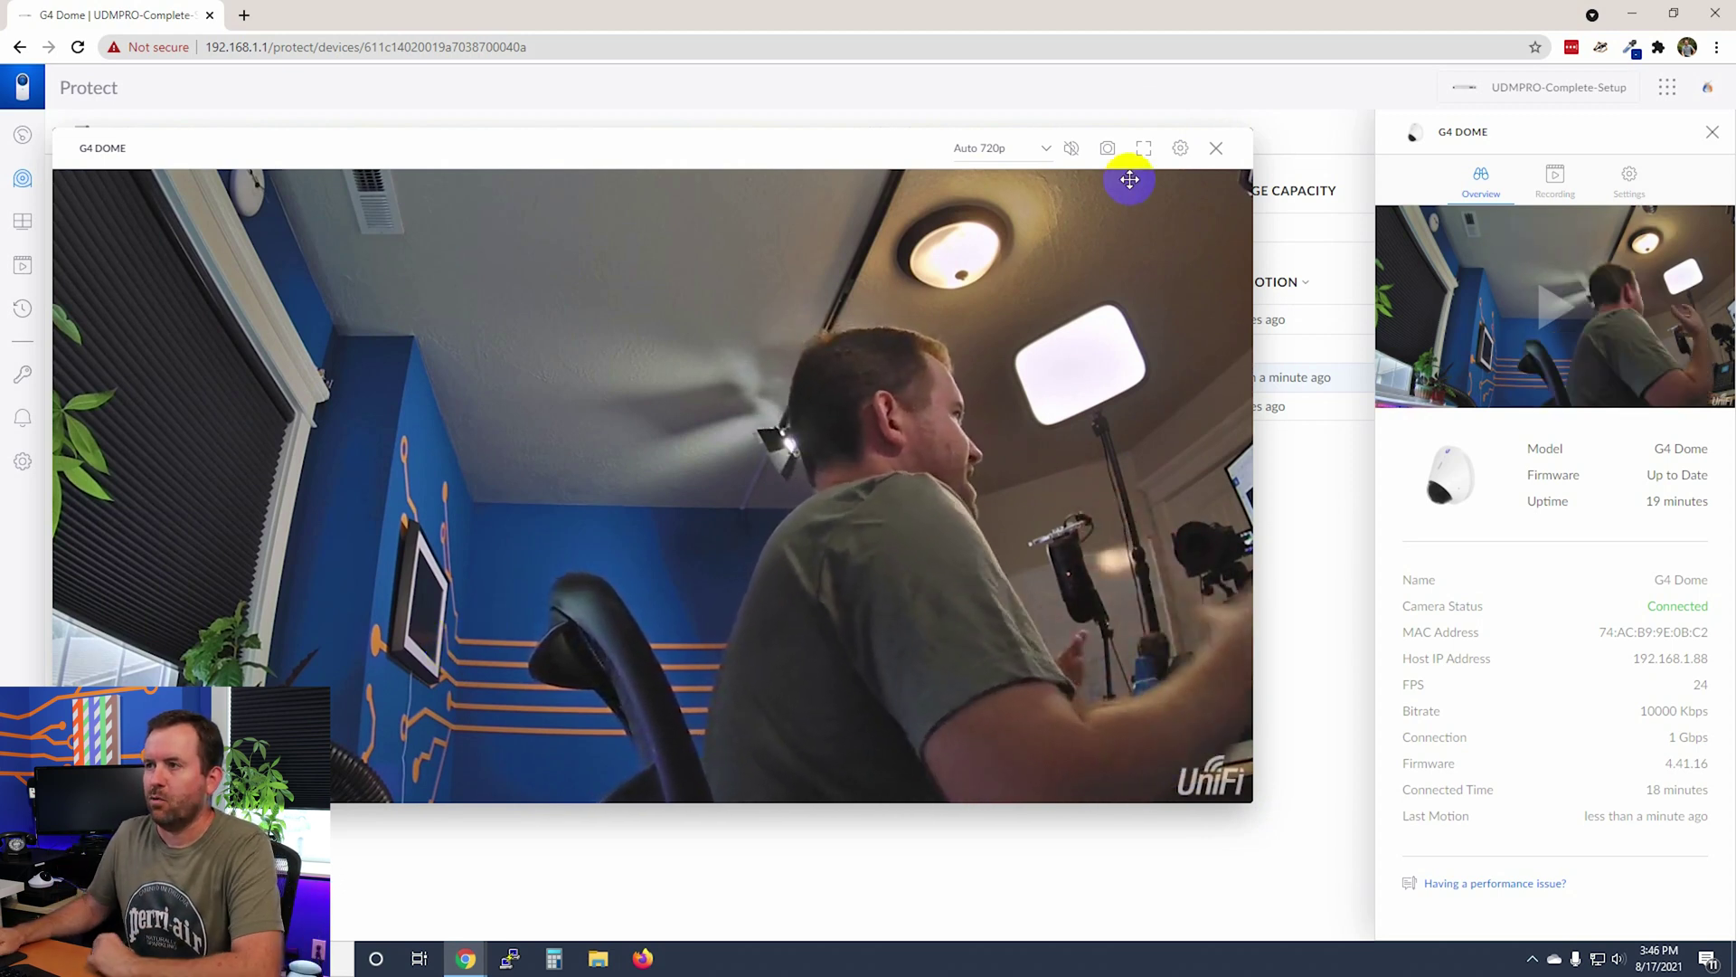
- In the G4 Dome's image settings, check Microphone sensitivity, then open Orientation
{"action": "left_click", "coordinate": [1181, 150]}
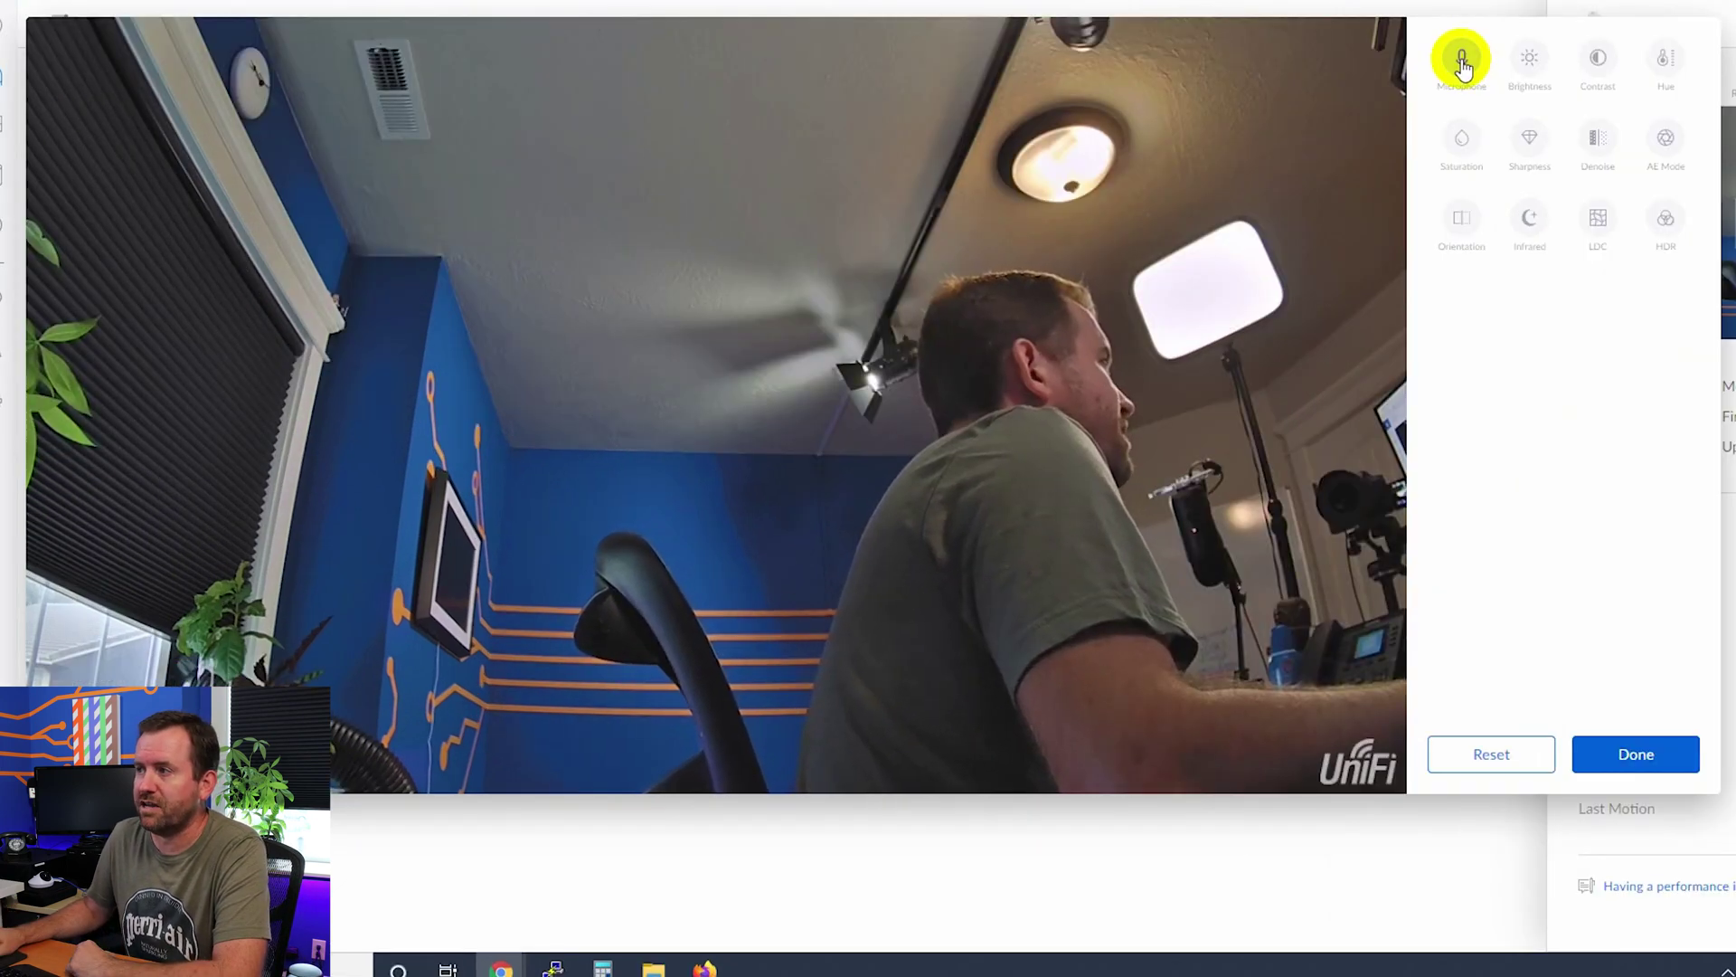
{"action": "left_click", "coordinate": [1300, 166]}
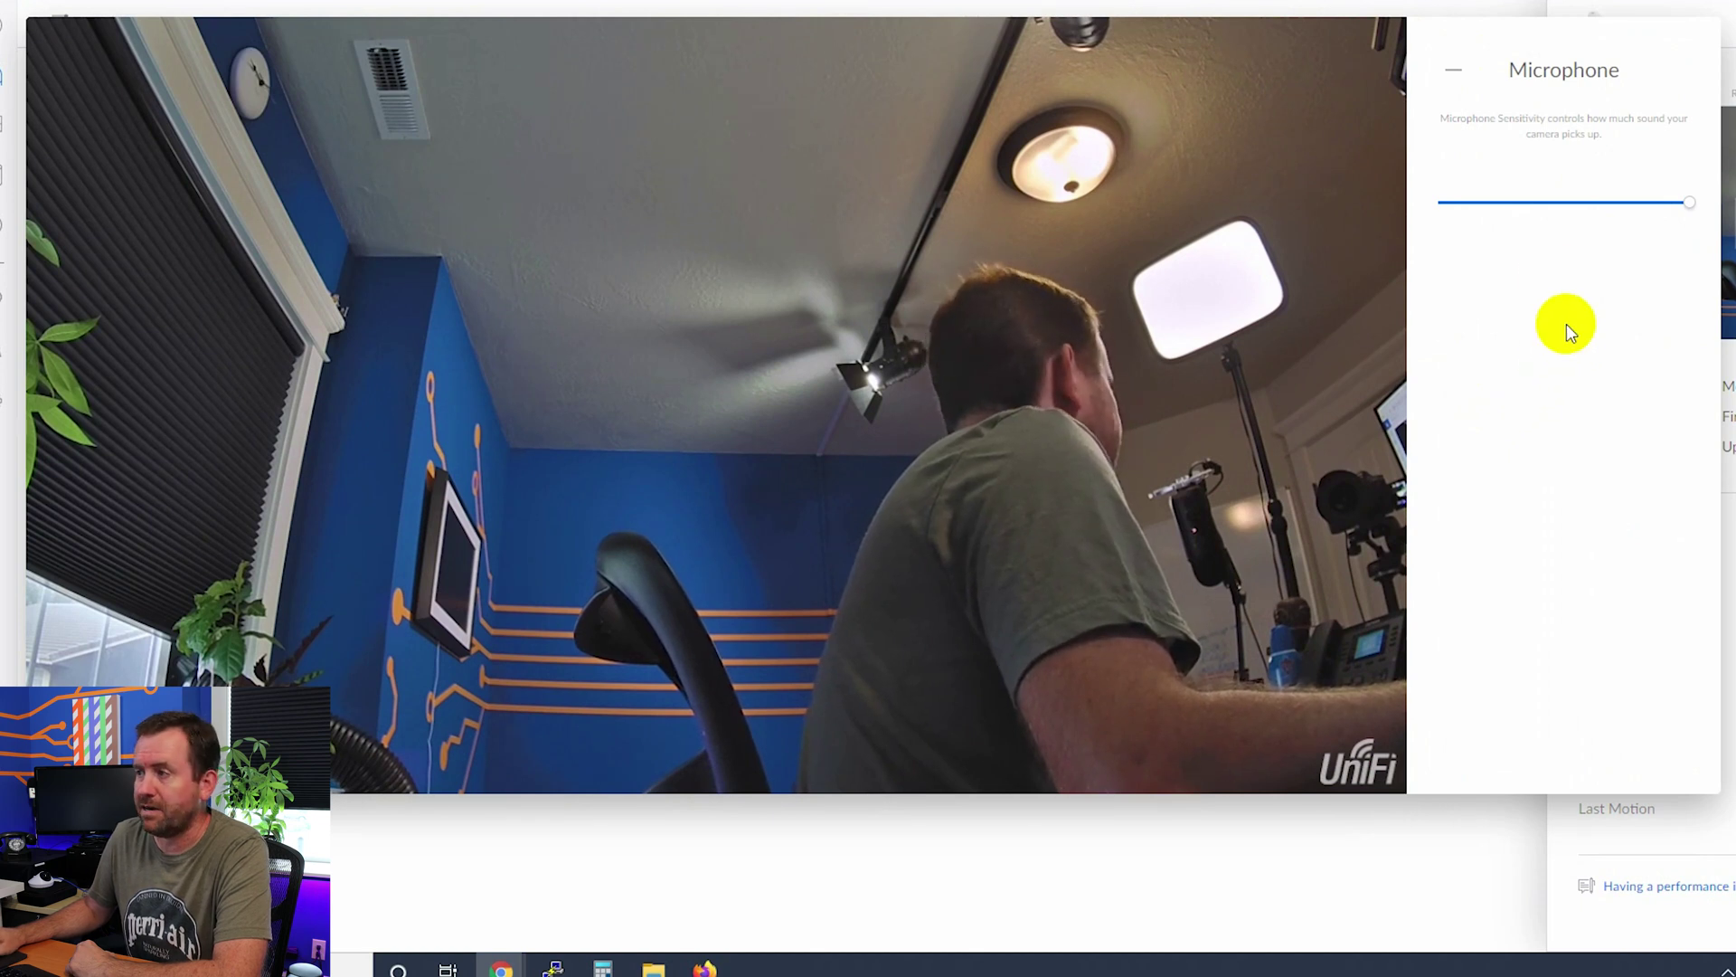
{"action": "left_click", "coordinate": [1455, 70]}
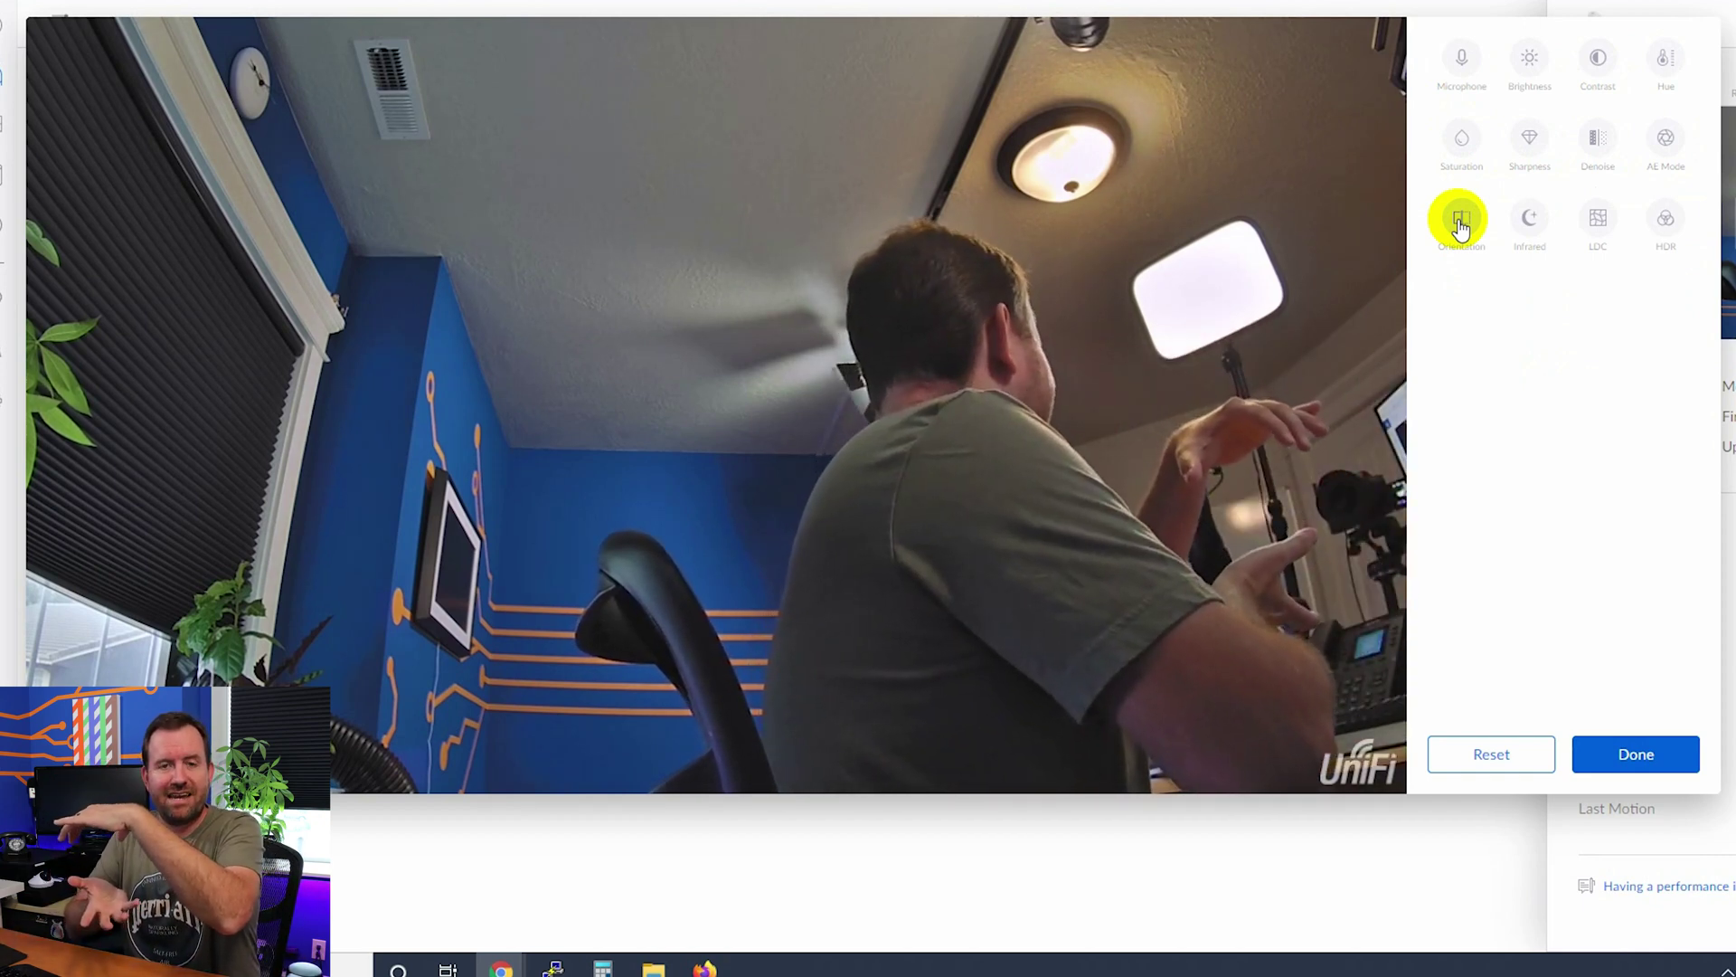
{"action": "left_click", "coordinate": [1460, 221]}
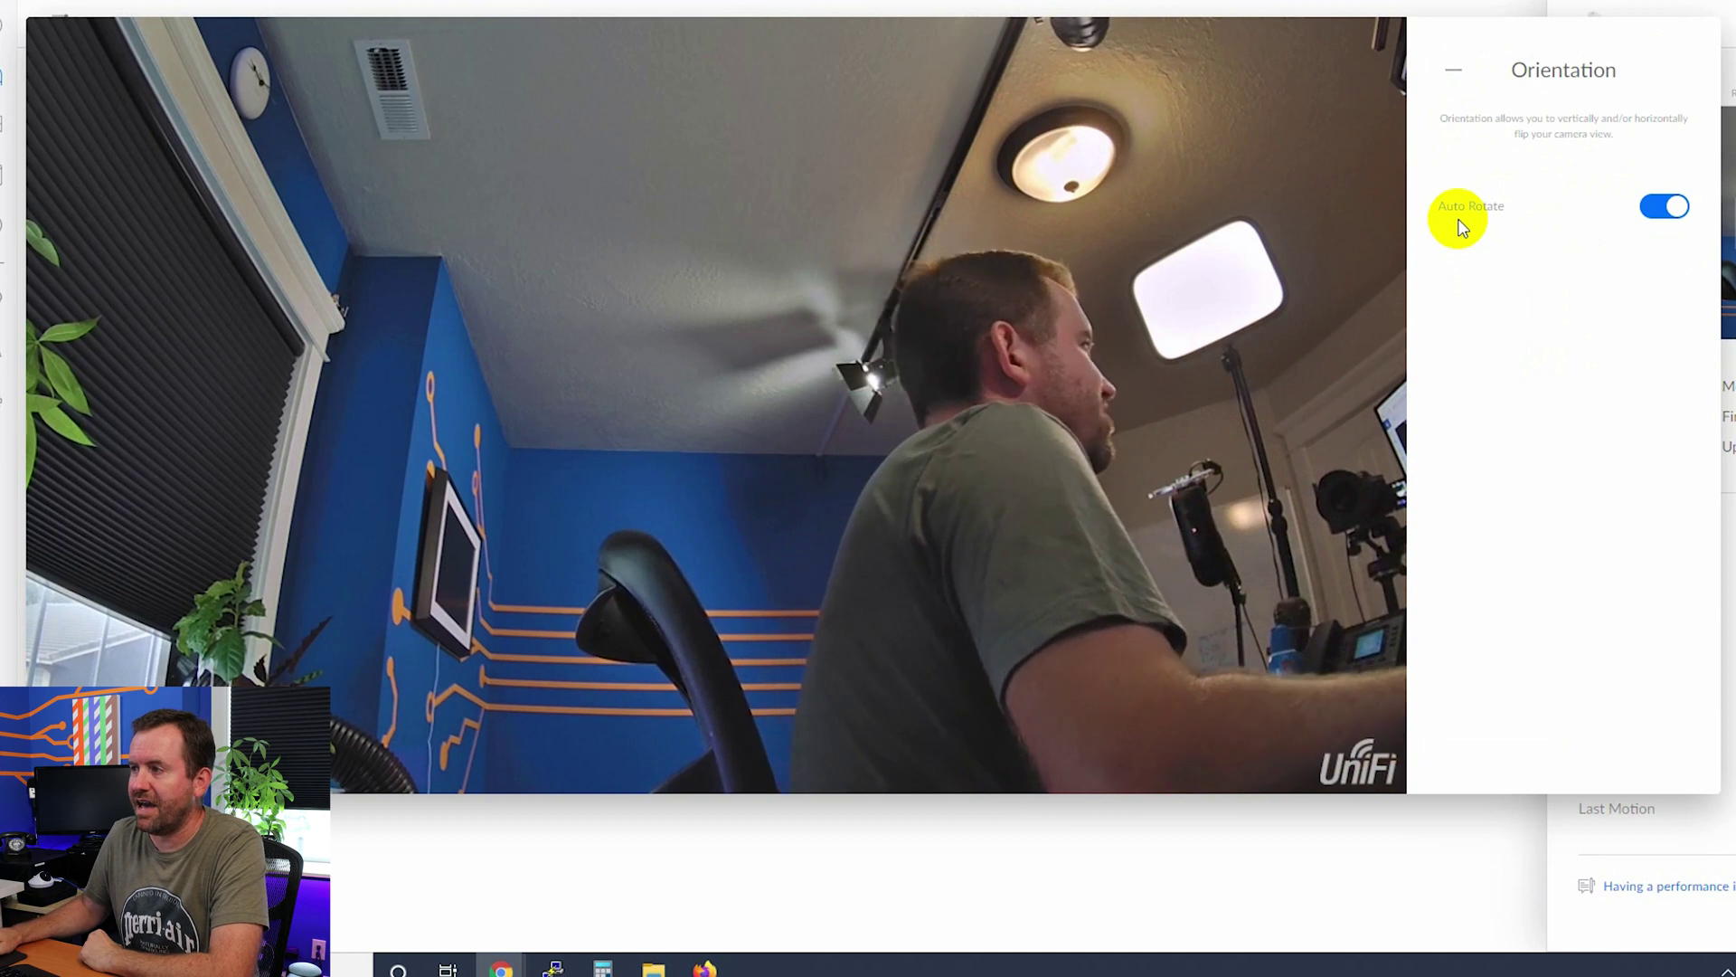
- Turn off Auto Rotate and toggle the flips until the G4 Dome image is upright
{"action": "left_click", "coordinate": [1668, 210]}
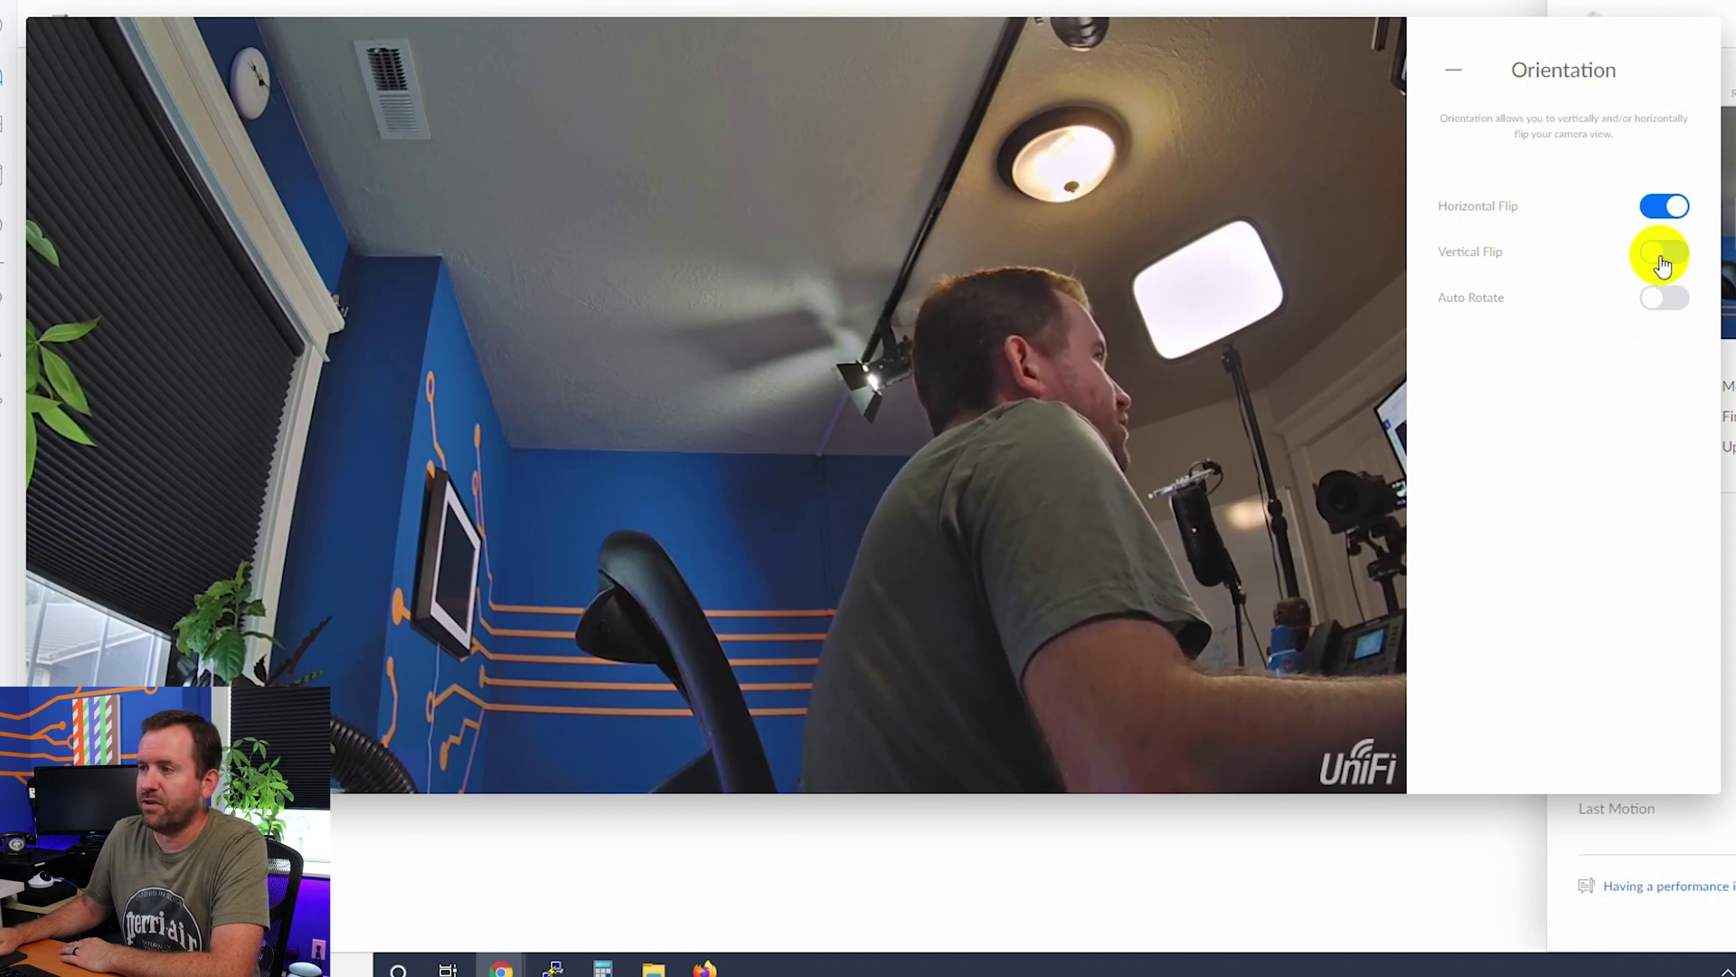
{"action": "left_click", "coordinate": [1661, 254]}
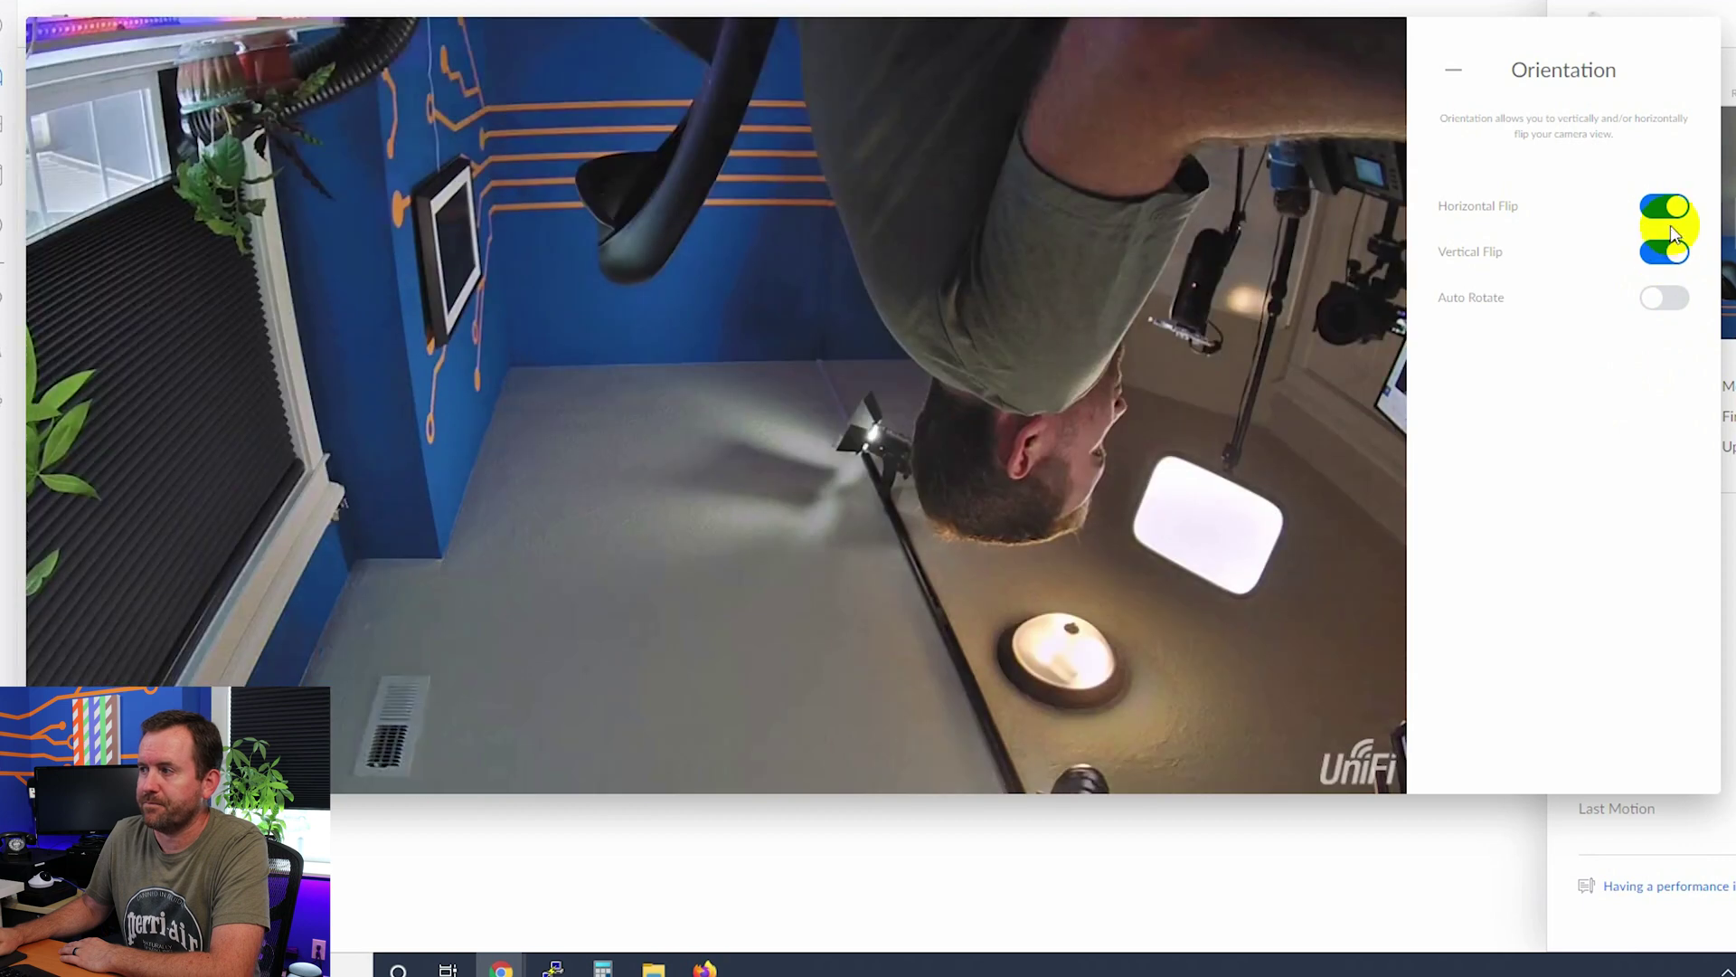
{"action": "left_click", "coordinate": [1669, 208]}
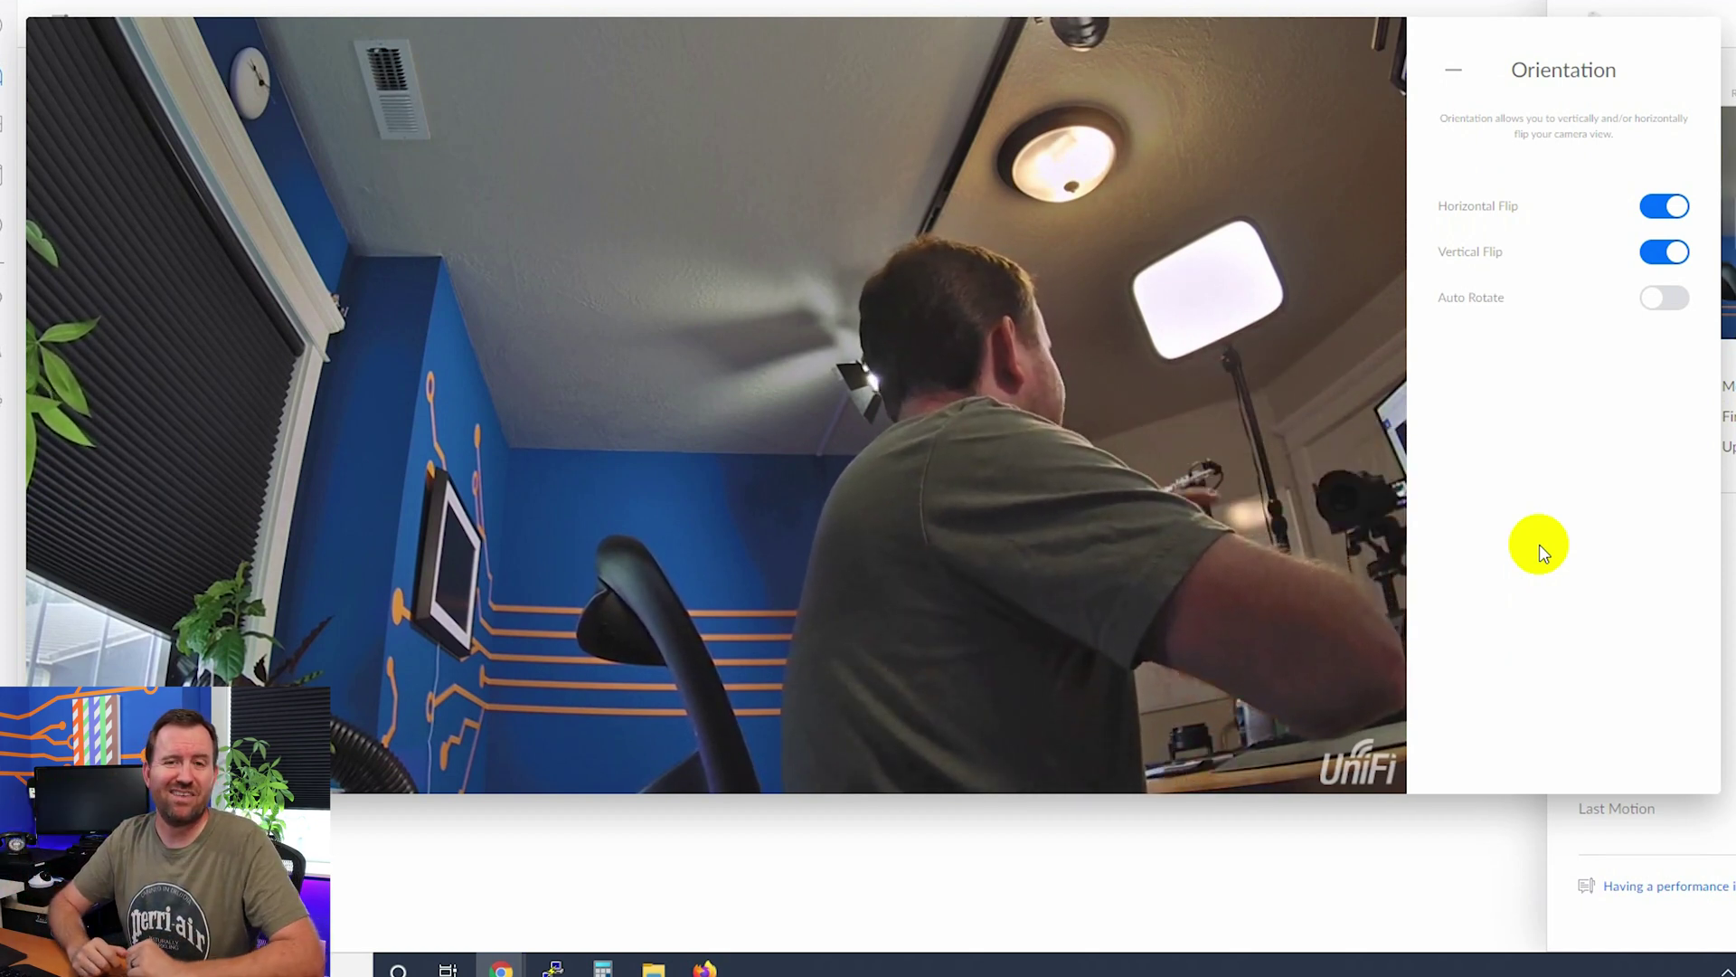
{"action": "left_click", "coordinate": [1450, 70]}
- Set Infrared night vision to Auto (Filter Only, no LEDs), keeping LDC enabled
{"action": "left_click", "coordinate": [1530, 225]}
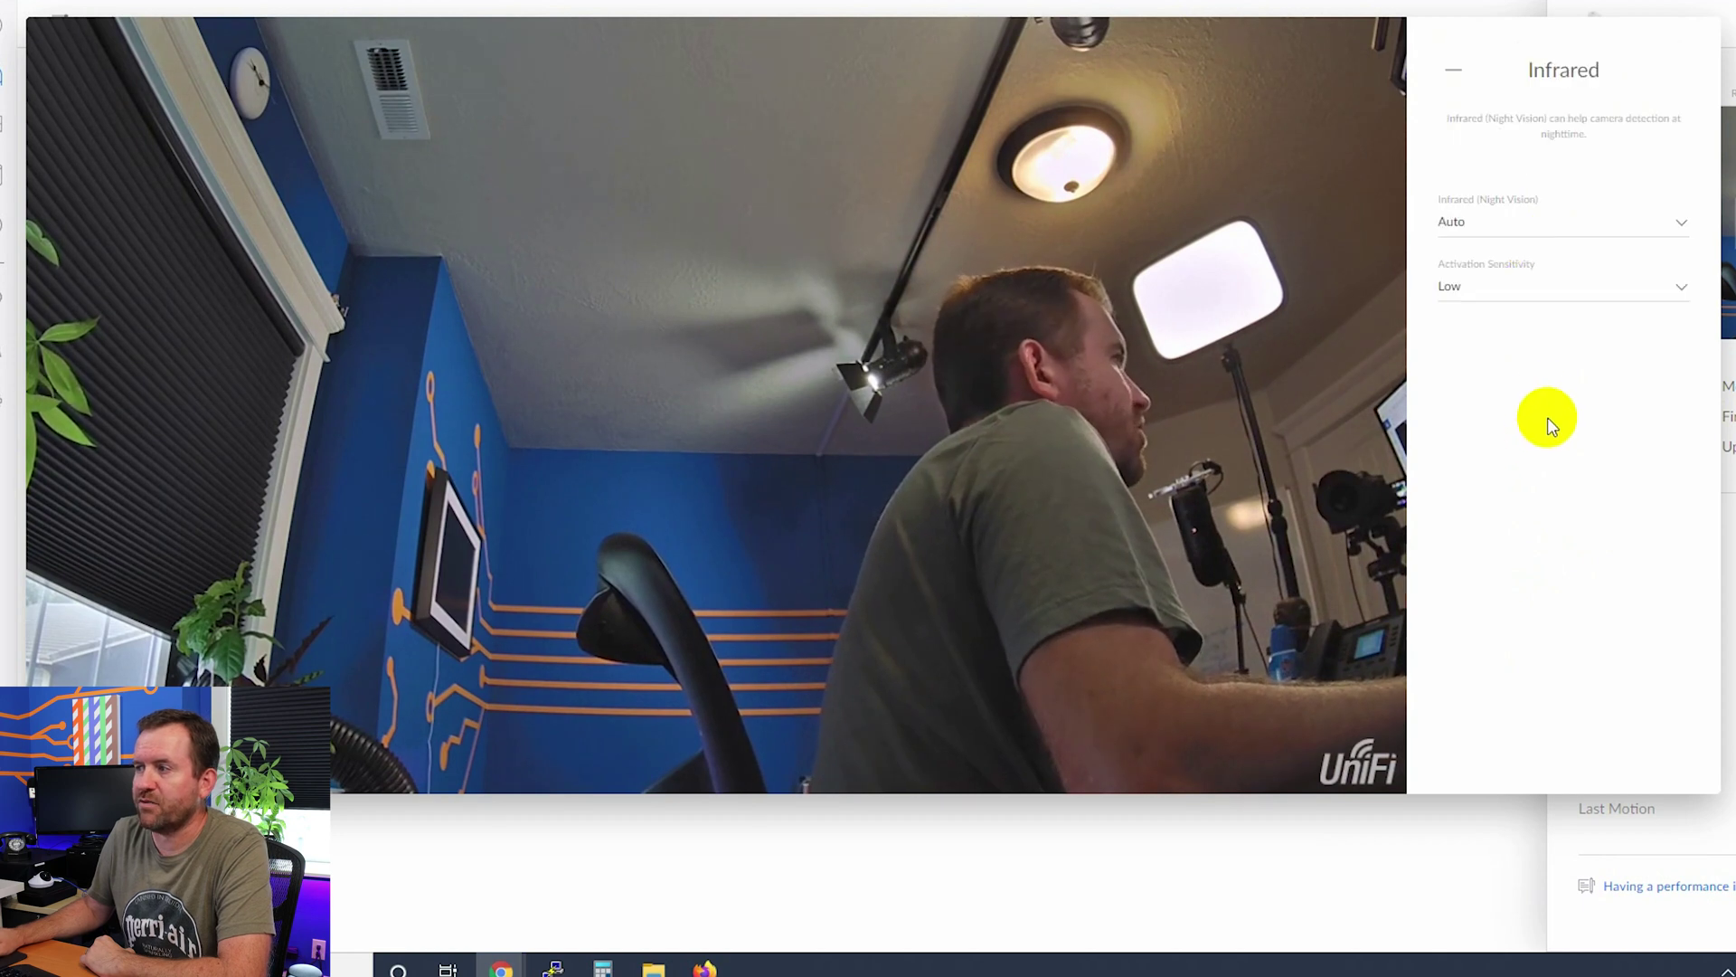
{"action": "left_click", "coordinate": [1595, 224]}
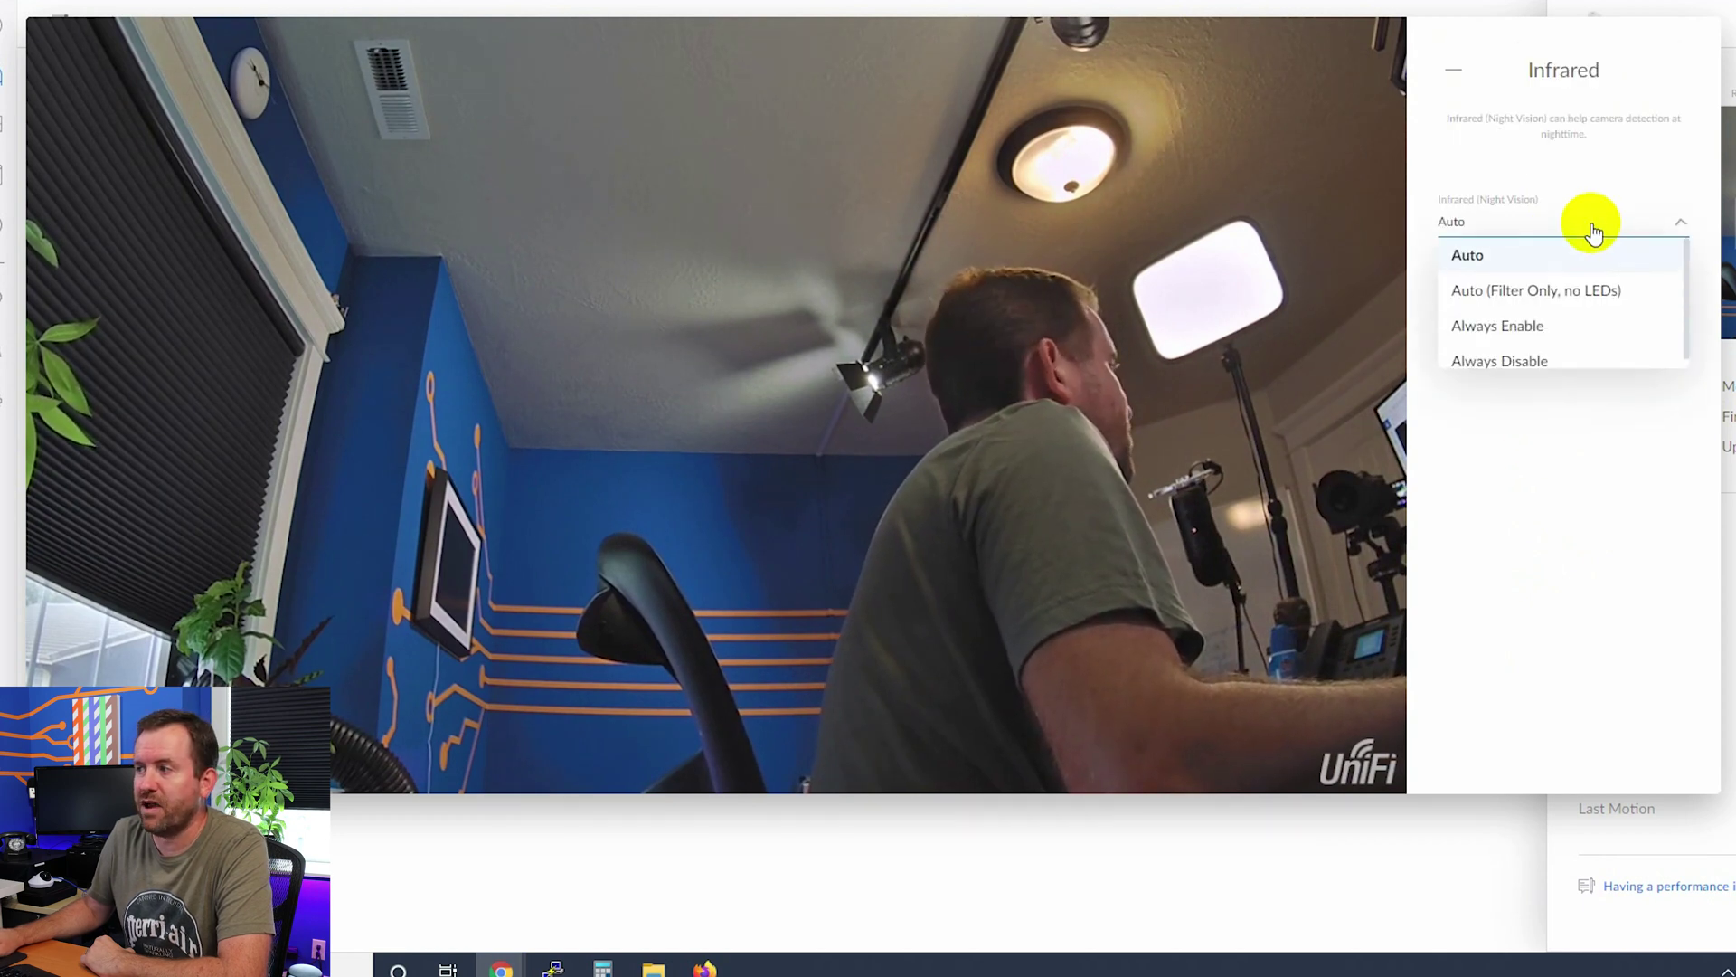
{"action": "left_click", "coordinate": [1527, 294]}
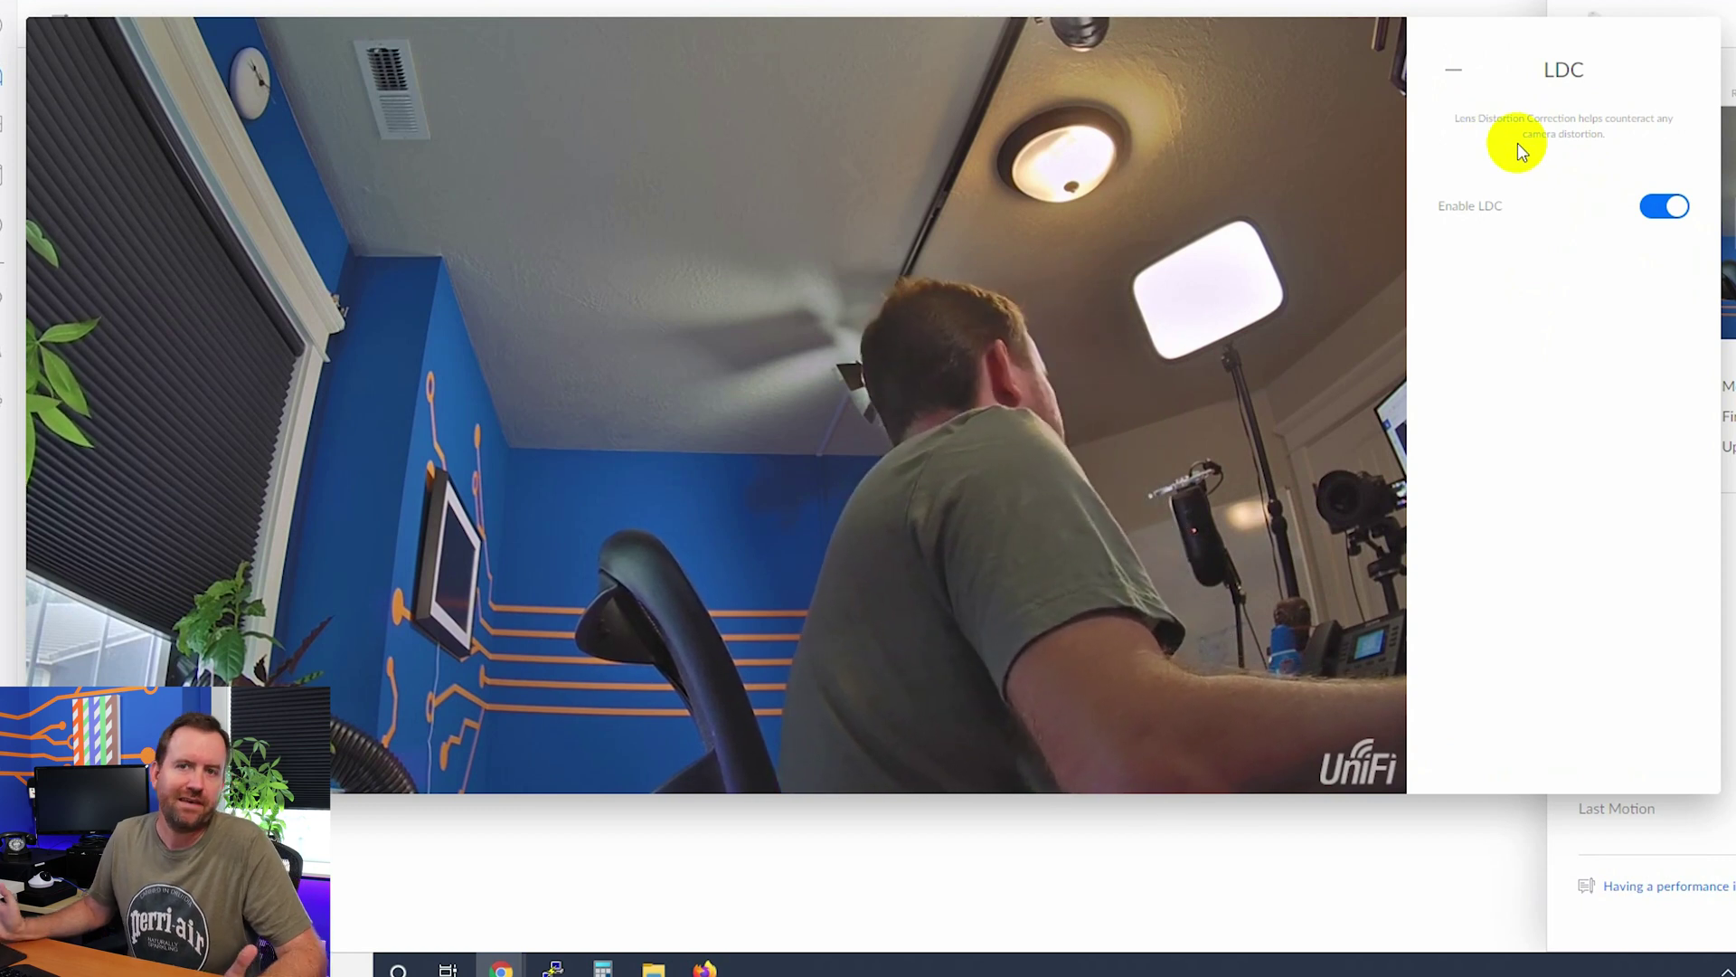
{"action": "left_click", "coordinate": [1457, 79]}
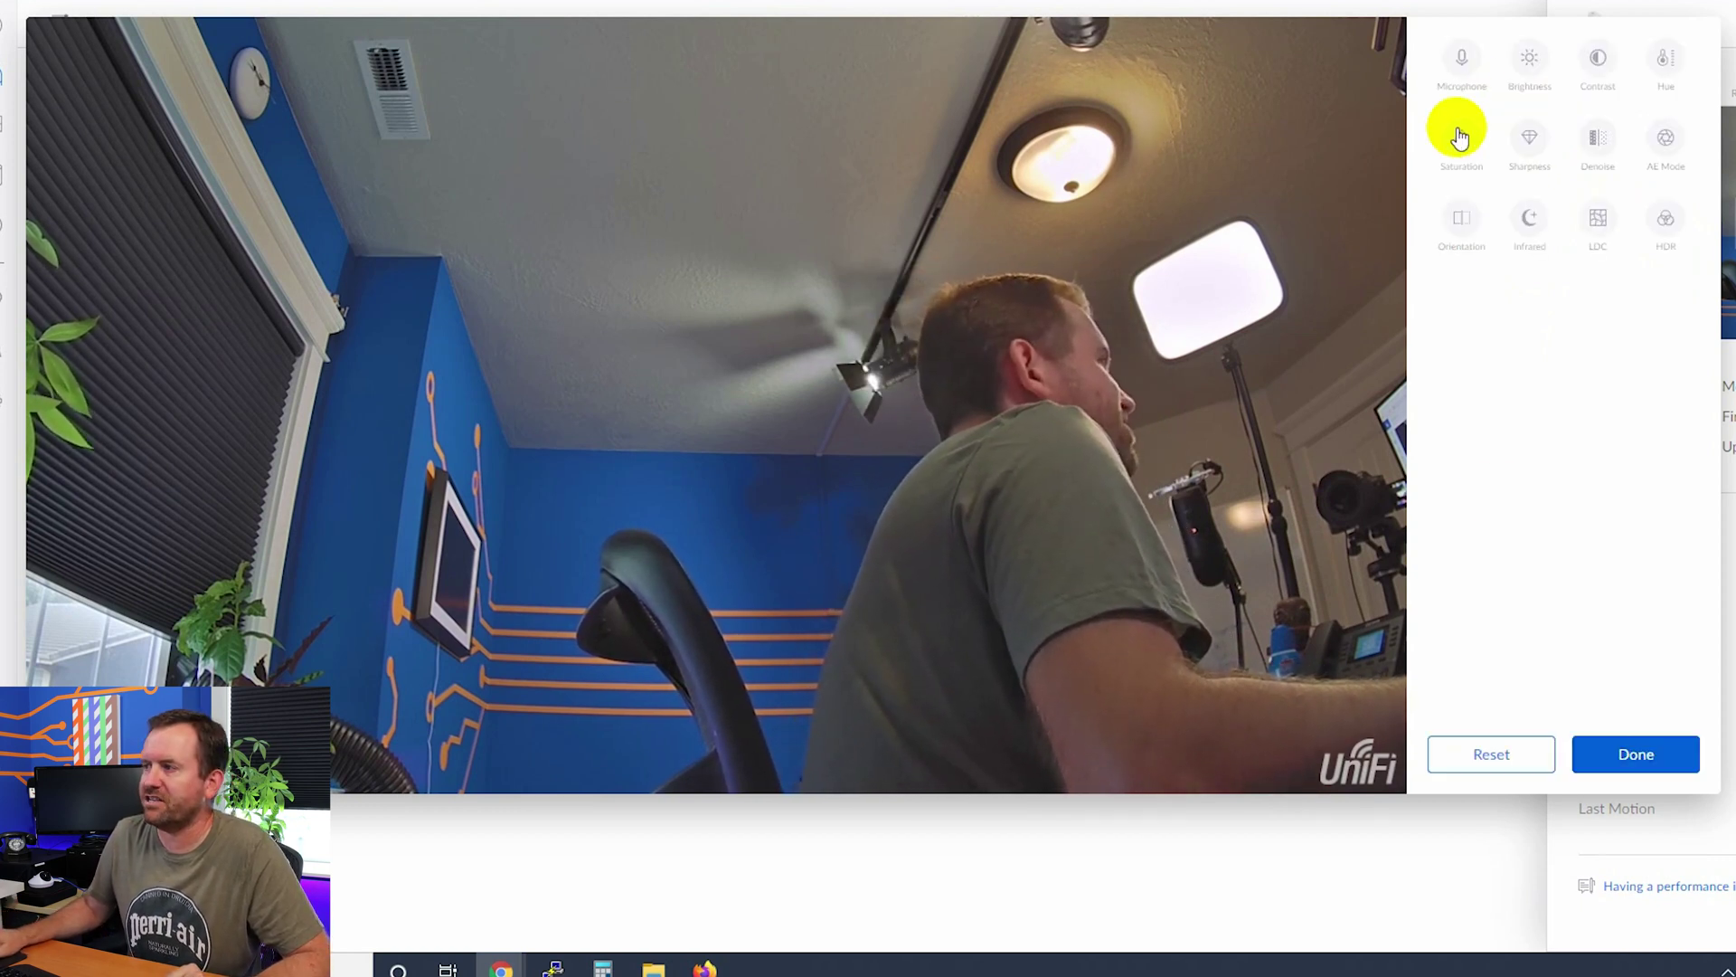
- Confirm Enable HDR is on, then close the image settings panel
{"action": "left_click", "coordinate": [1666, 219]}
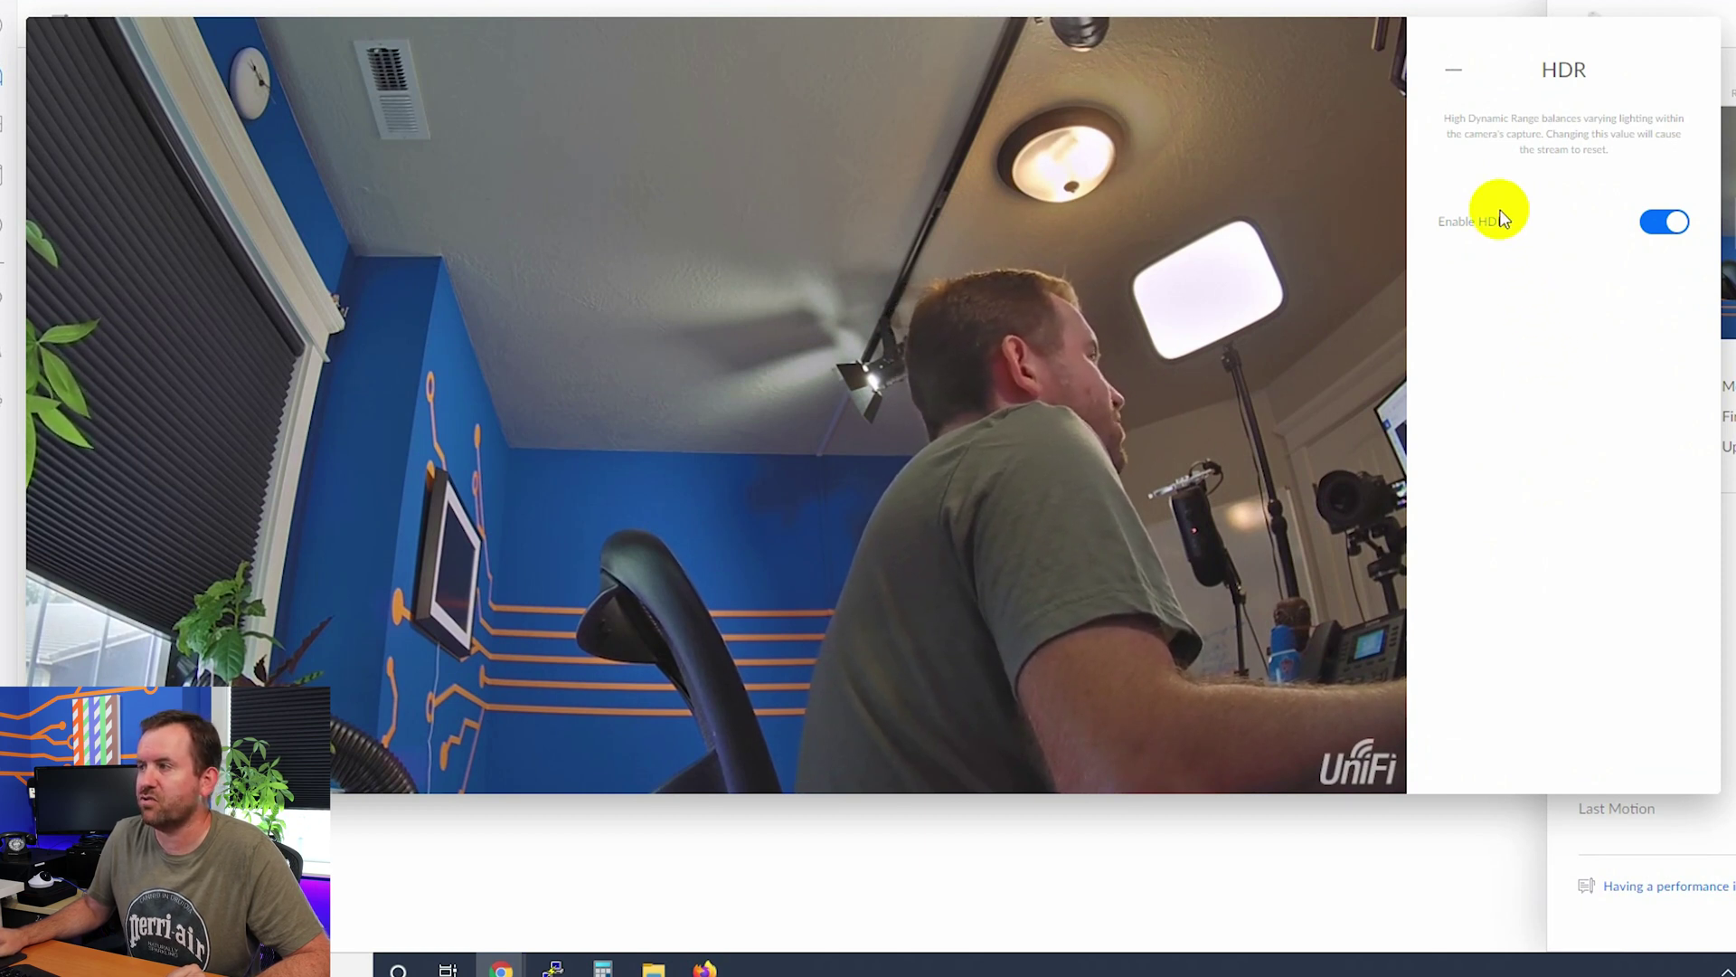
{"action": "left_click", "coordinate": [1453, 70]}
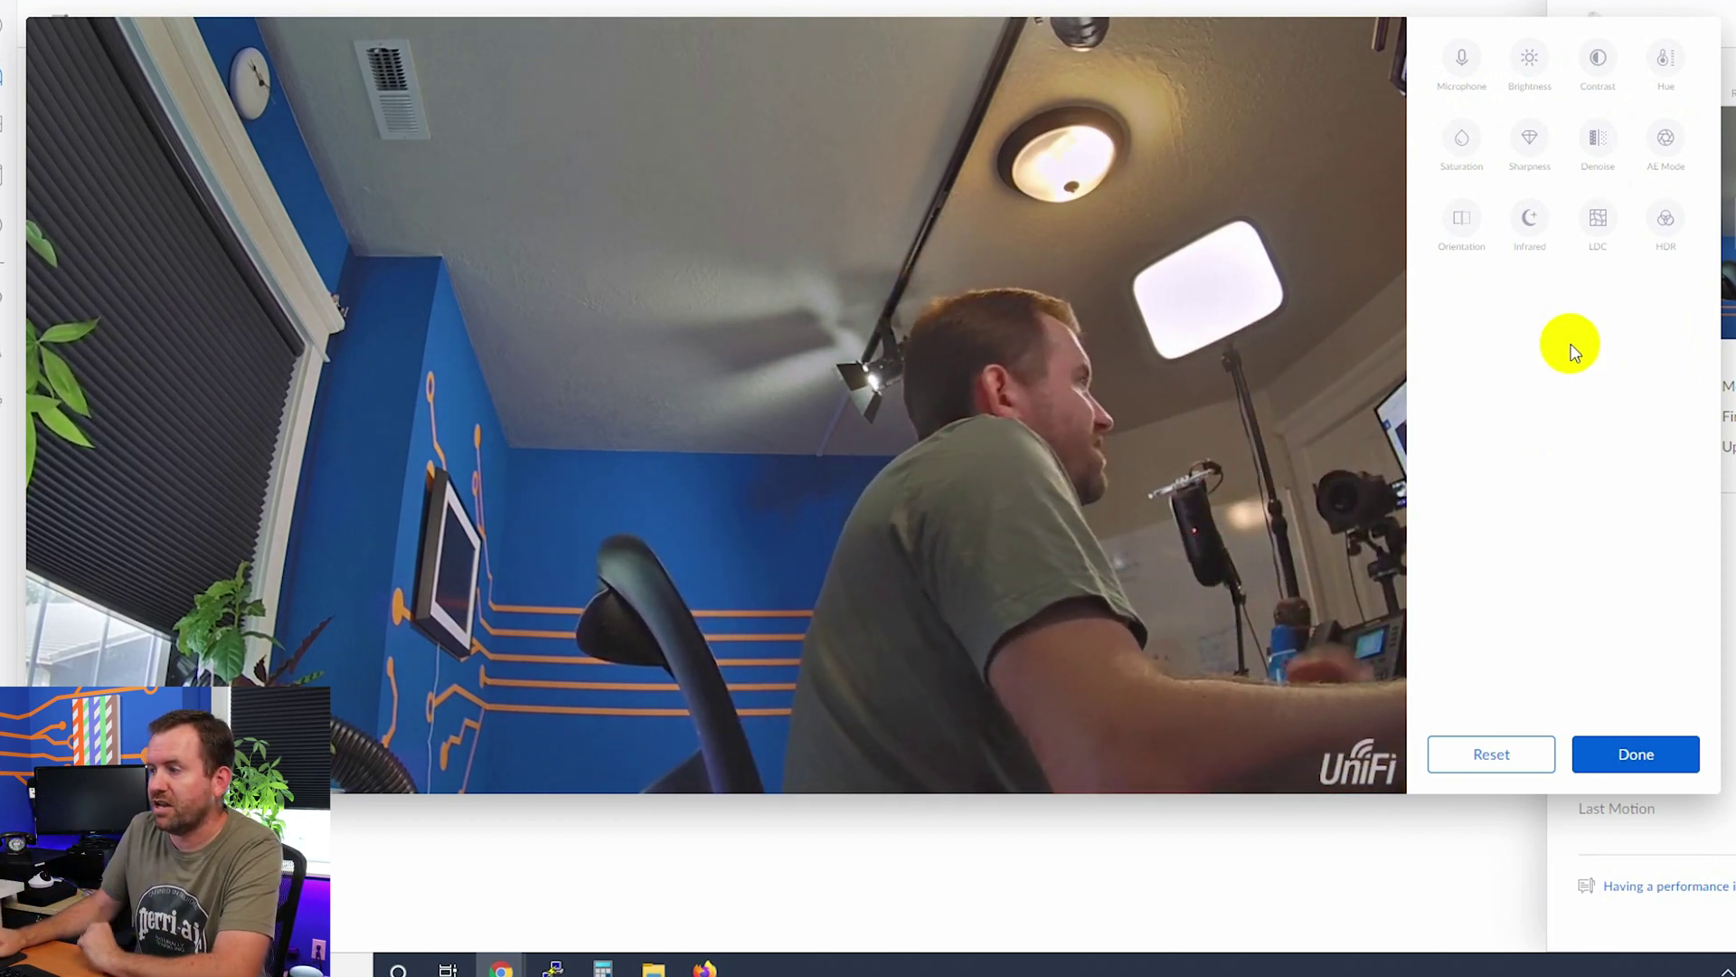
{"action": "mouse_move", "coordinate": [1290, 46]}
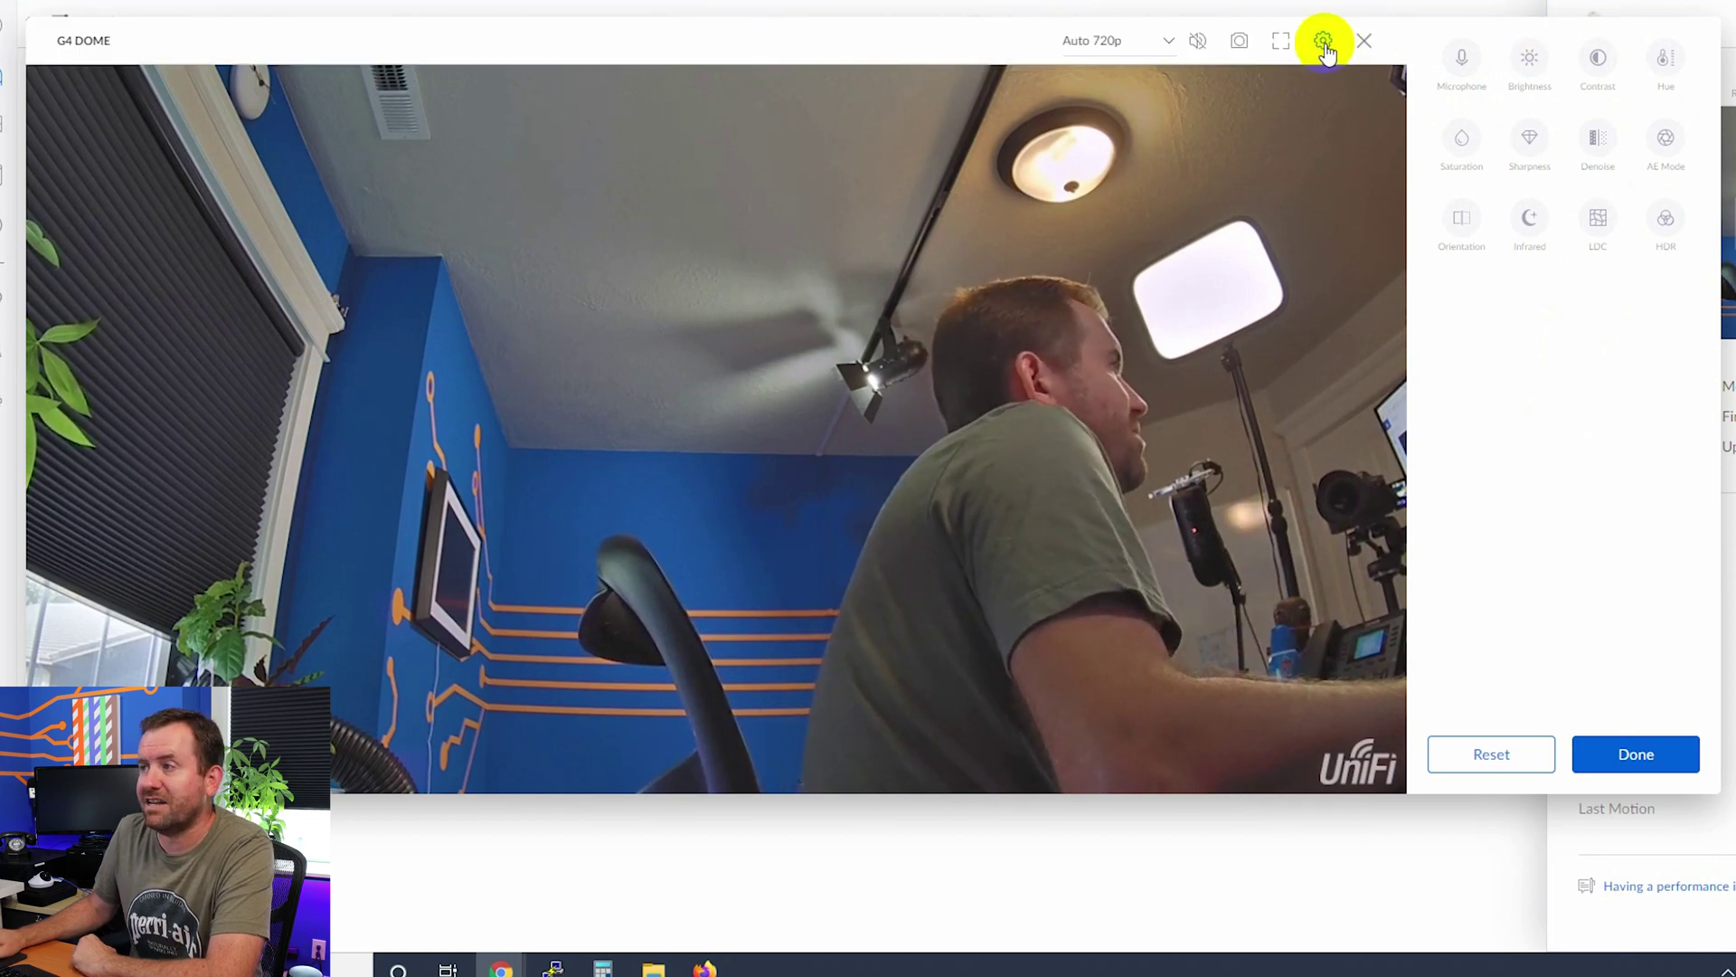
{"action": "left_click", "coordinate": [1323, 41]}
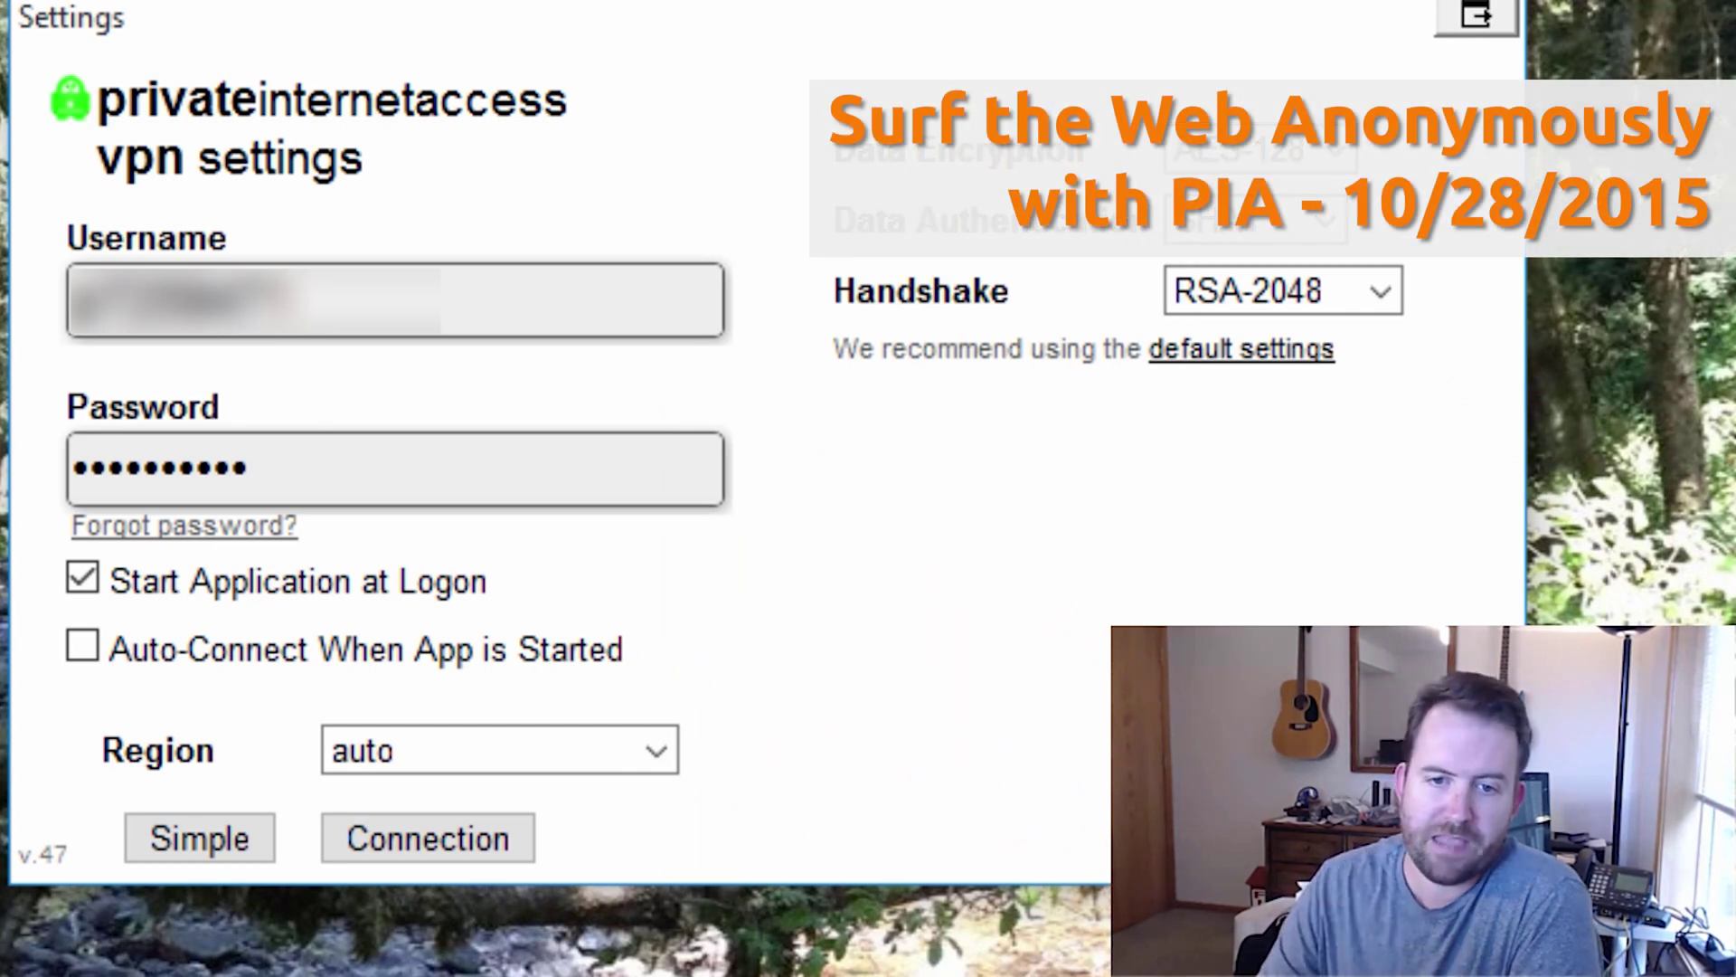
{"action": "left_click", "coordinate": [477, 836]}
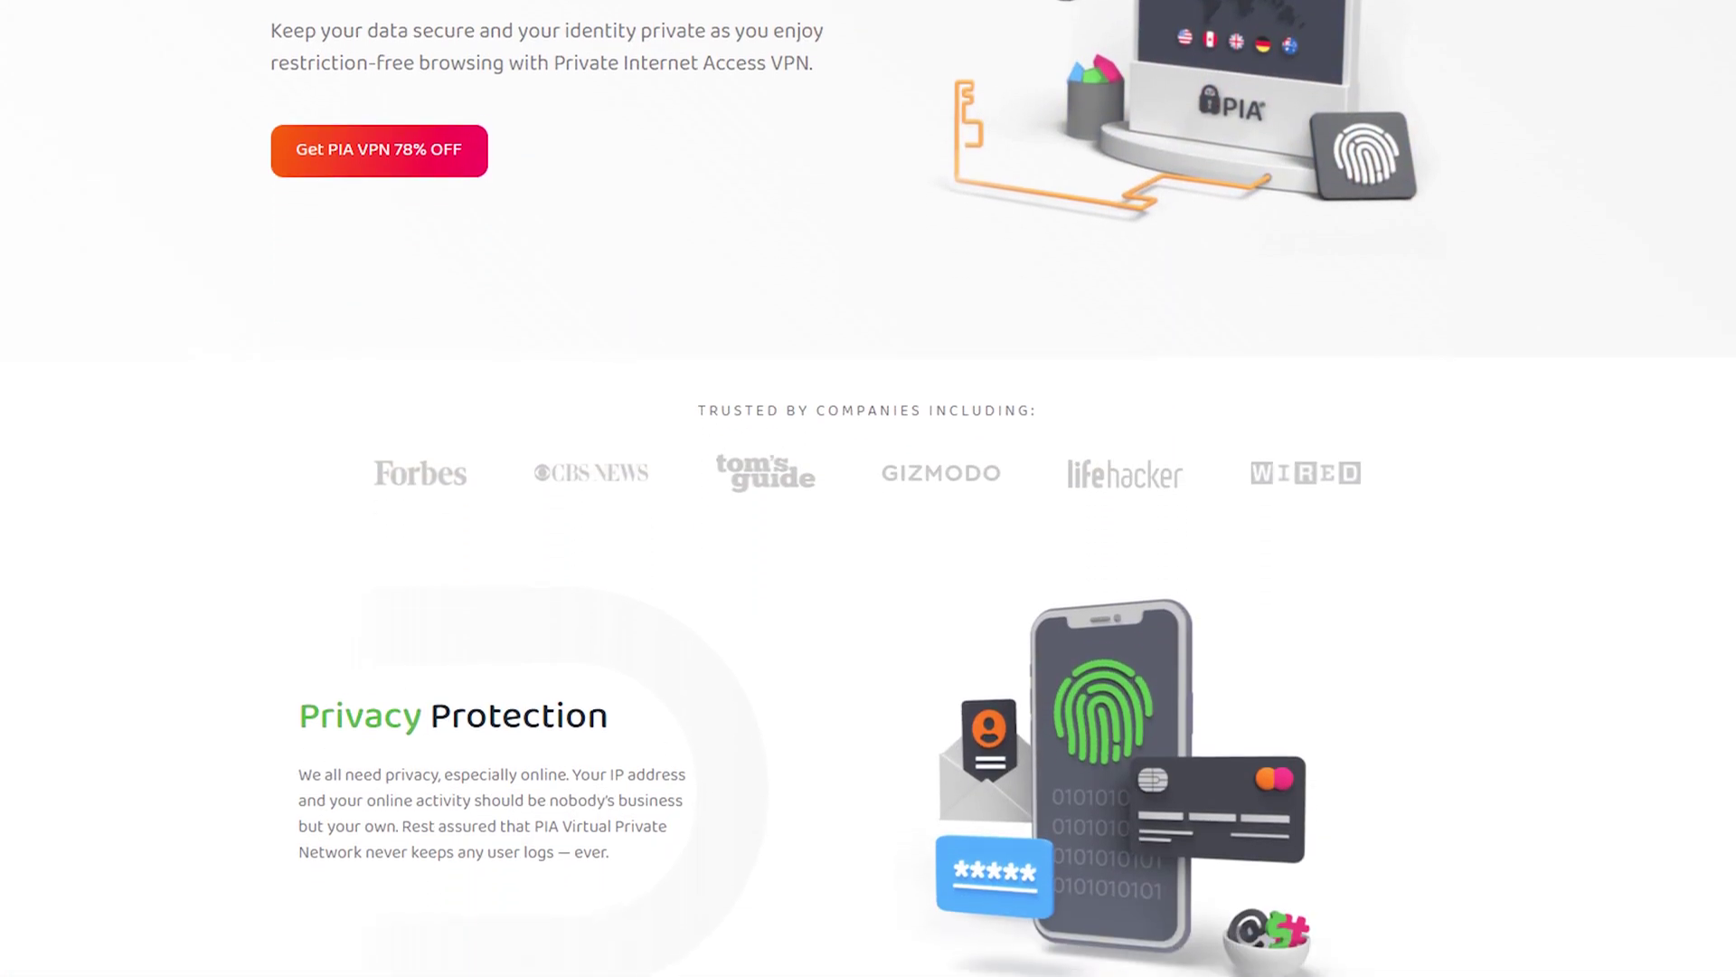
{"action": "scroll", "coordinate": [868, 489], "scroll_direction": "down", "scroll_amount": 5}
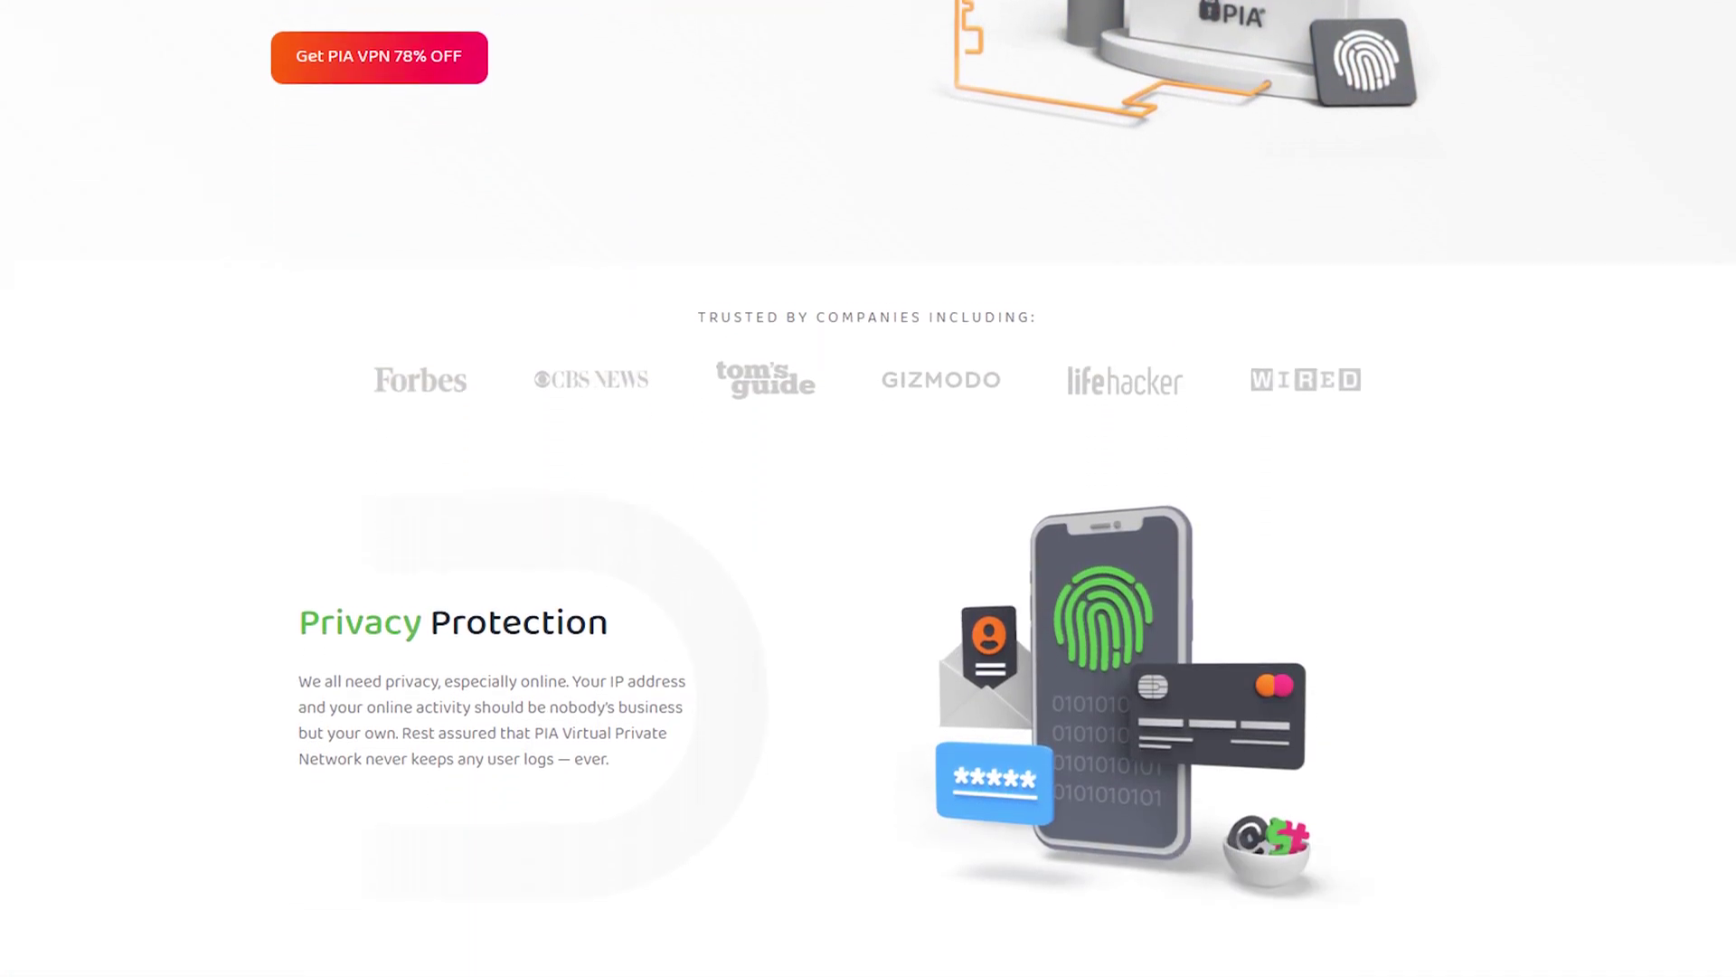
{"action": "scroll", "coordinate": [868, 488], "scroll_direction": "down", "scroll_amount": 5}
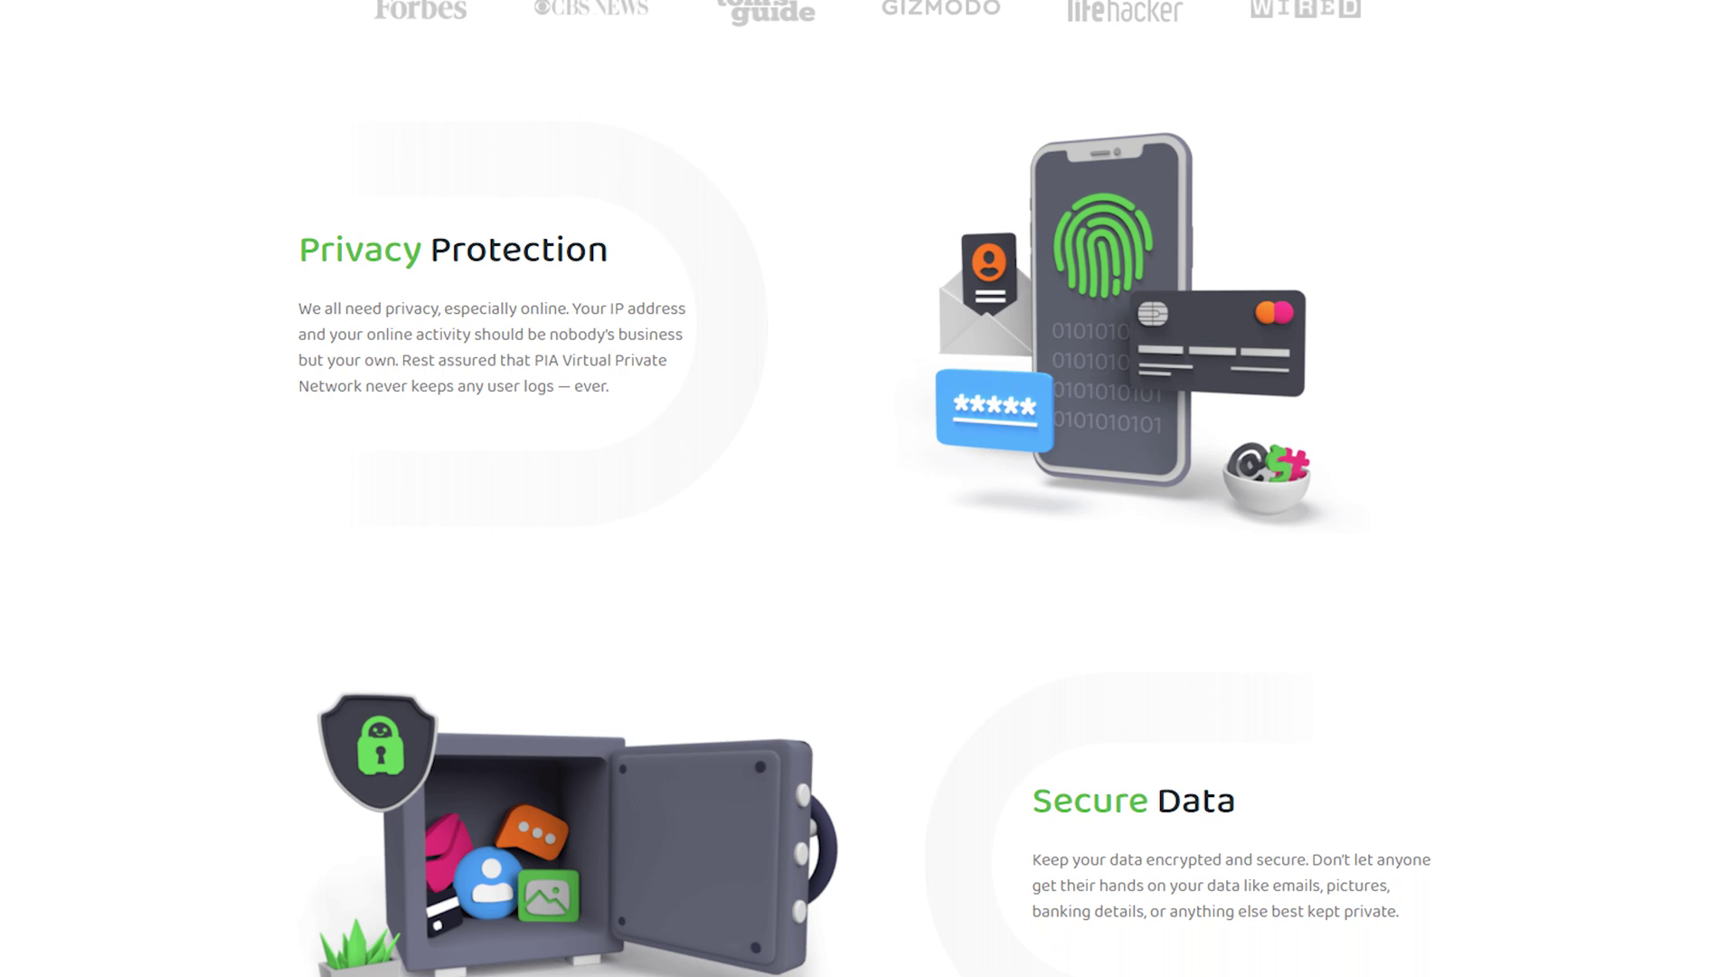
{"action": "scroll", "coordinate": [868, 489], "scroll_direction": "down", "scroll_amount": 5}
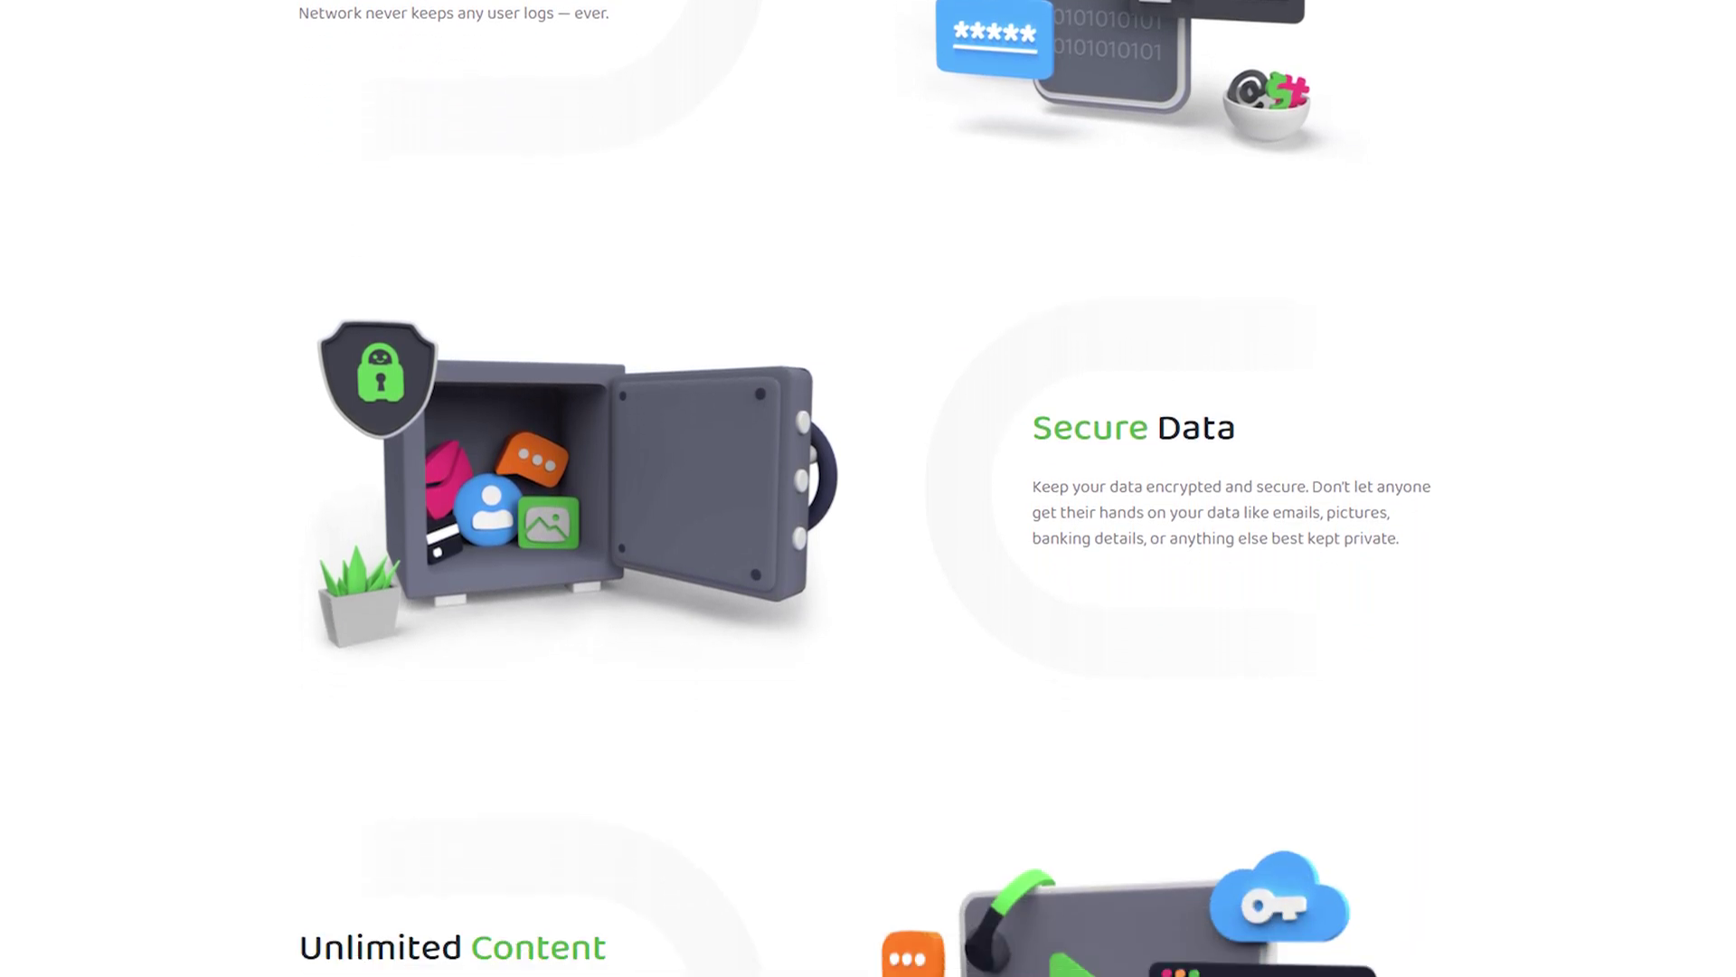
{"action": "scroll", "coordinate": [868, 488], "scroll_direction": "down", "scroll_amount": 5}
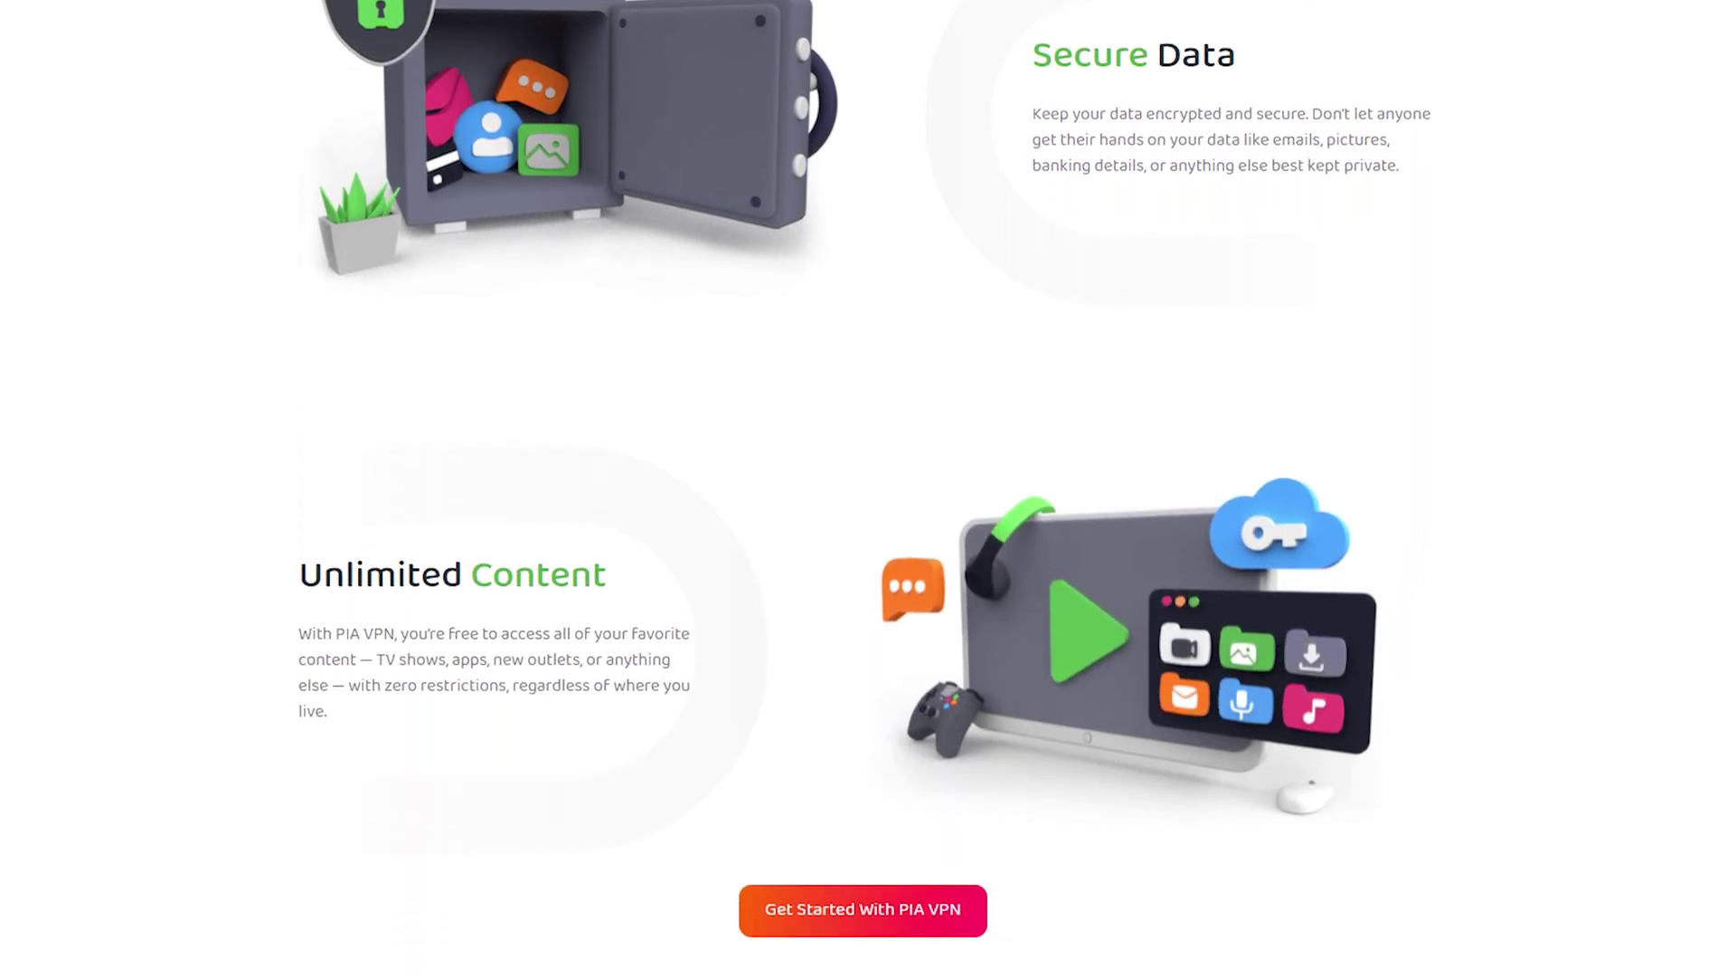
{"action": "scroll", "coordinate": [868, 488], "scroll_direction": "down", "scroll_amount": 1}
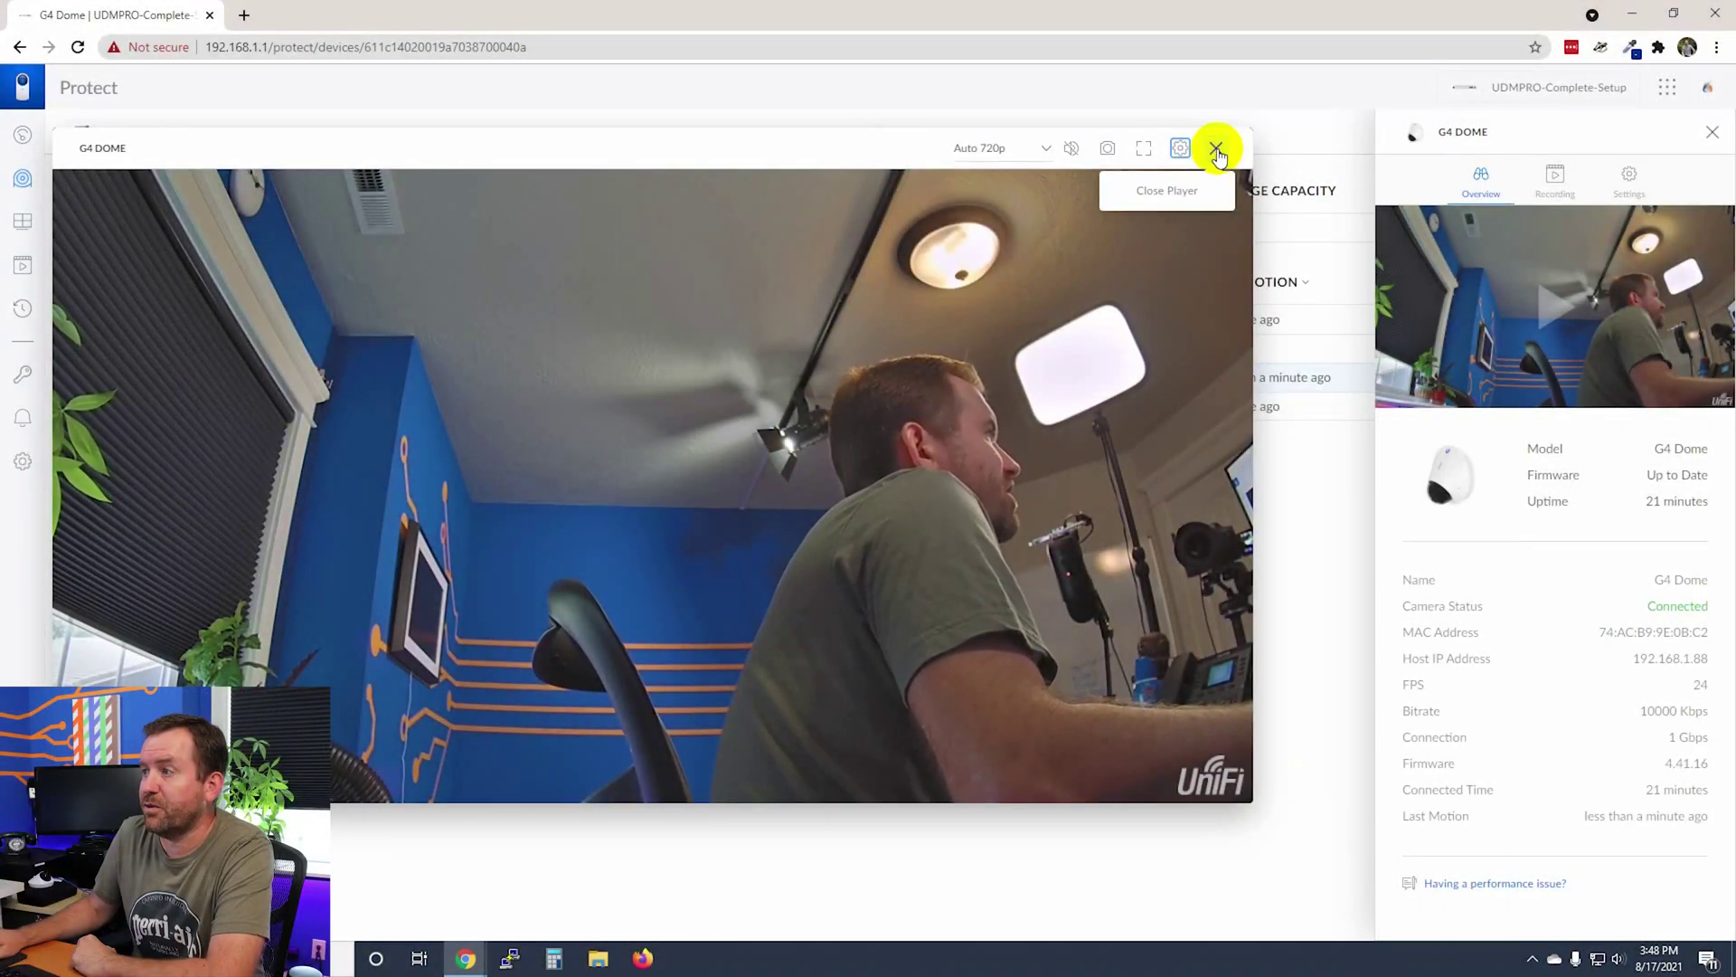
{"action": "left_click", "coordinate": [1217, 150]}
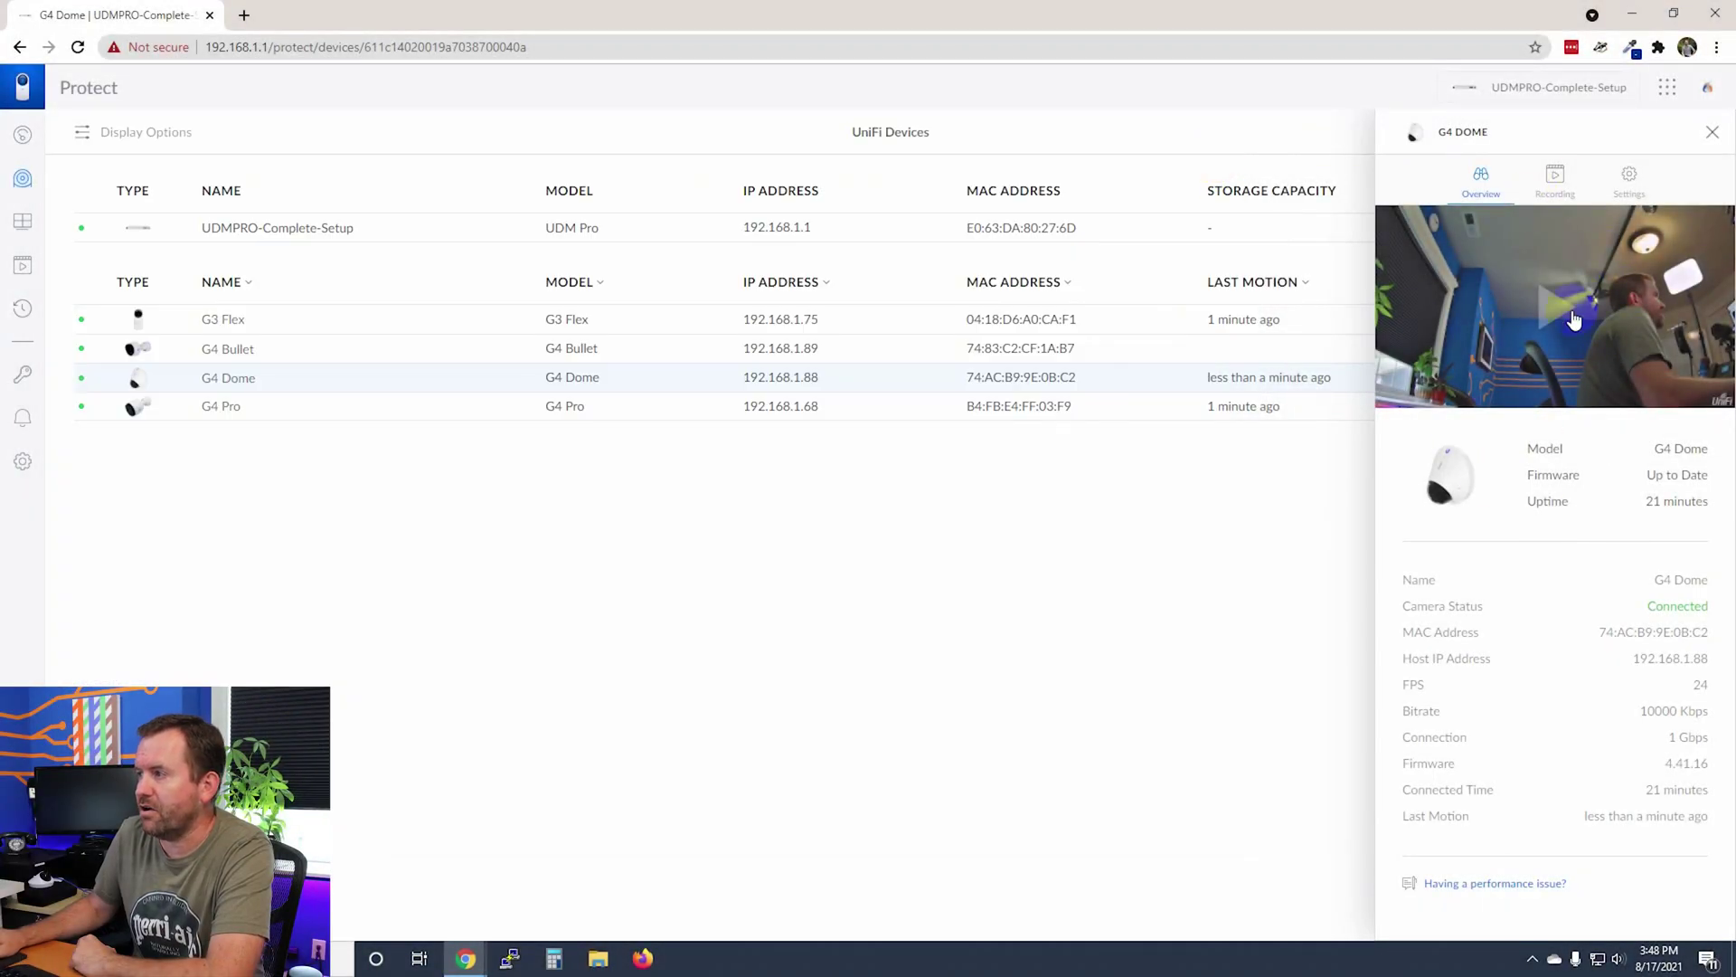
{"action": "left_click", "coordinate": [1713, 134]}
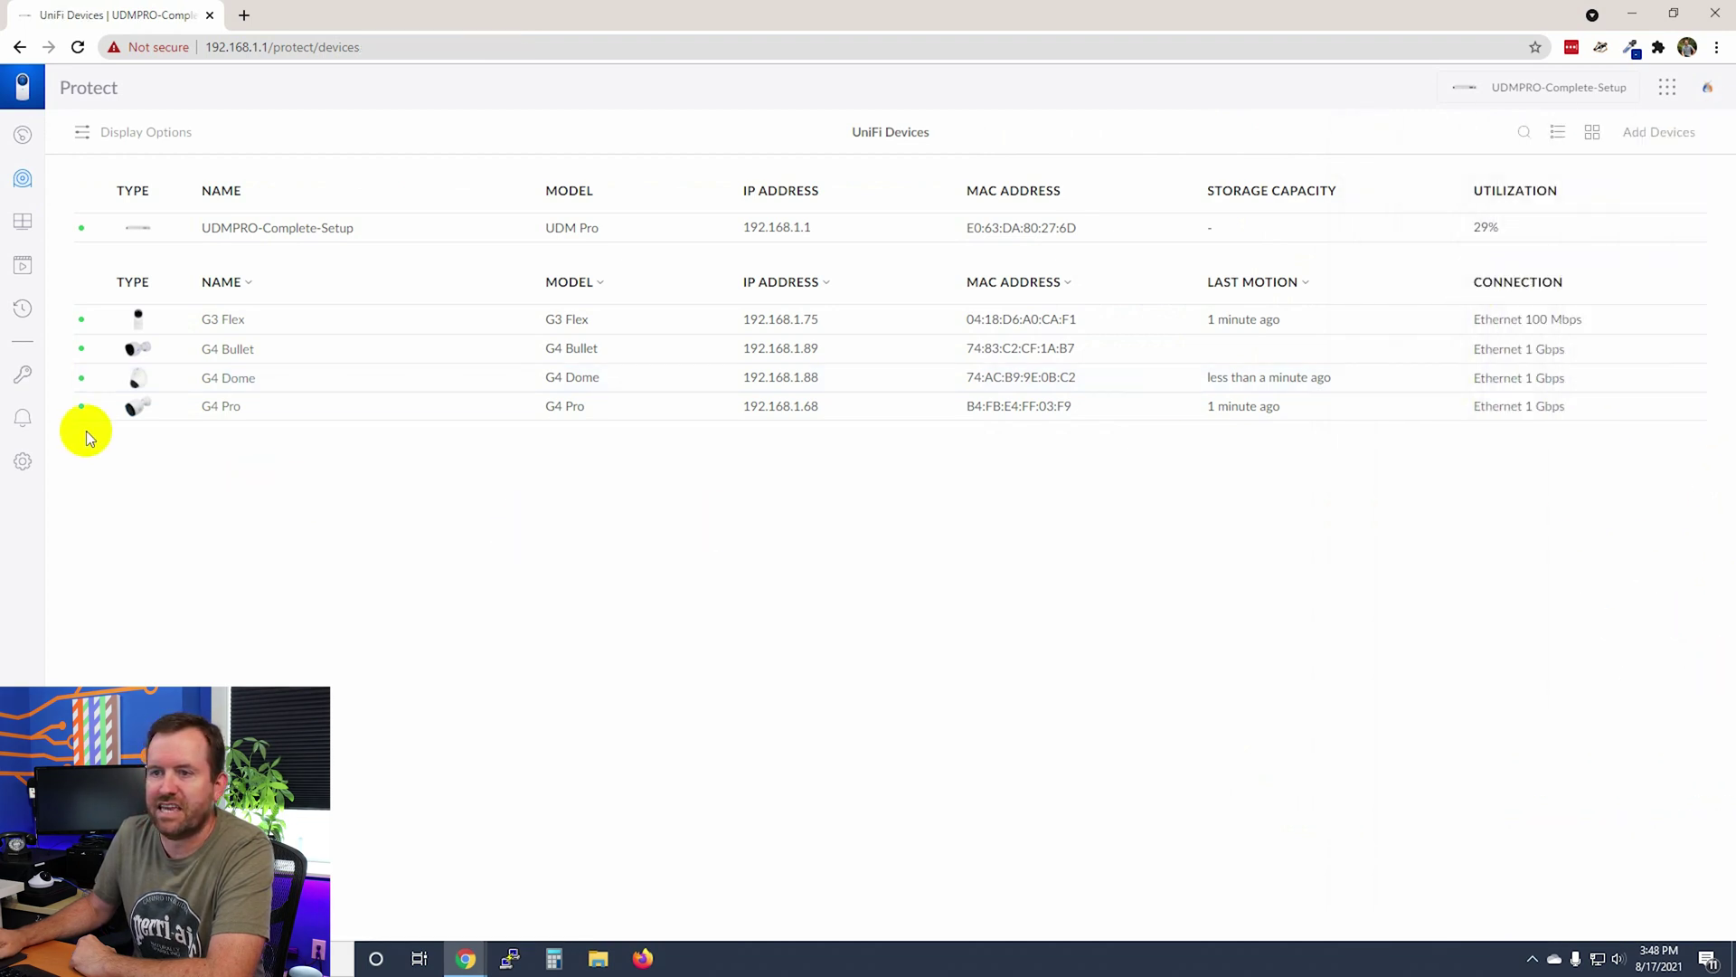
{"action": "left_click", "coordinate": [215, 386]}
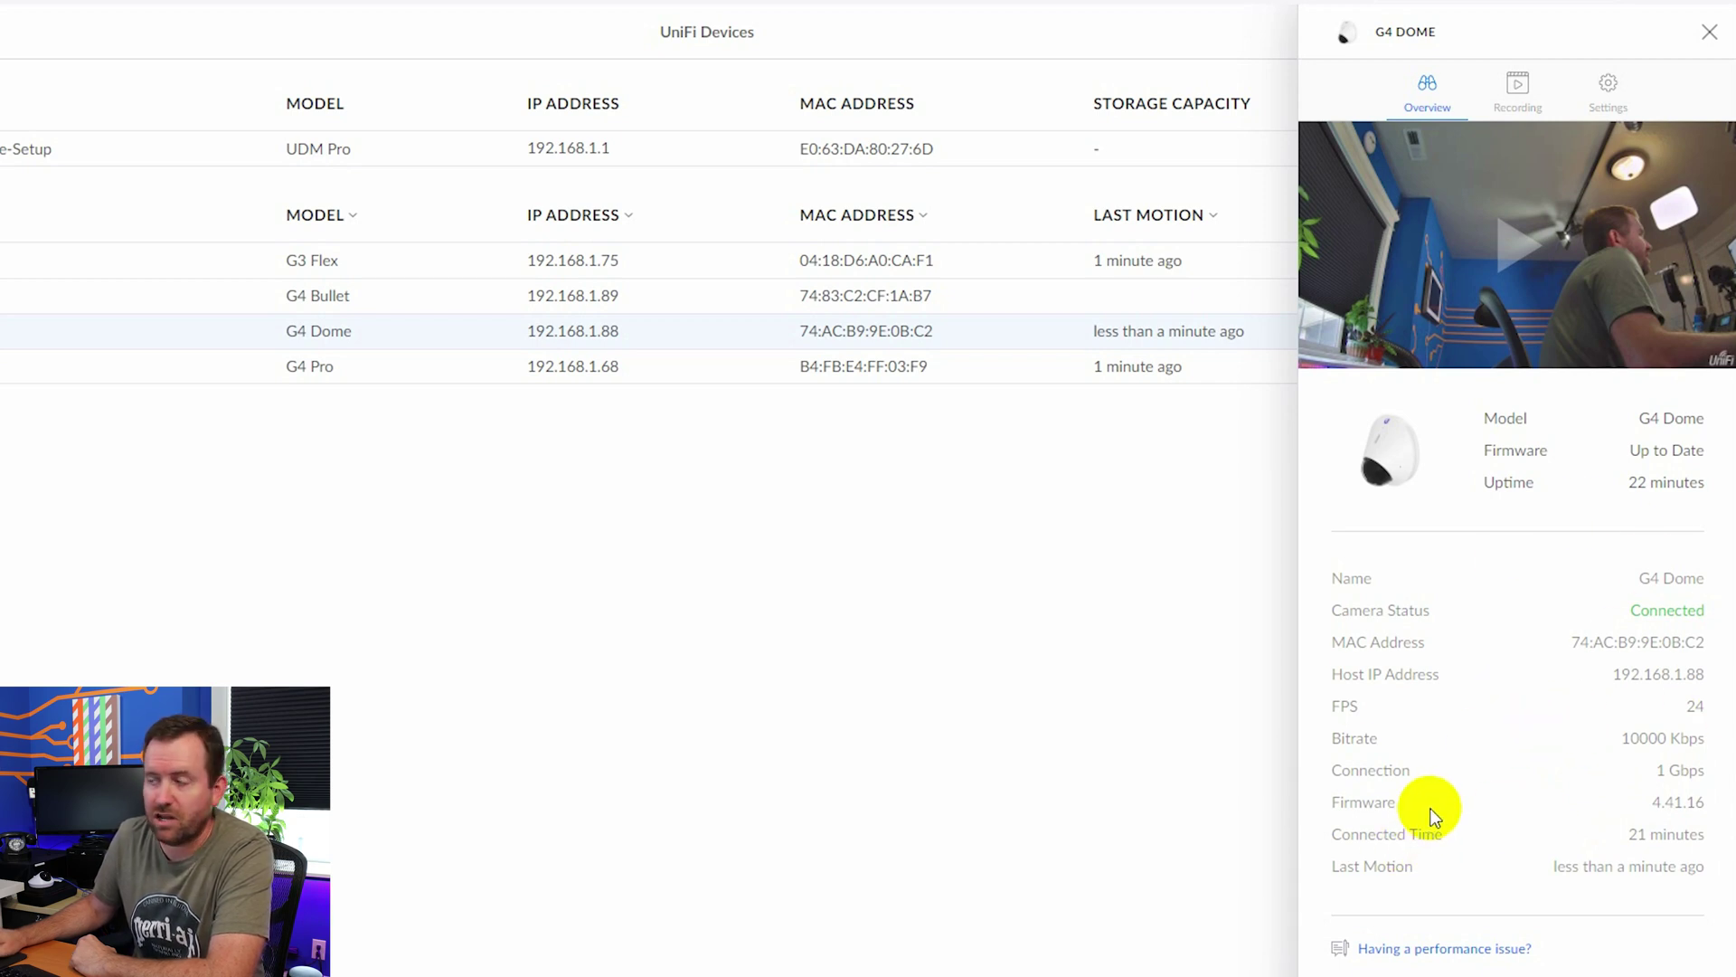
{"action": "left_click", "coordinate": [1515, 110]}
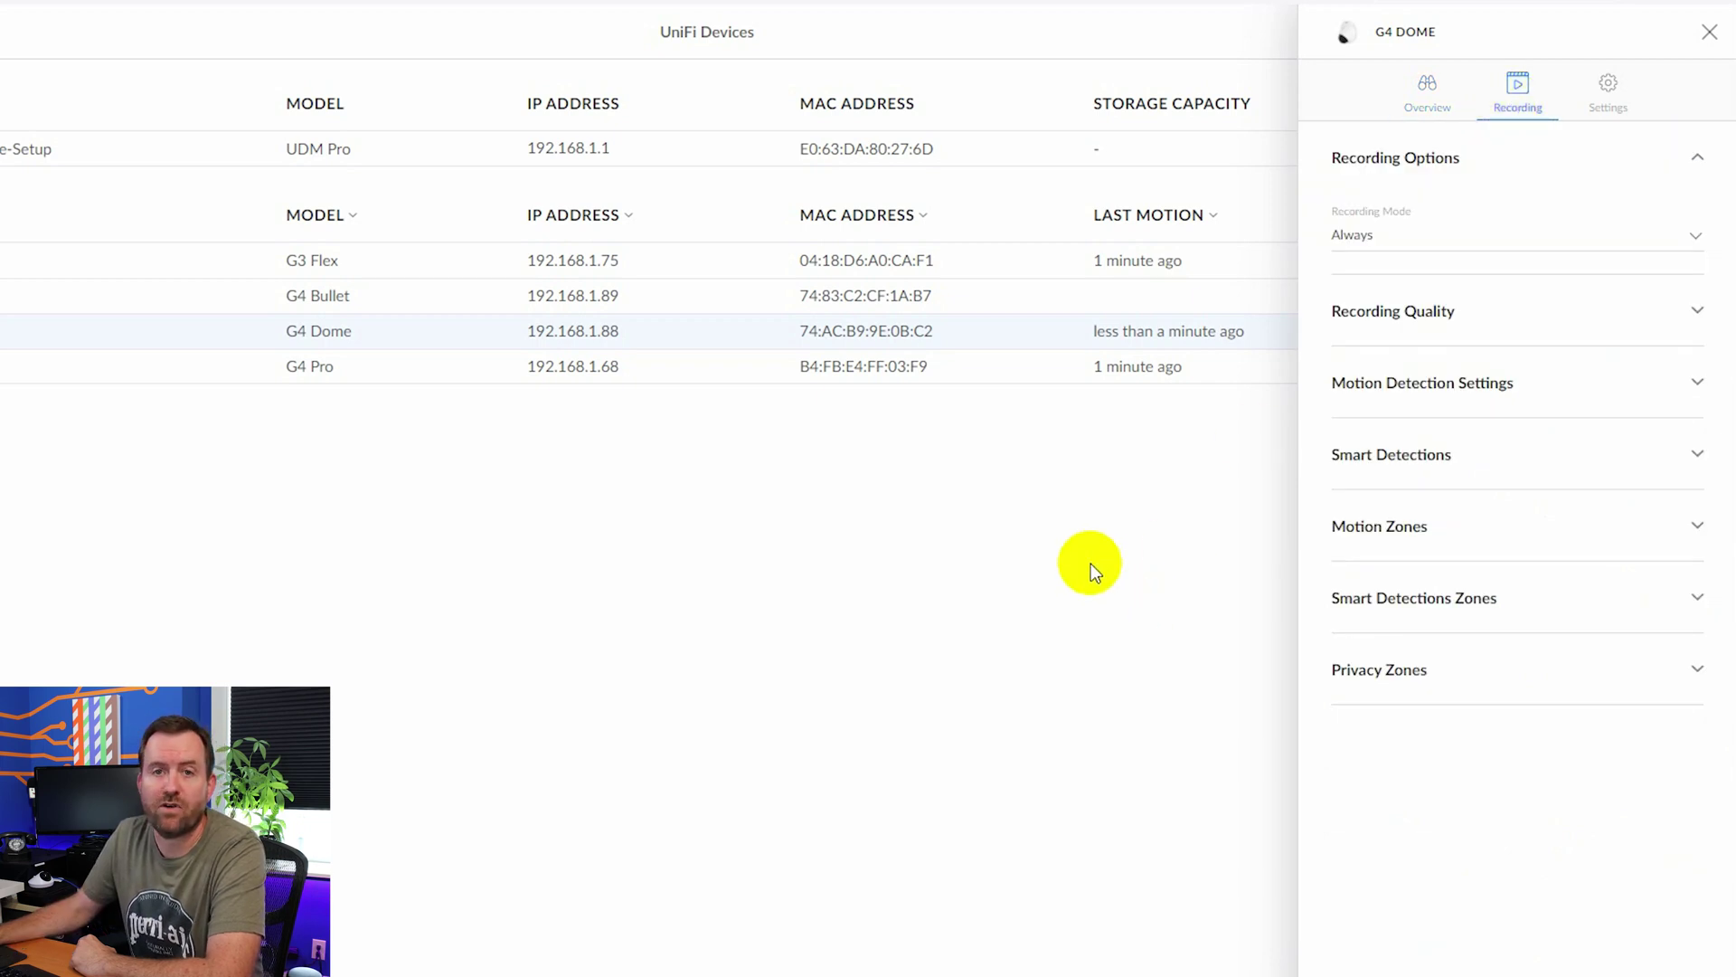
- Try the Never and Motion Events recording modes, leaving Recording Mode on Always
{"action": "left_click", "coordinate": [1369, 254]}
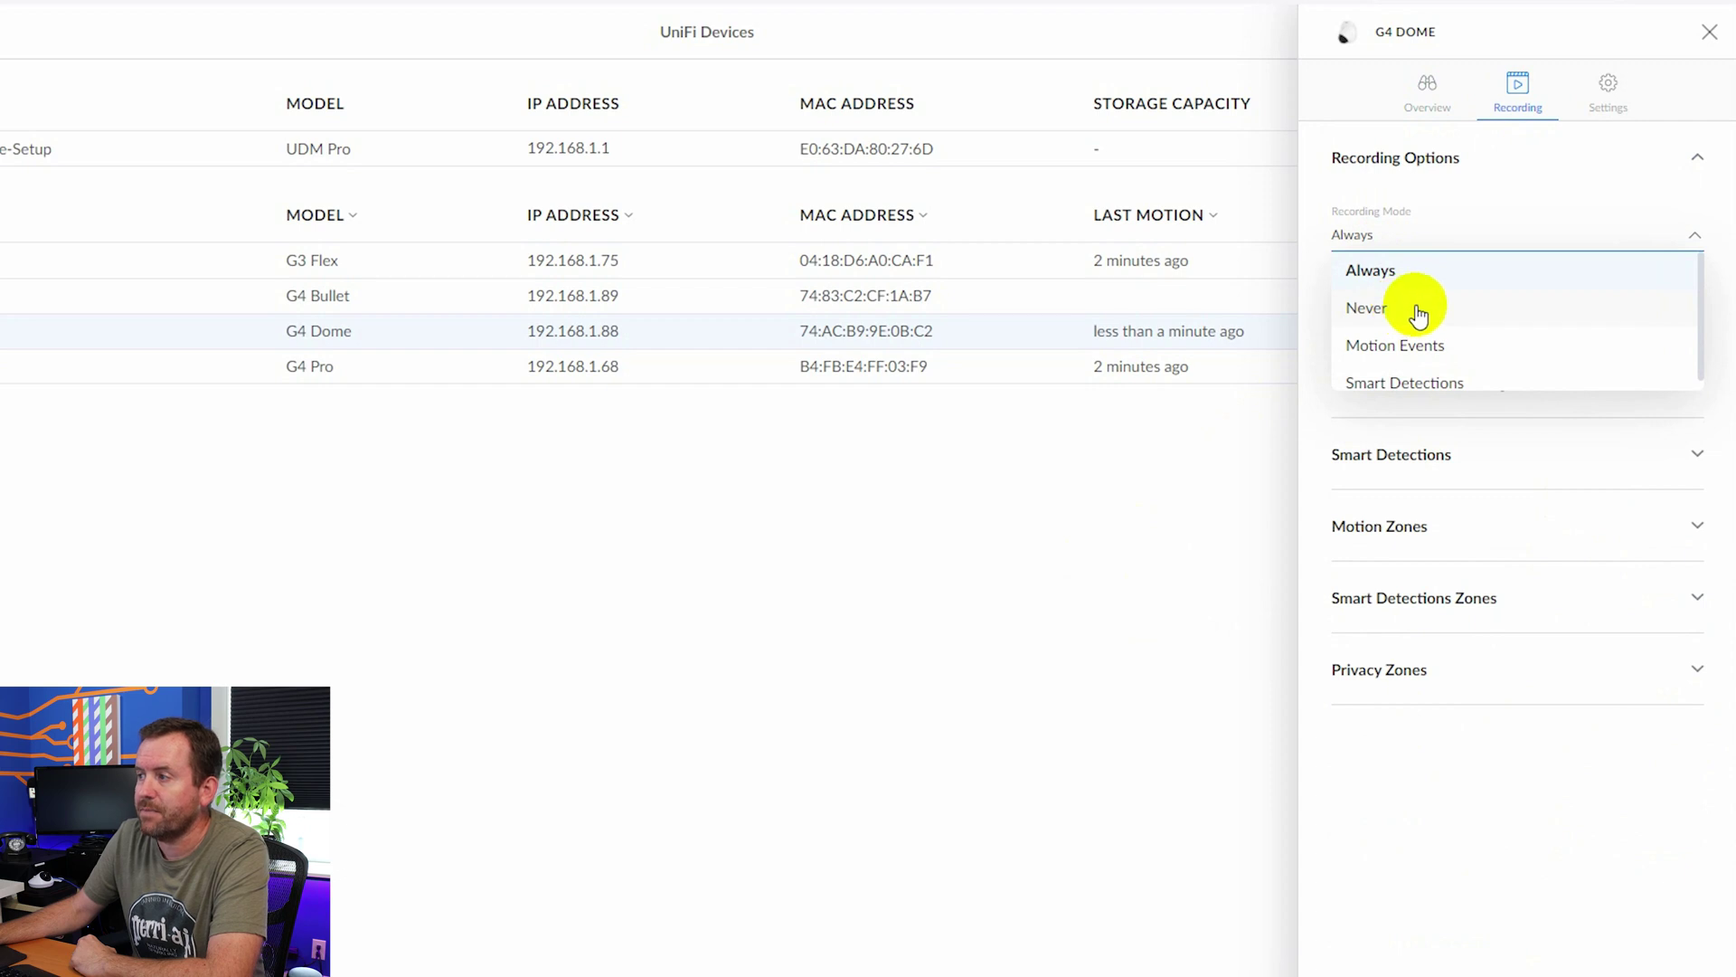
{"action": "scroll", "coordinate": [1415, 334], "scroll_direction": "down", "scroll_amount": 1}
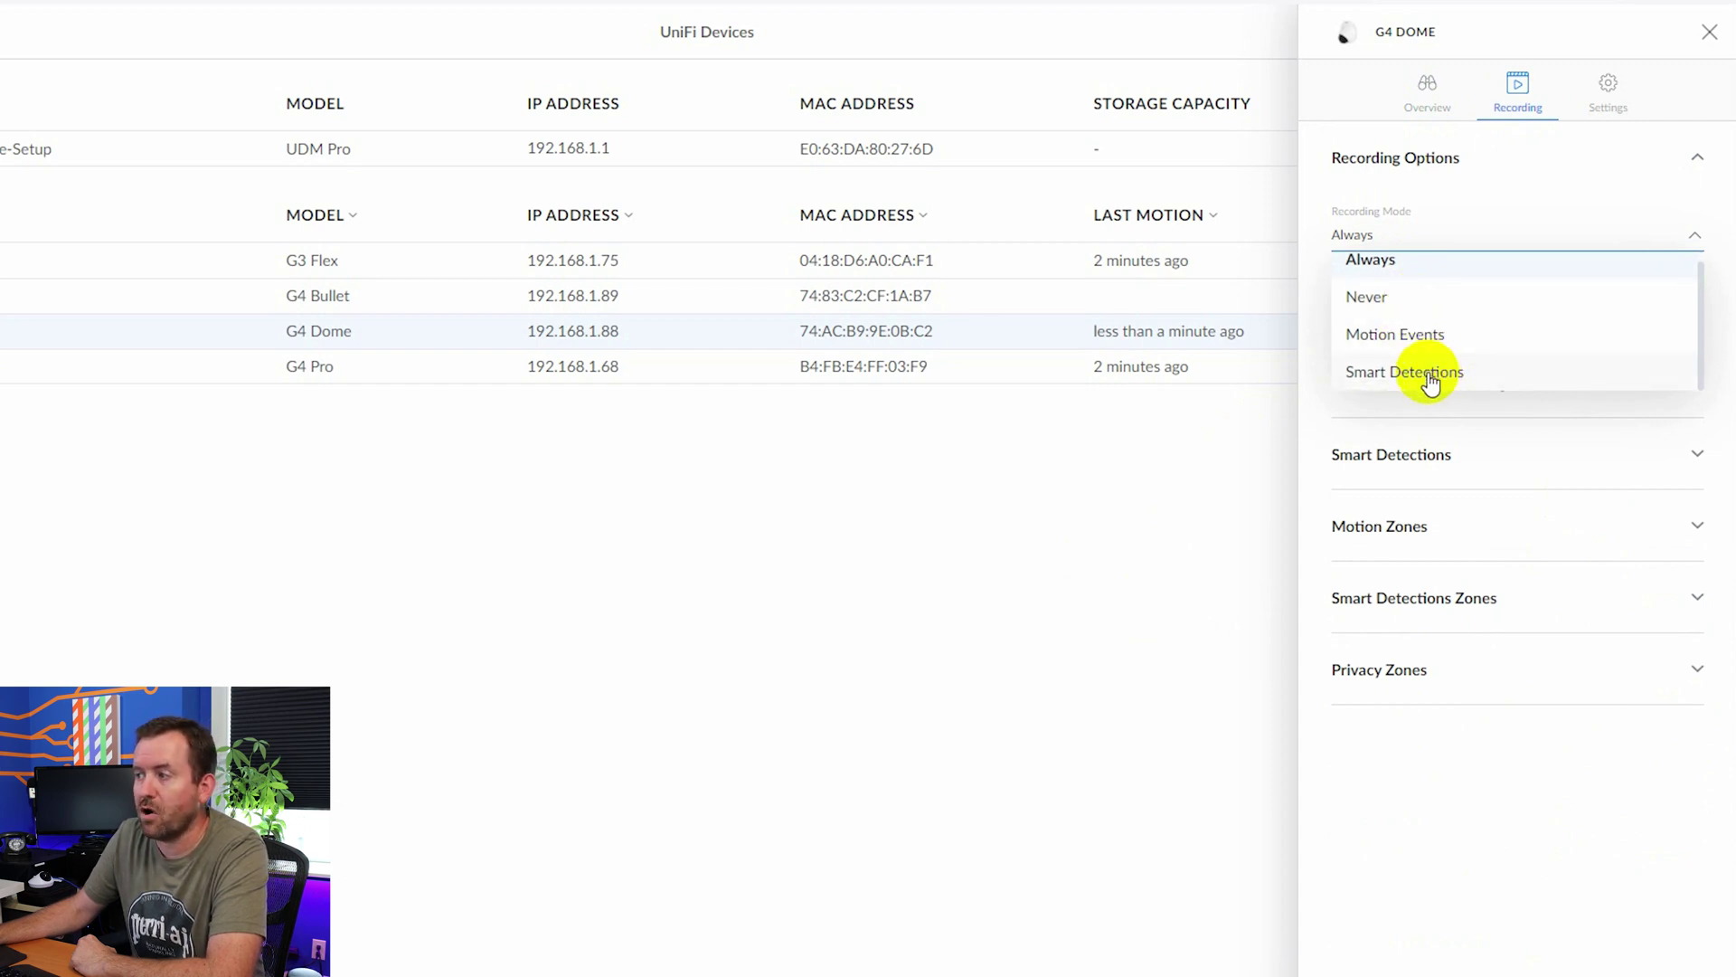
{"action": "left_click", "coordinate": [1375, 298]}
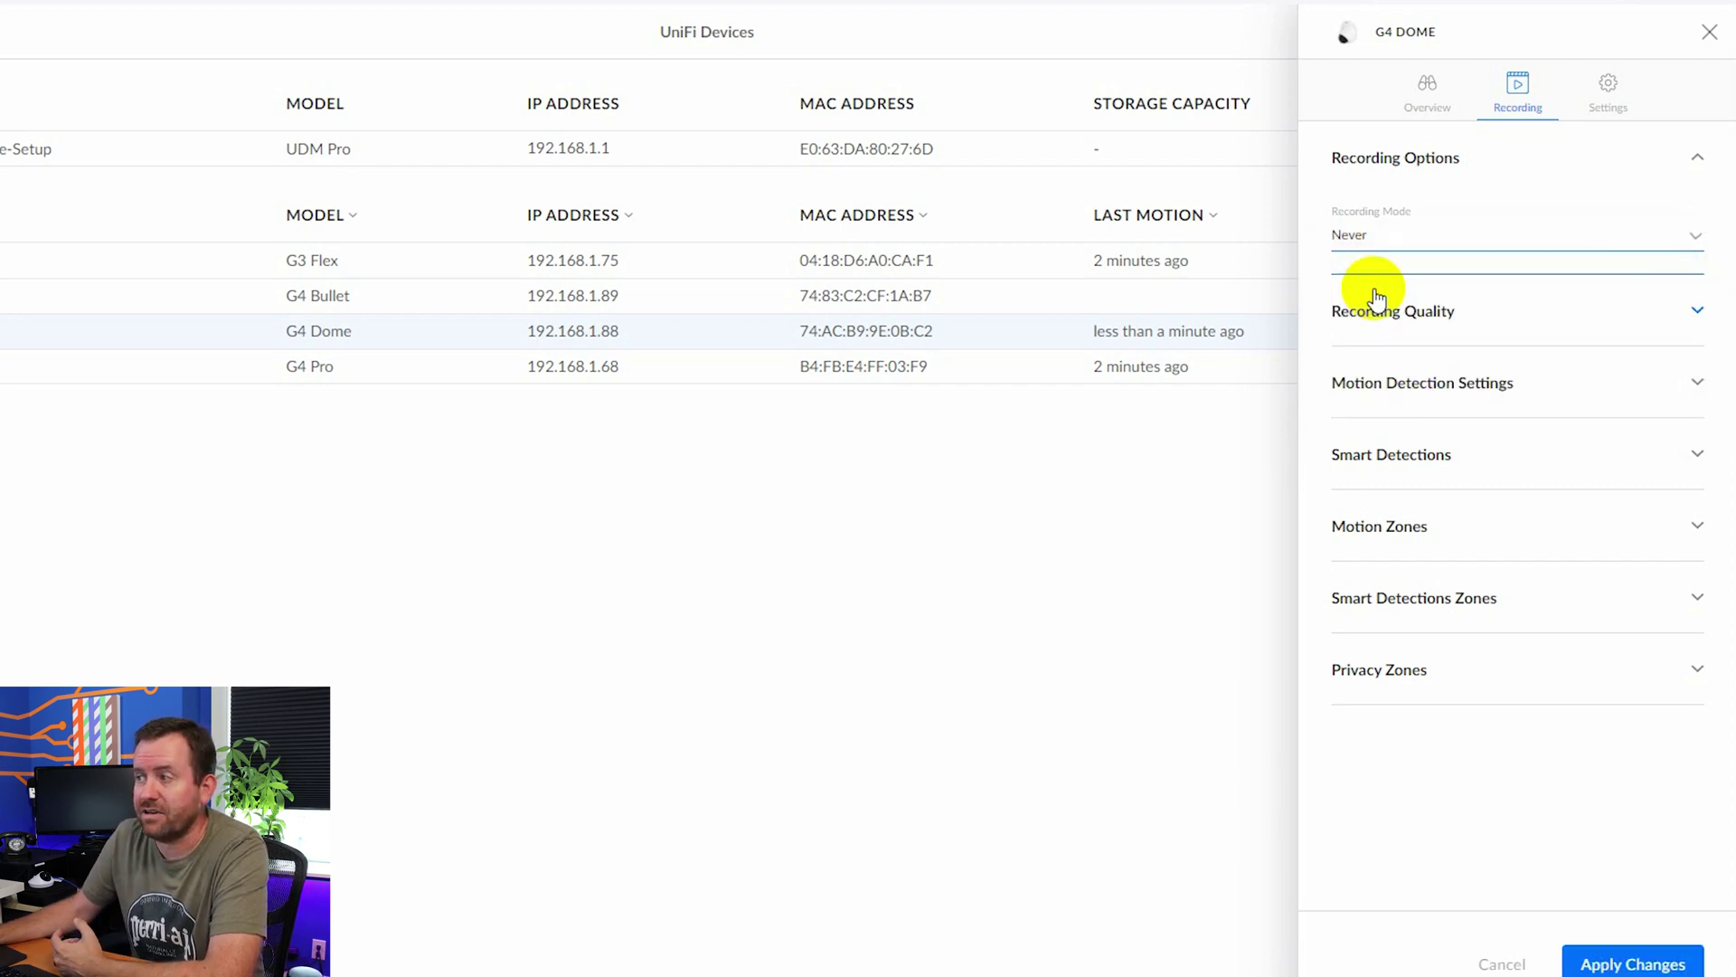
{"action": "left_click", "coordinate": [1390, 237]}
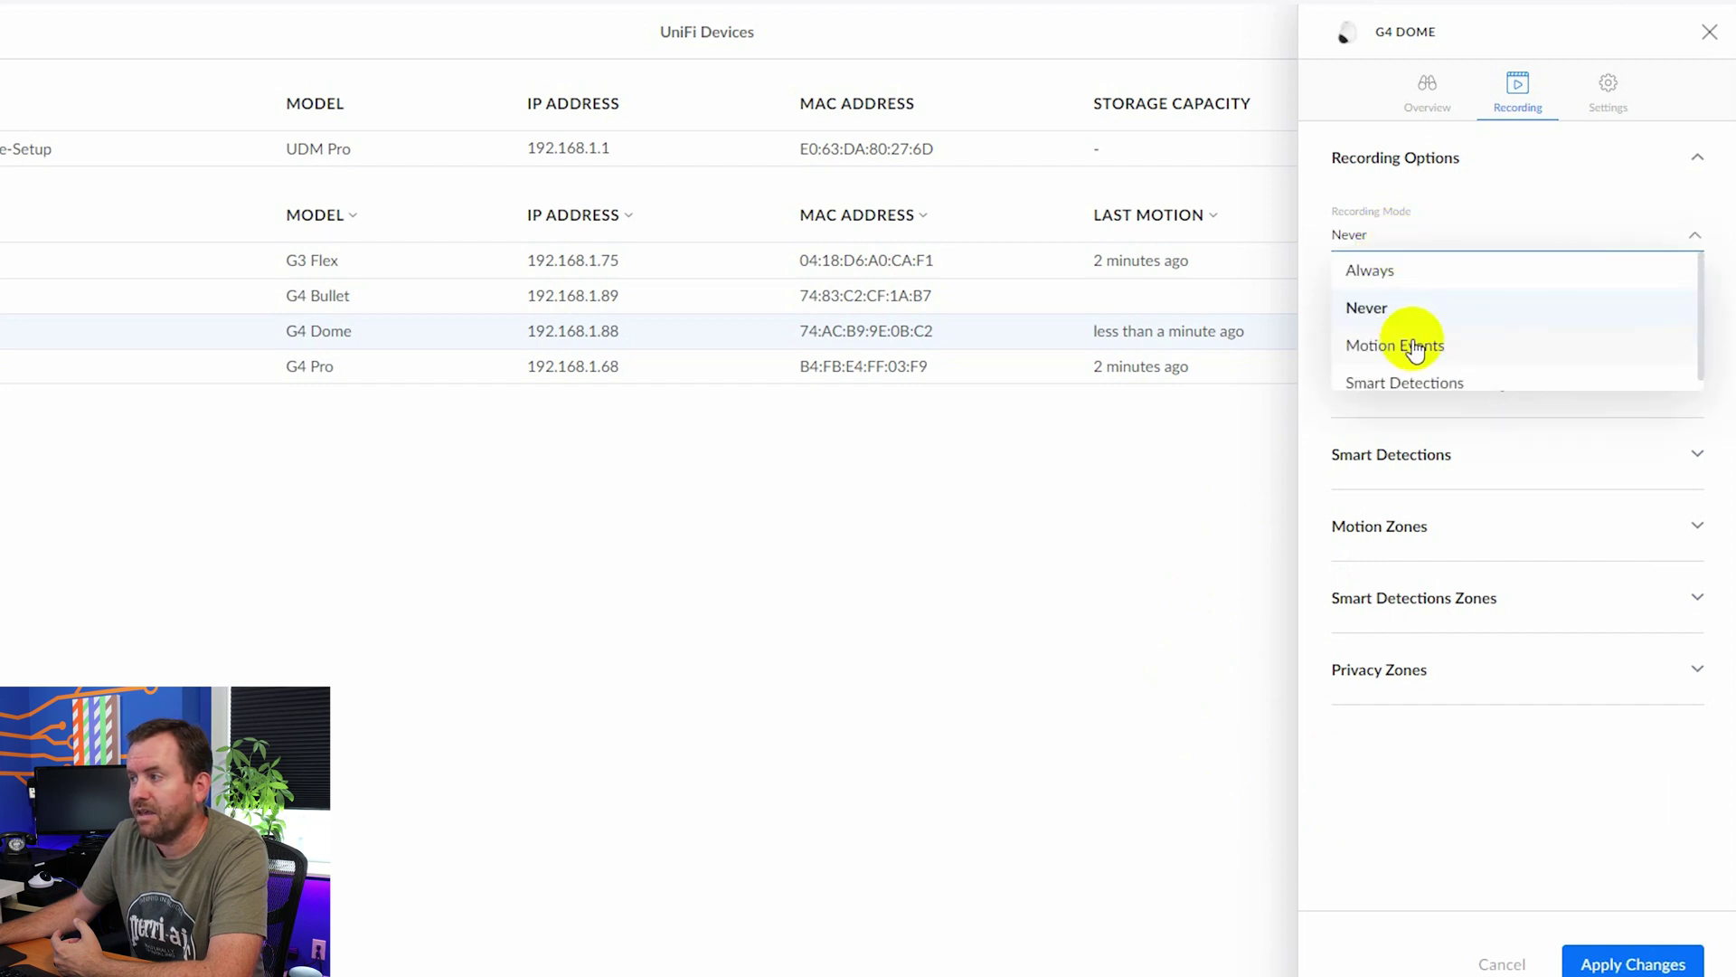
{"action": "left_click", "coordinate": [1410, 343]}
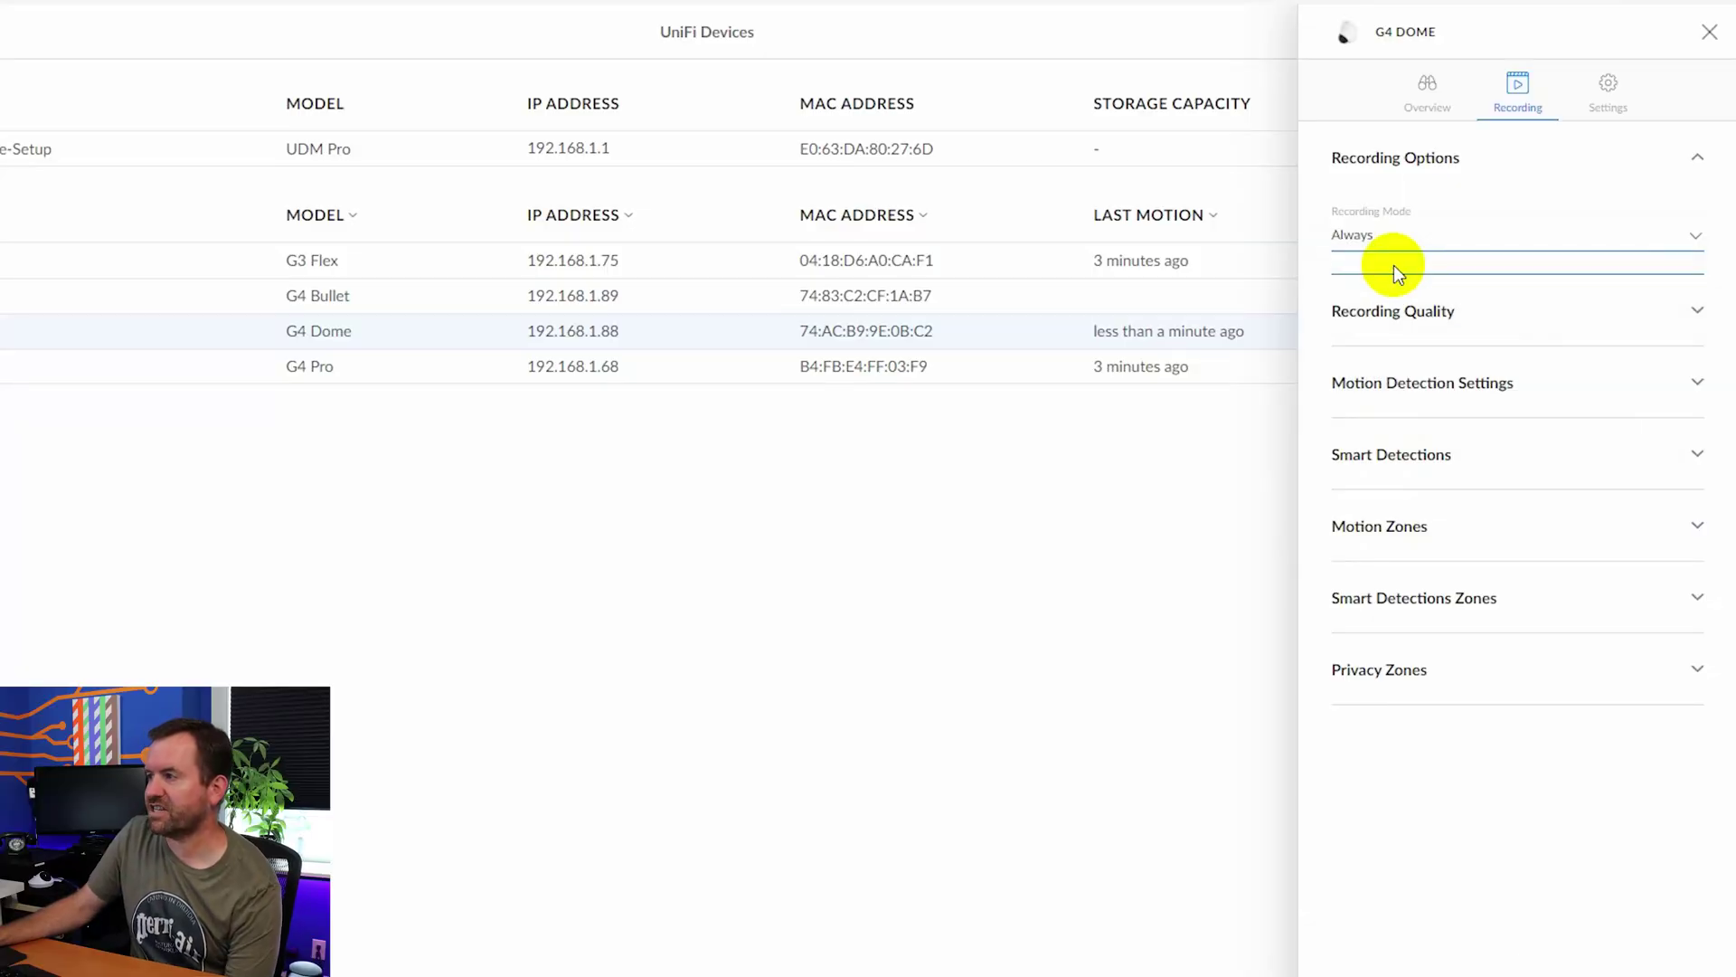
{"action": "left_click", "coordinate": [1388, 317]}
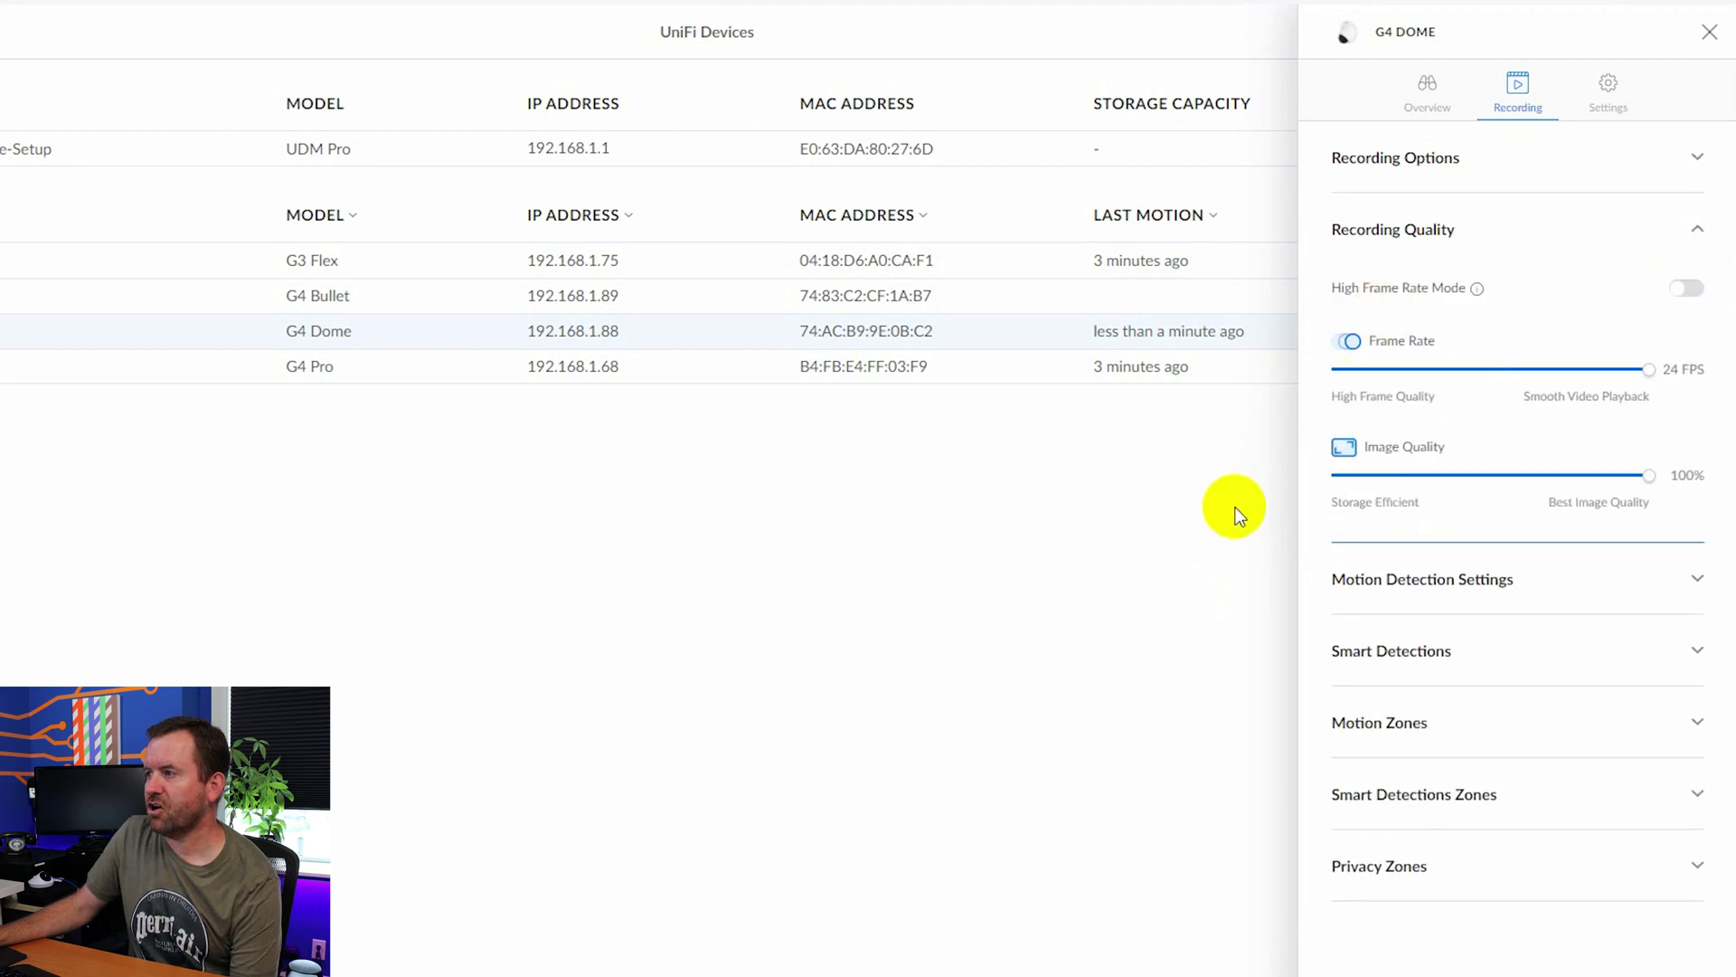
- Review recording quality at 24 FPS and 100% image quality before moving to motion detection
{"action": "mouse_move", "coordinate": [1474, 292]}
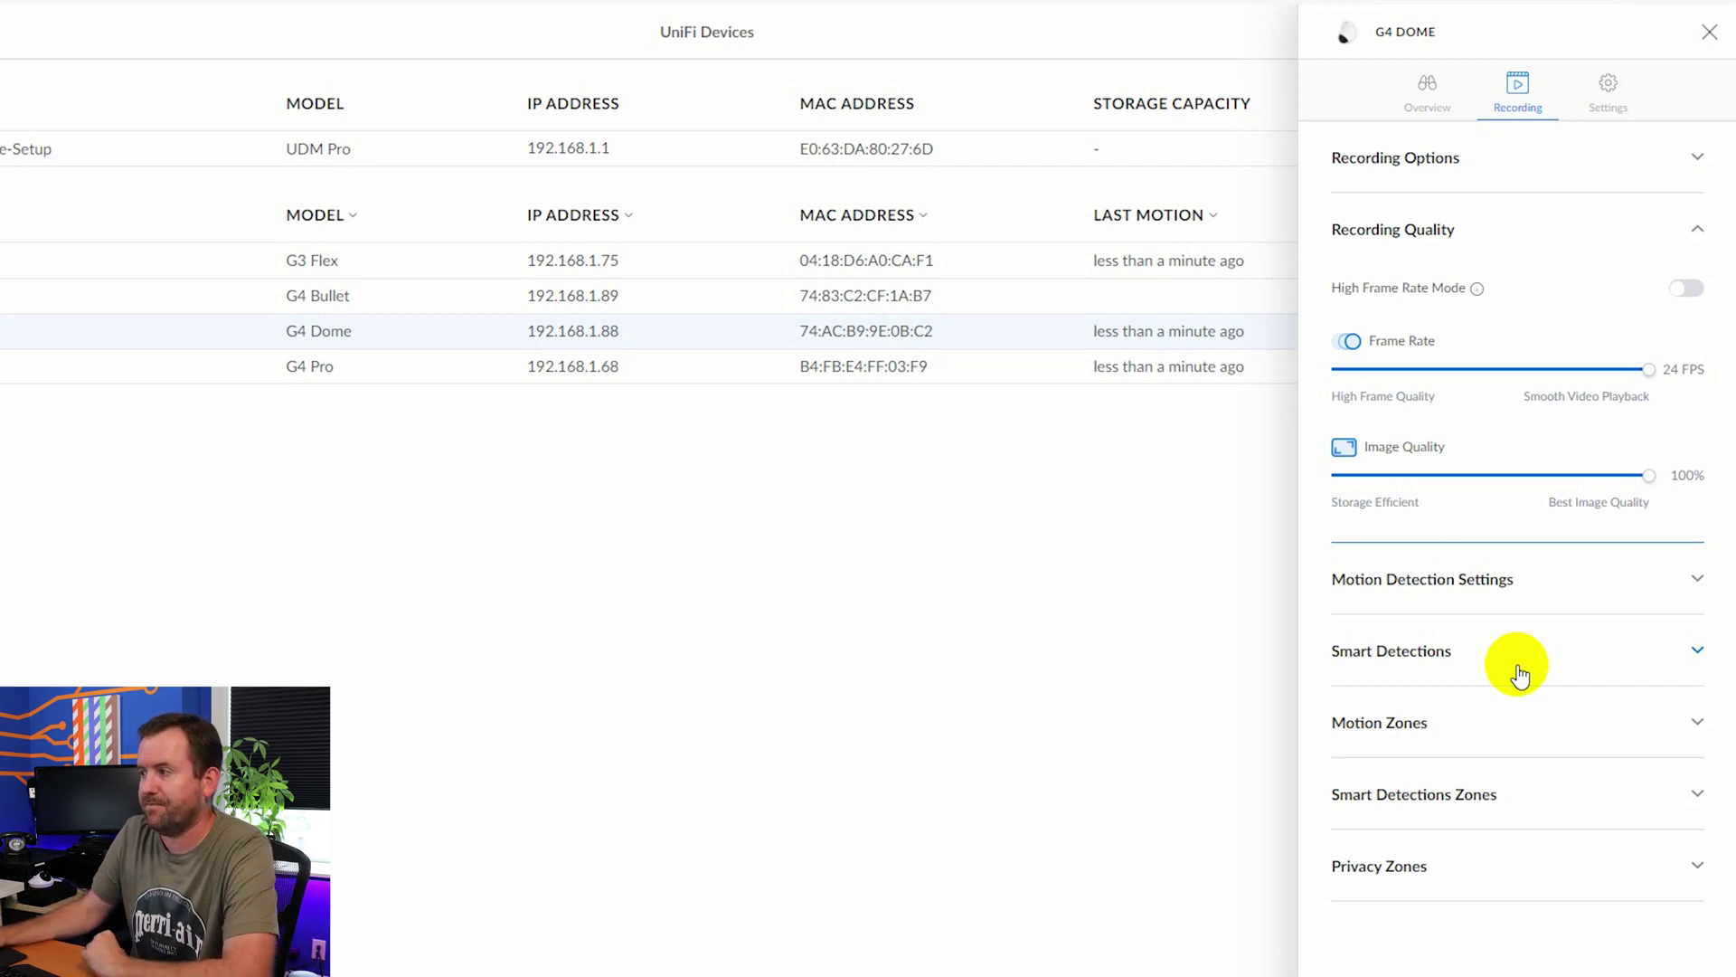
{"action": "left_click", "coordinate": [1414, 588]}
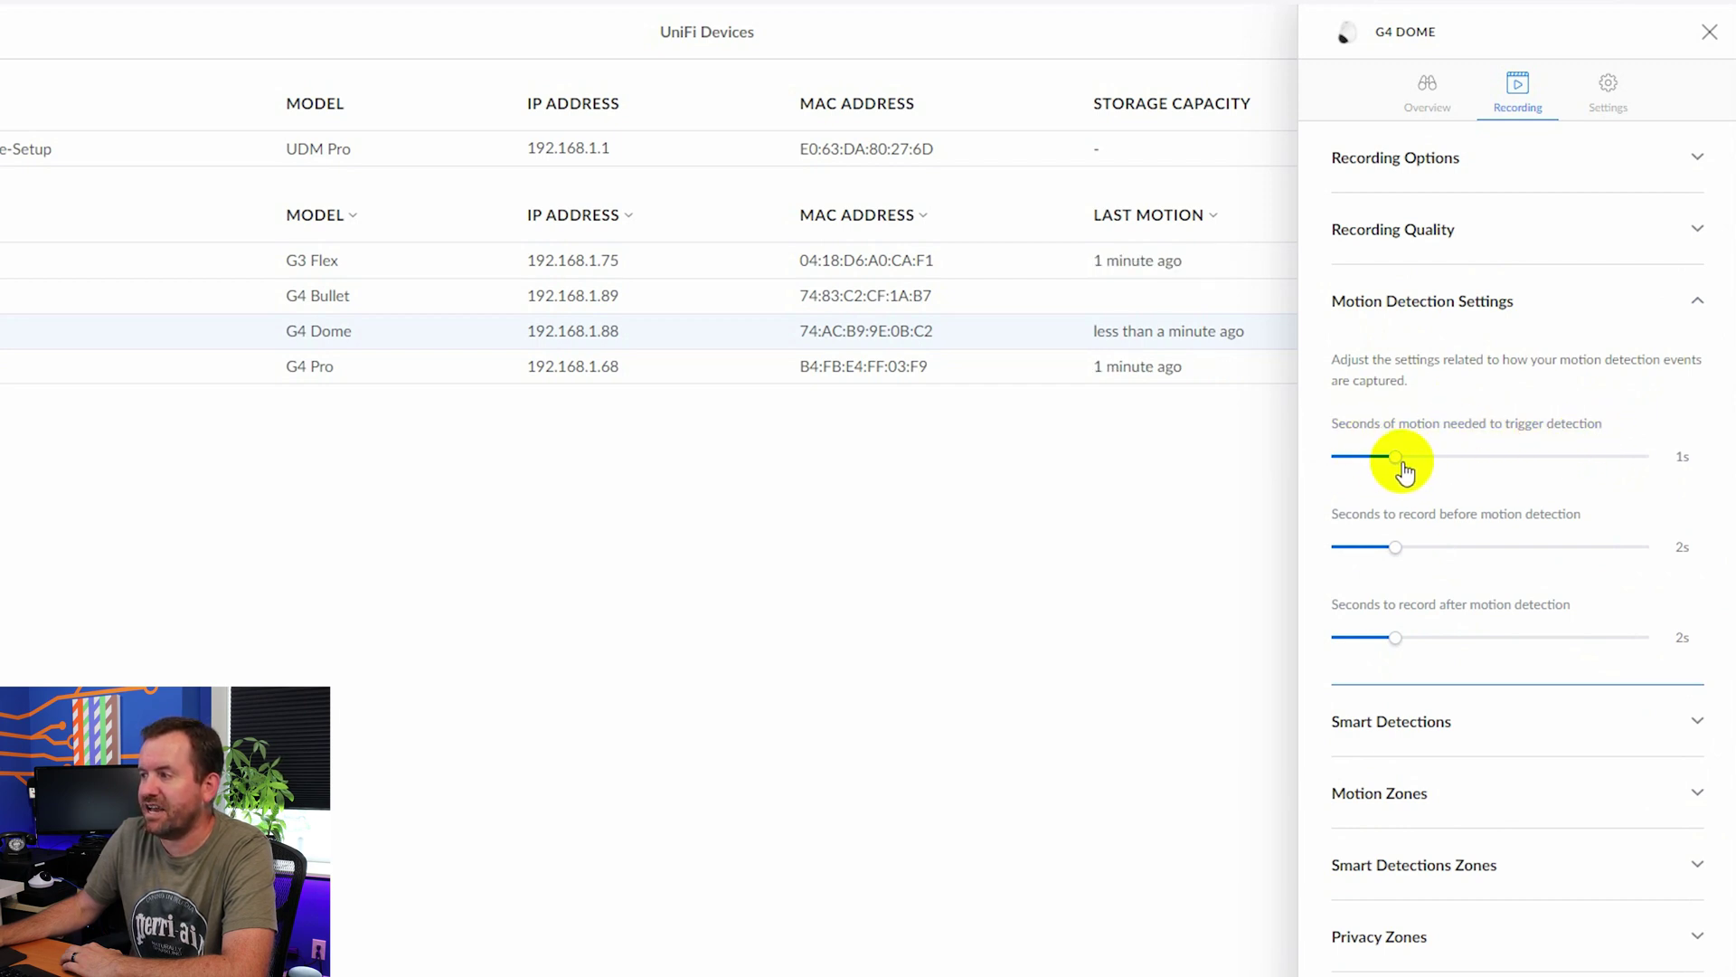
- Drag the sliders to a 2 s motion trigger and 5 s pre-motion recording
{"action": "left_click_drag", "start_coordinate": [1397, 458], "coordinate": [1453, 463]}
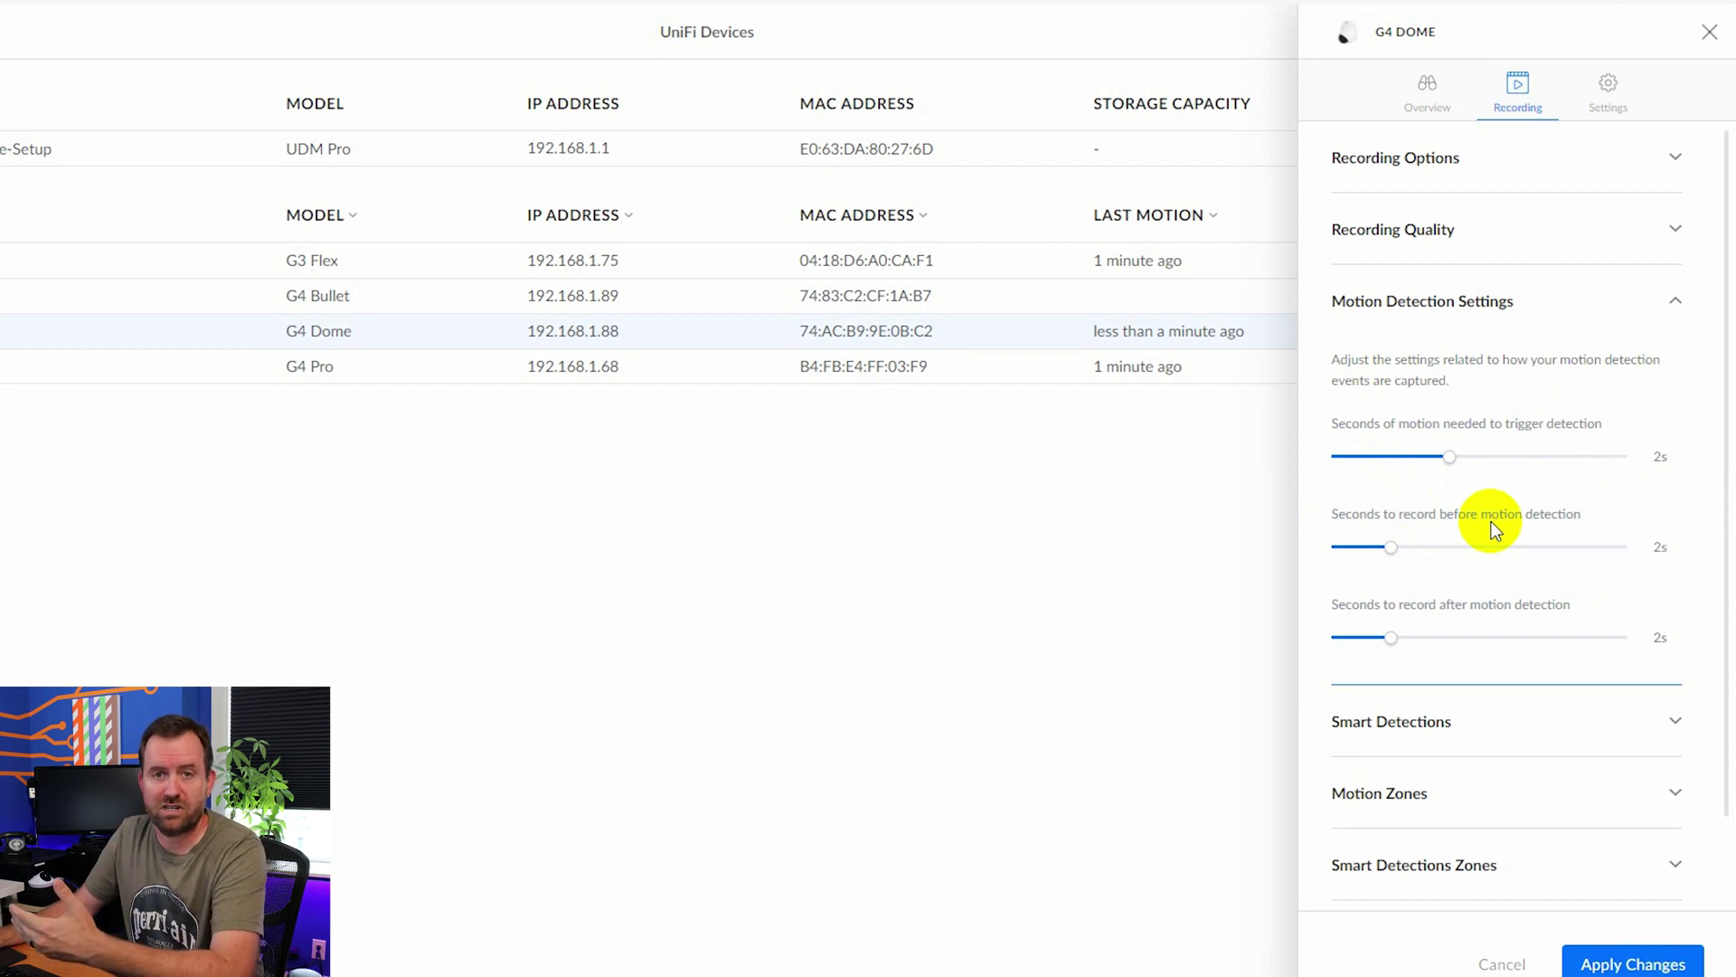
{"action": "left_click_drag", "start_coordinate": [1395, 547], "coordinate": [1478, 547]}
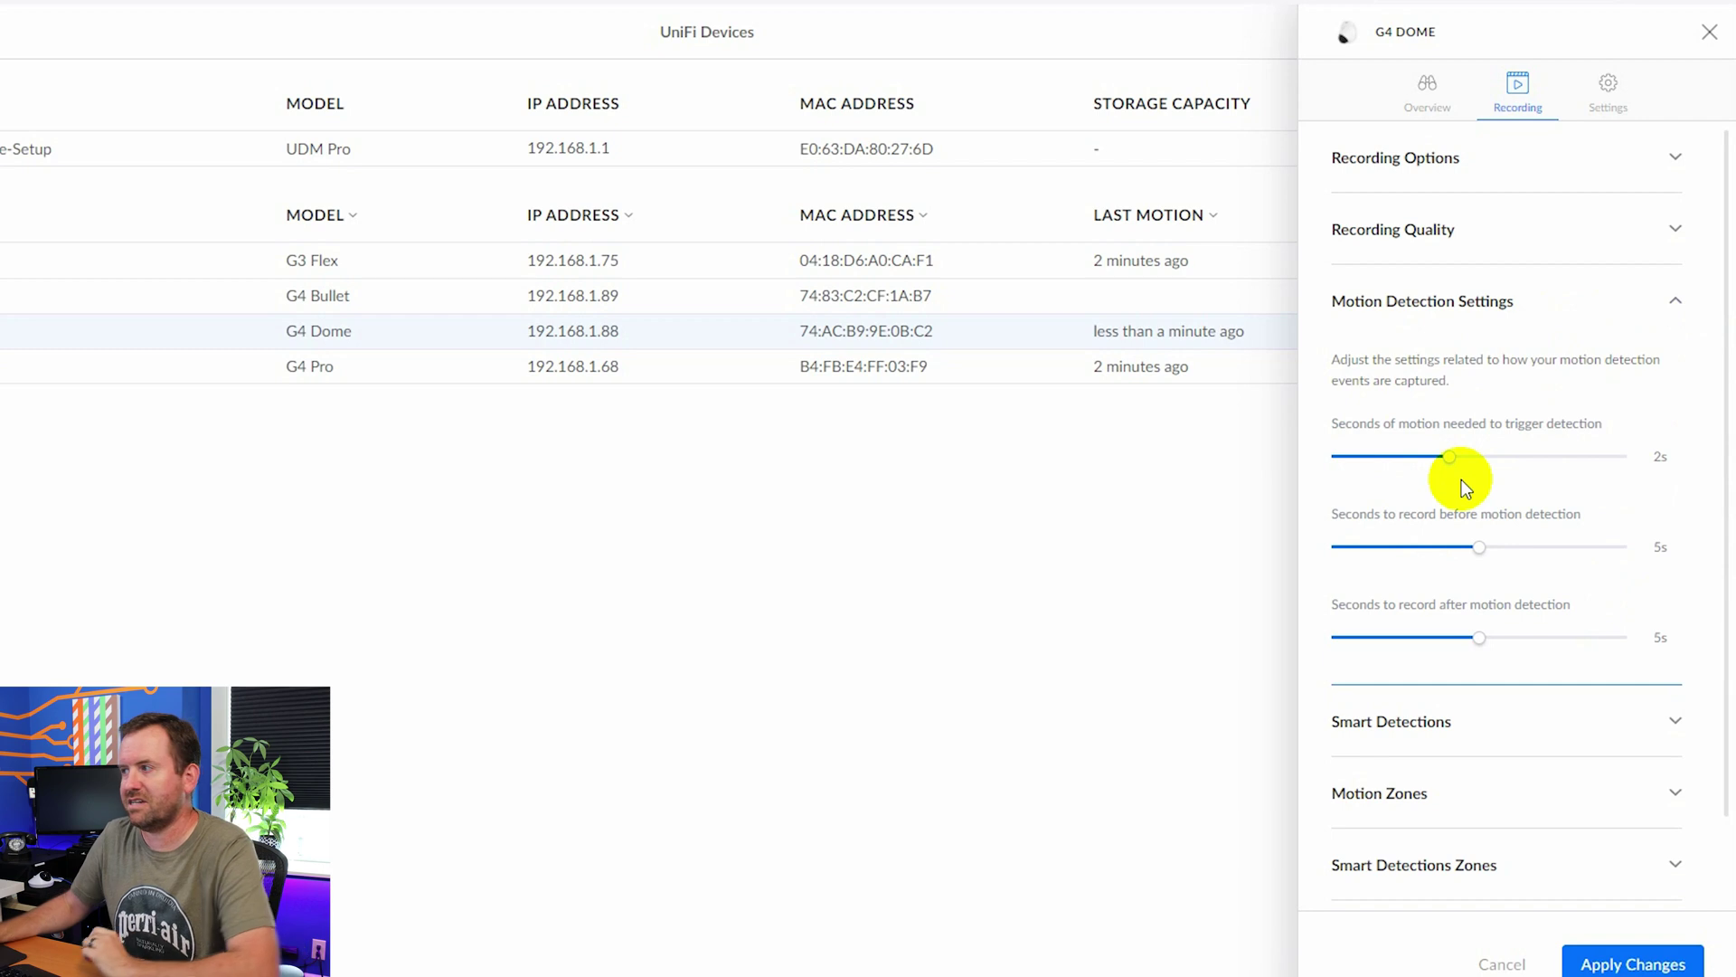
- Confirm Person and Vehicle Detection are on, then expand Motion Zones
{"action": "left_click", "coordinate": [1392, 721]}
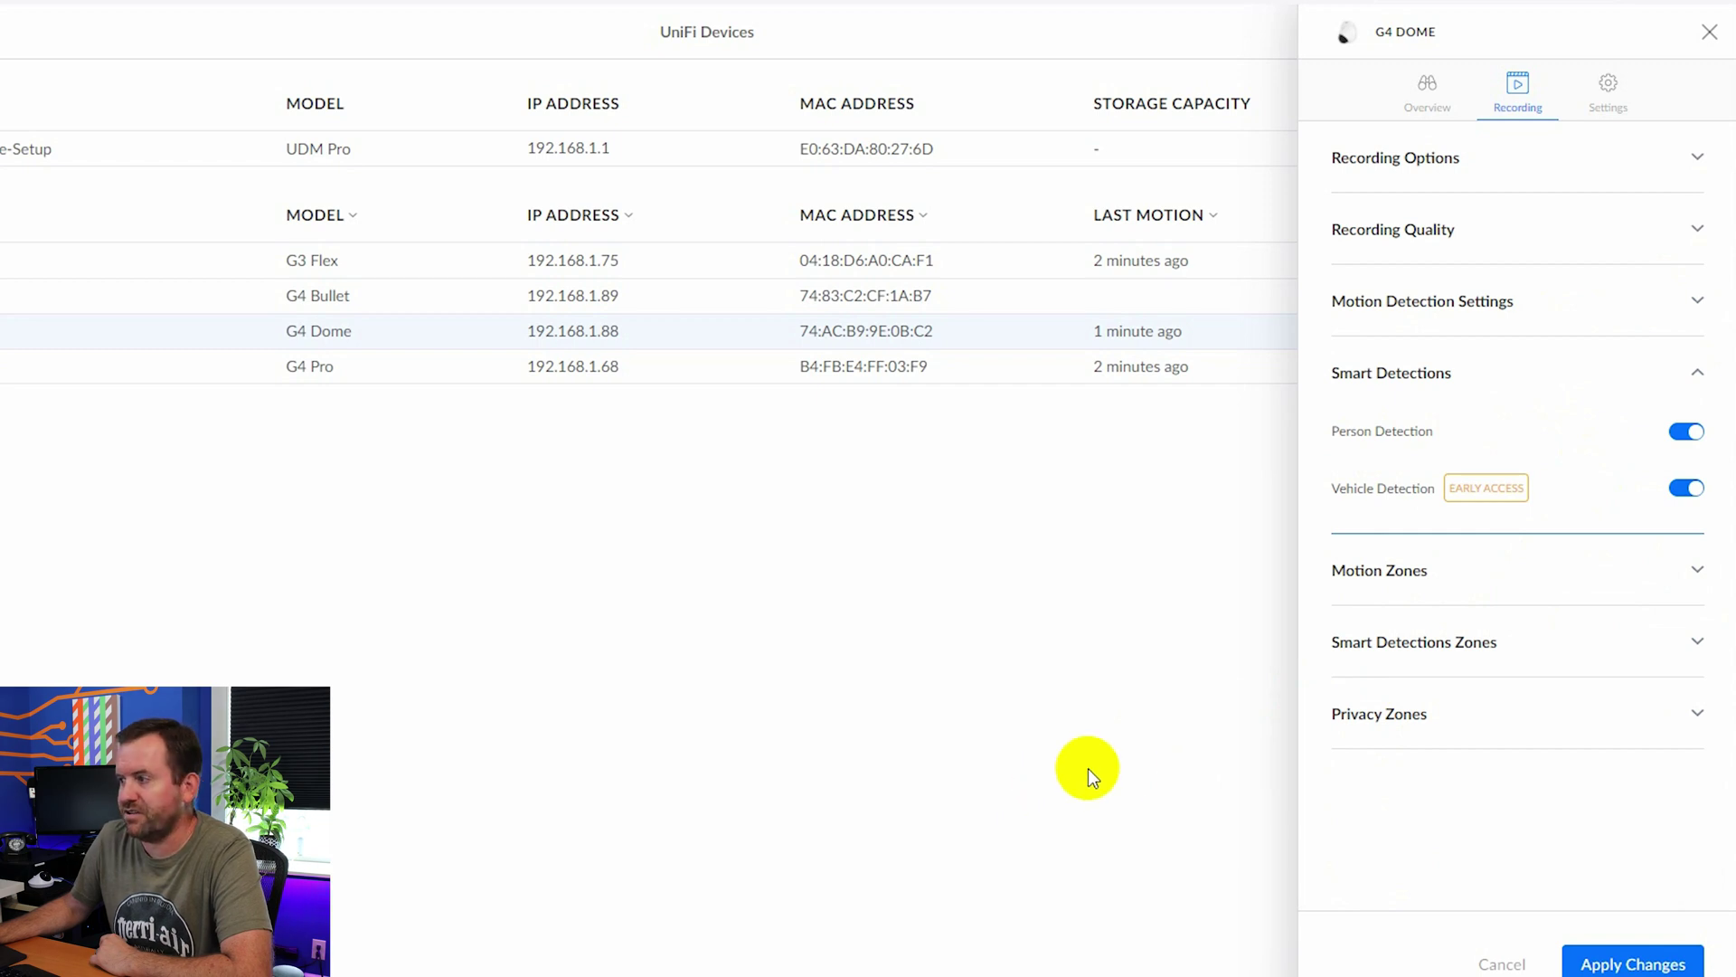
{"action": "left_click", "coordinate": [1627, 570]}
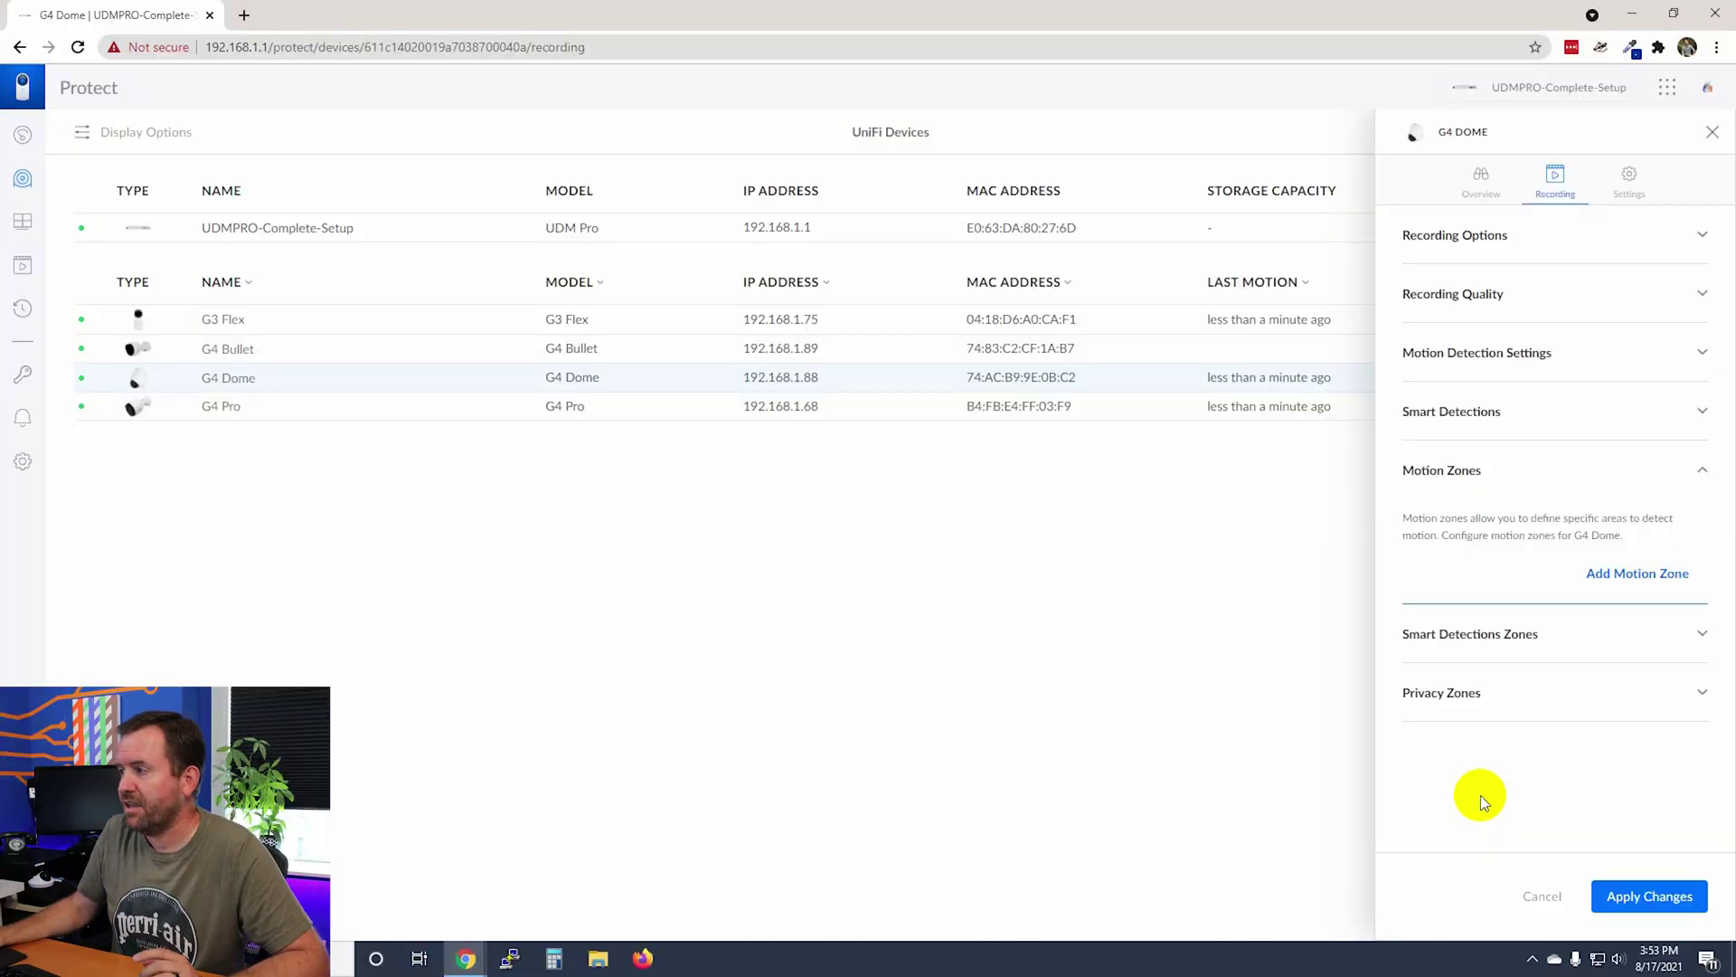
- Open the motion-zone editor, reposition it, and add a new zone on the feed
{"action": "left_click", "coordinate": [1606, 570]}
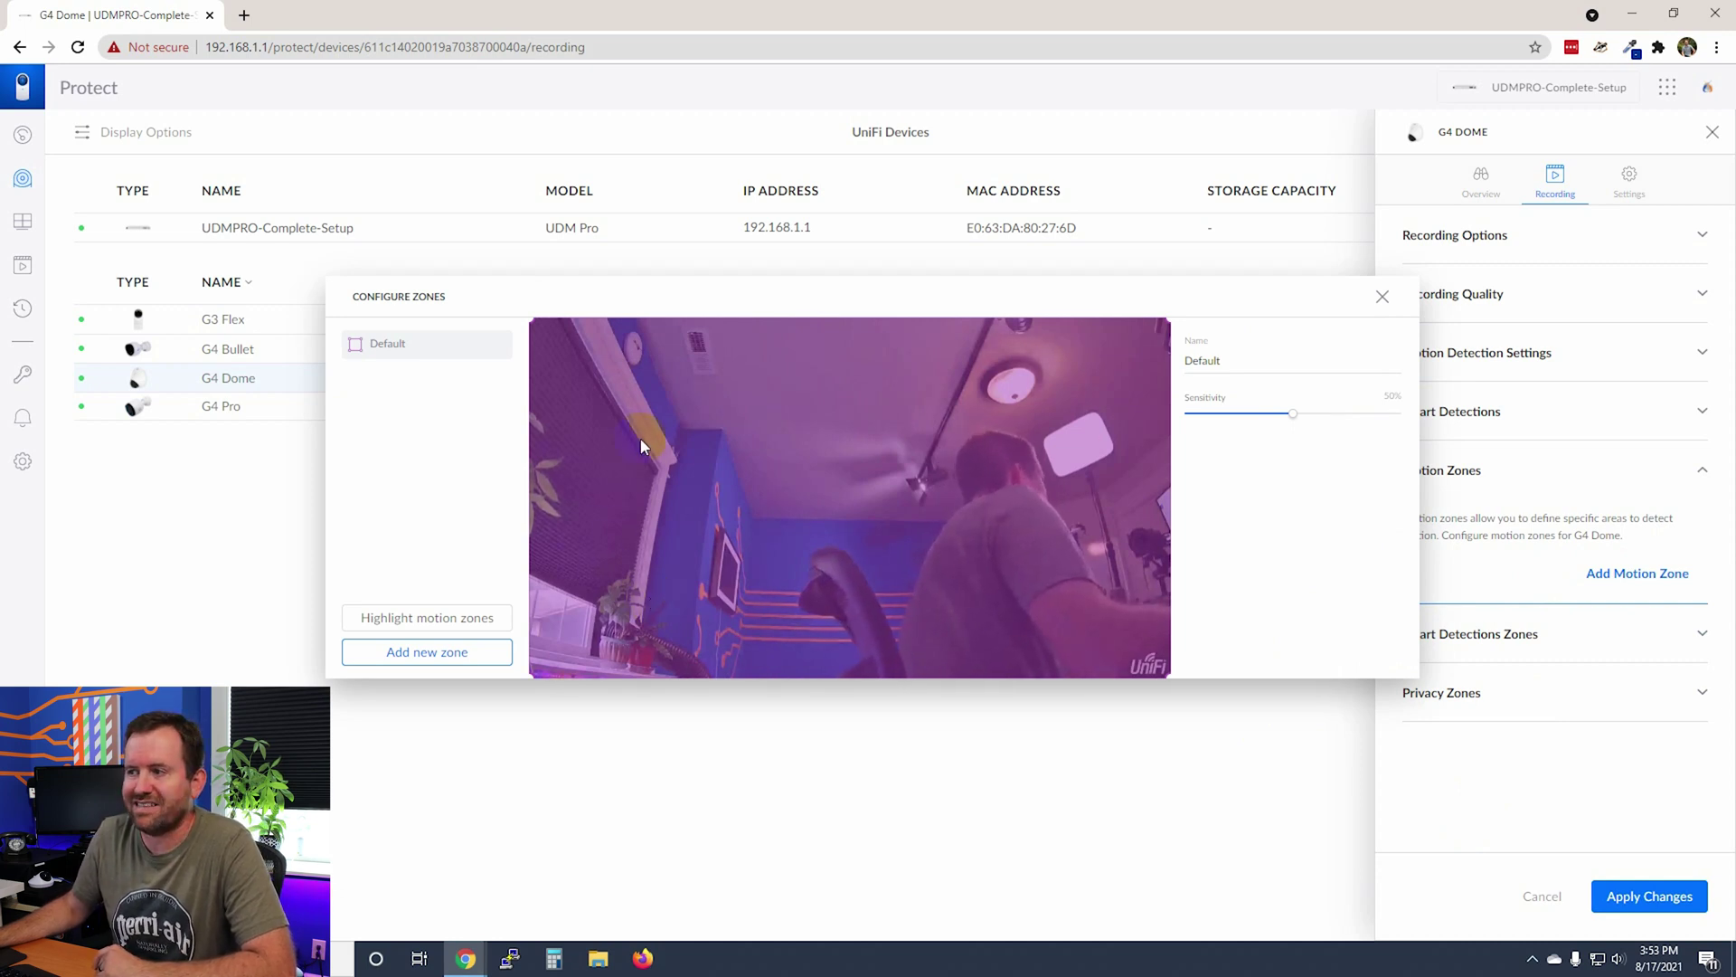
{"action": "left_click_drag", "start_coordinate": [790, 291], "coordinate": [659, 163]}
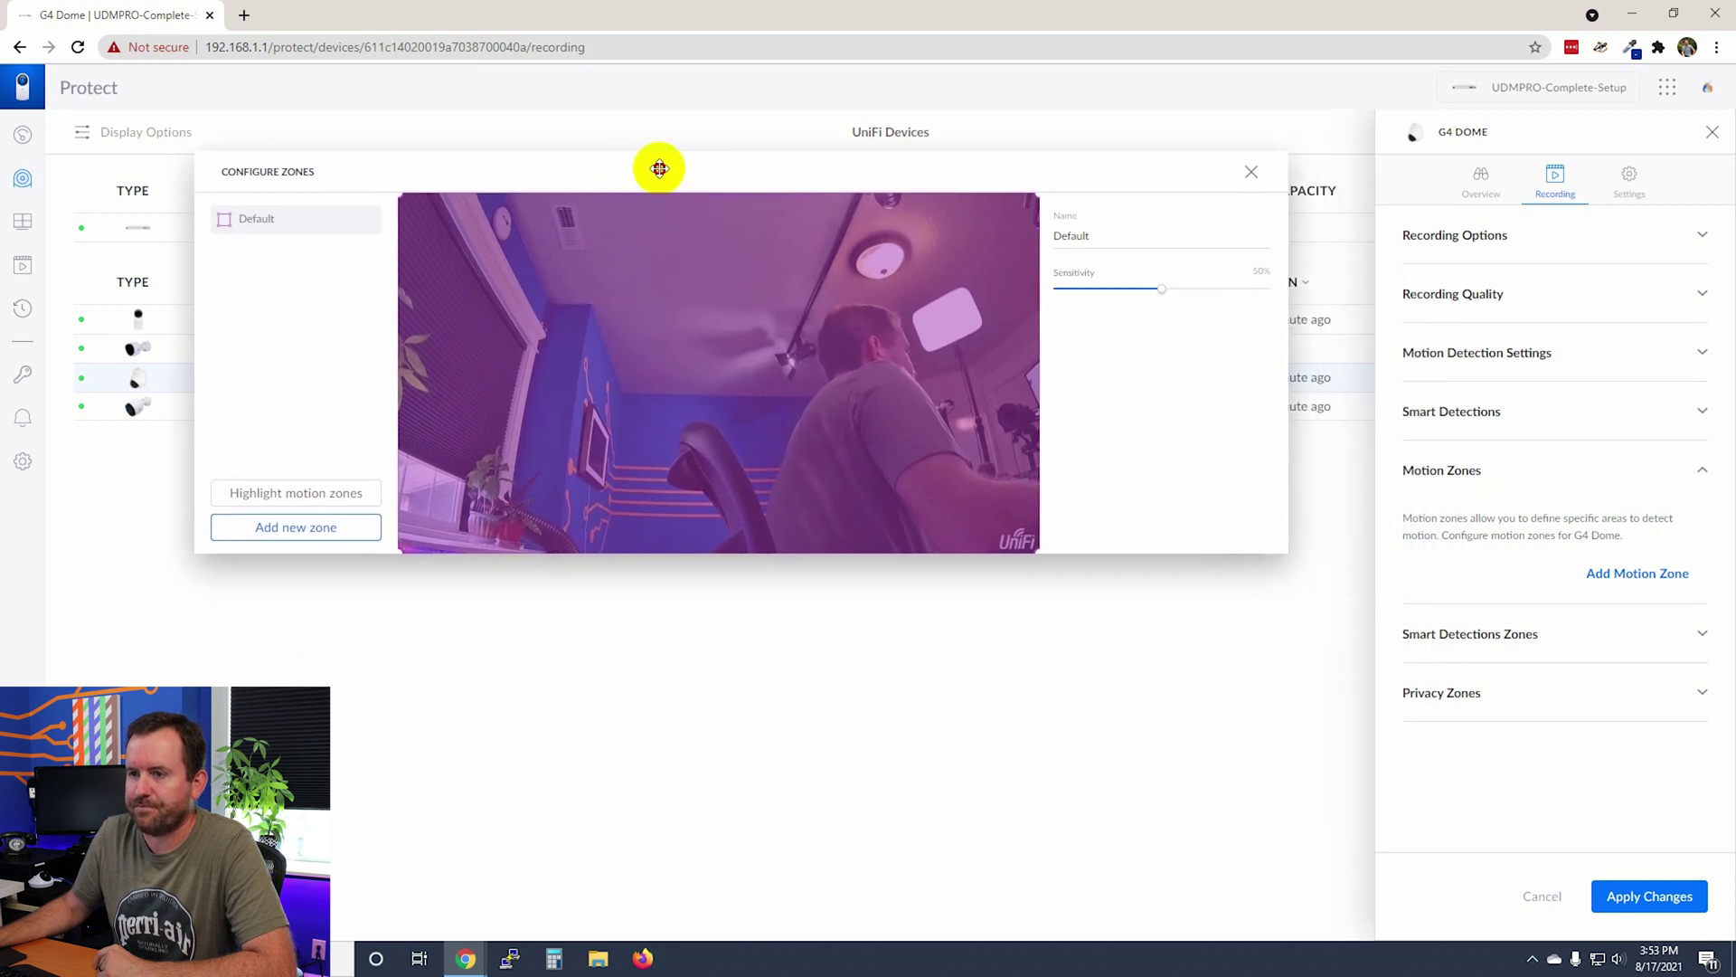
{"action": "left_click", "coordinate": [267, 493]}
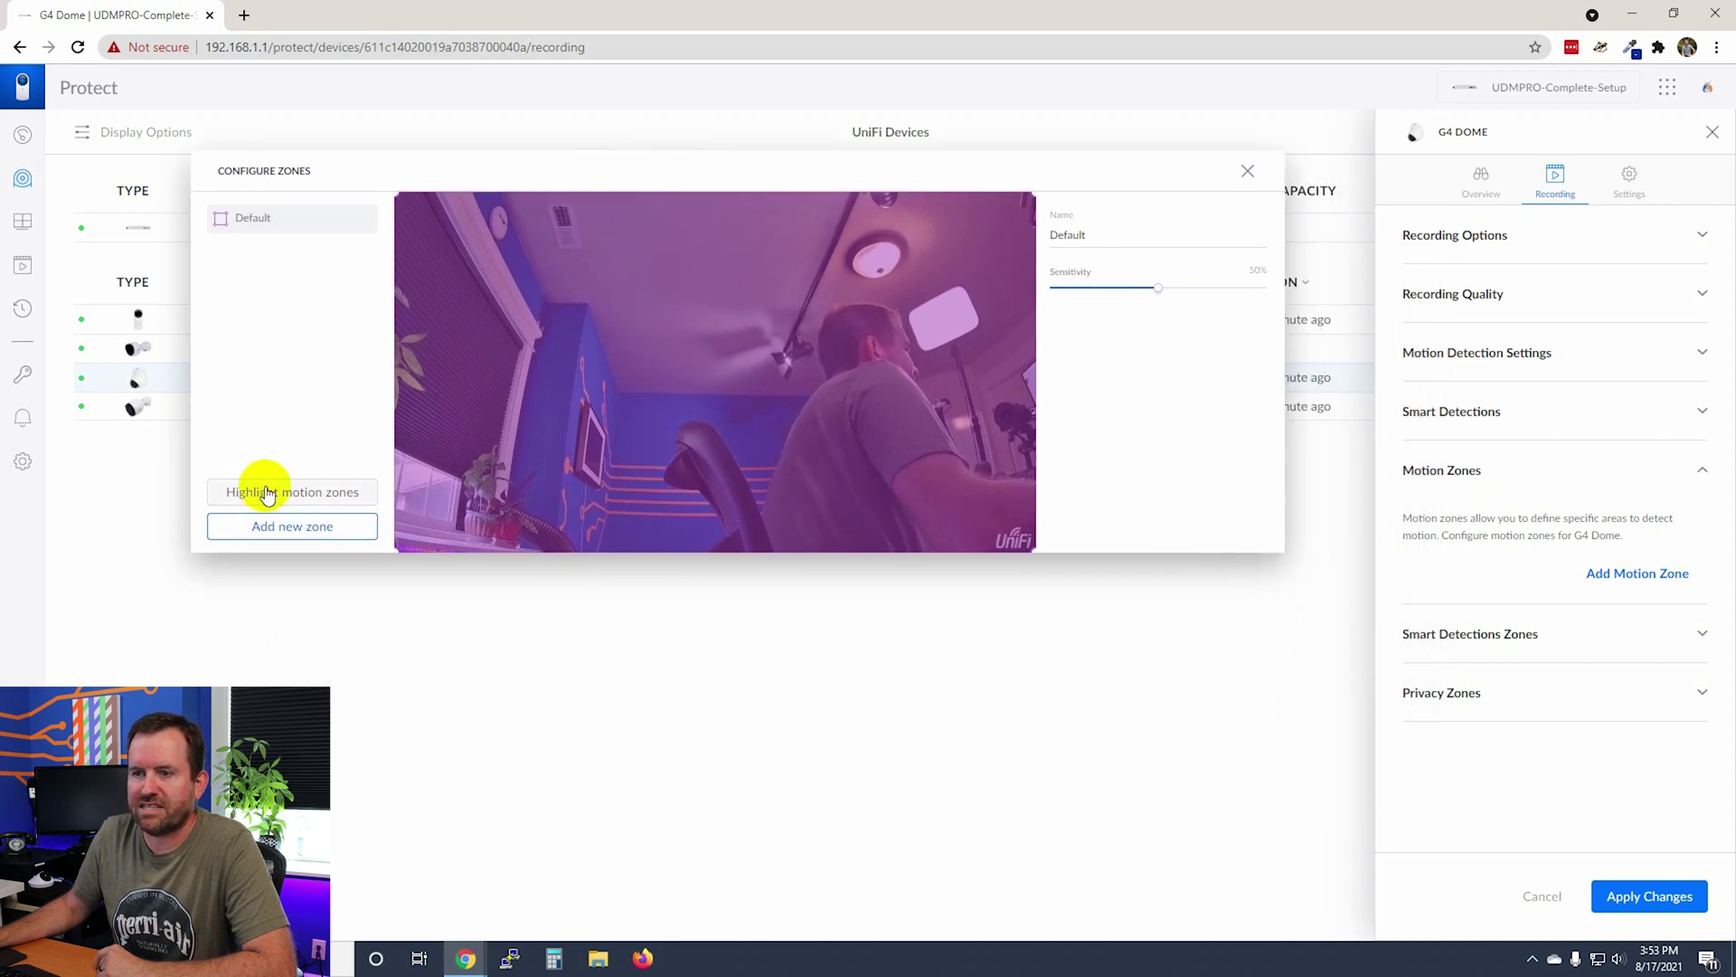
{"action": "left_click", "coordinate": [290, 527]}
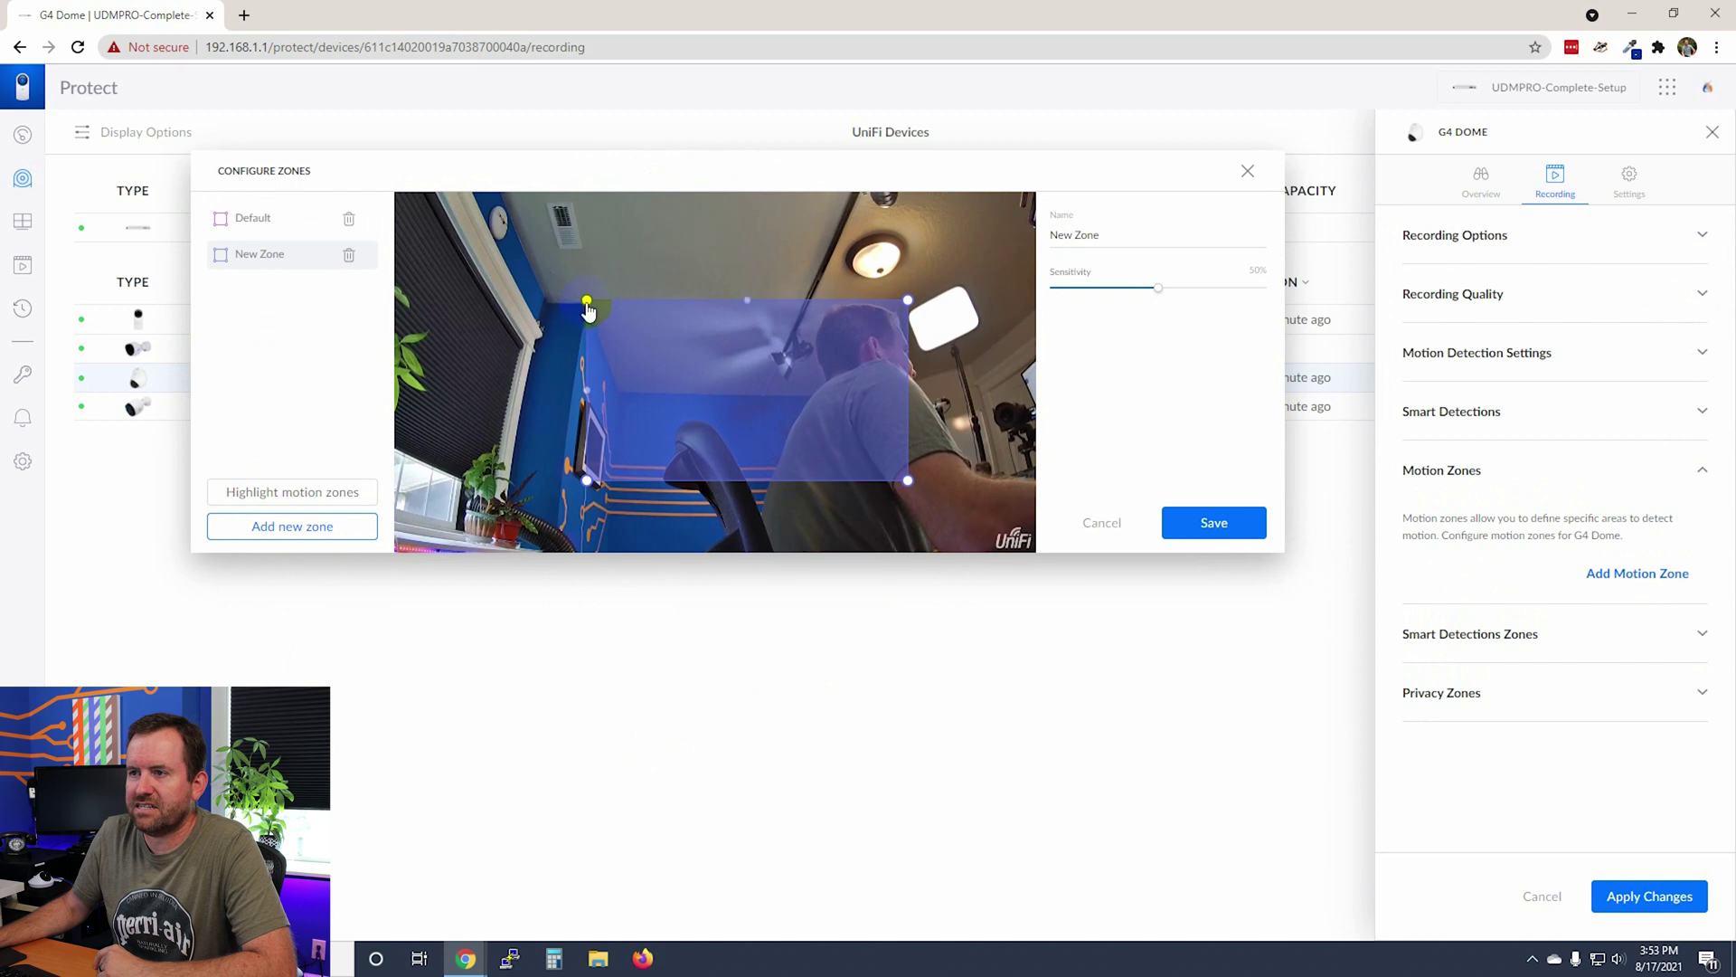
- Drag the new zone's four corners out to the feed edges and edit its name
{"action": "left_click_drag", "start_coordinate": [589, 306], "coordinate": [398, 208]}
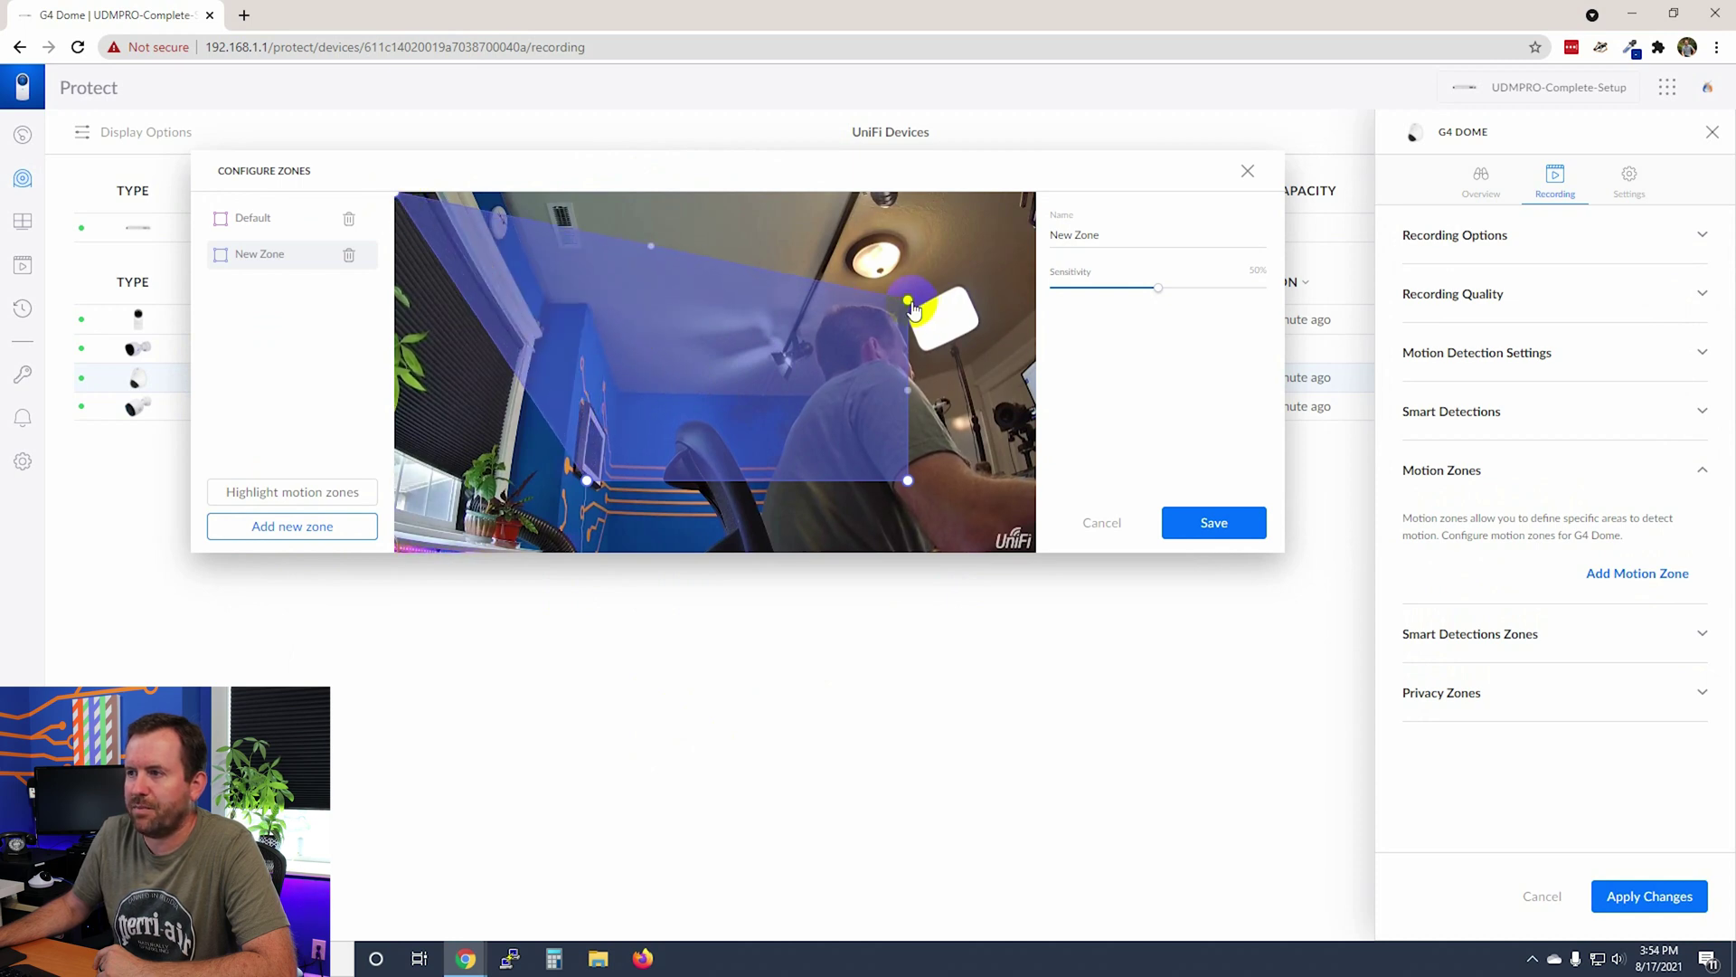
{"action": "left_click_drag", "start_coordinate": [908, 299], "coordinate": [566, 191]}
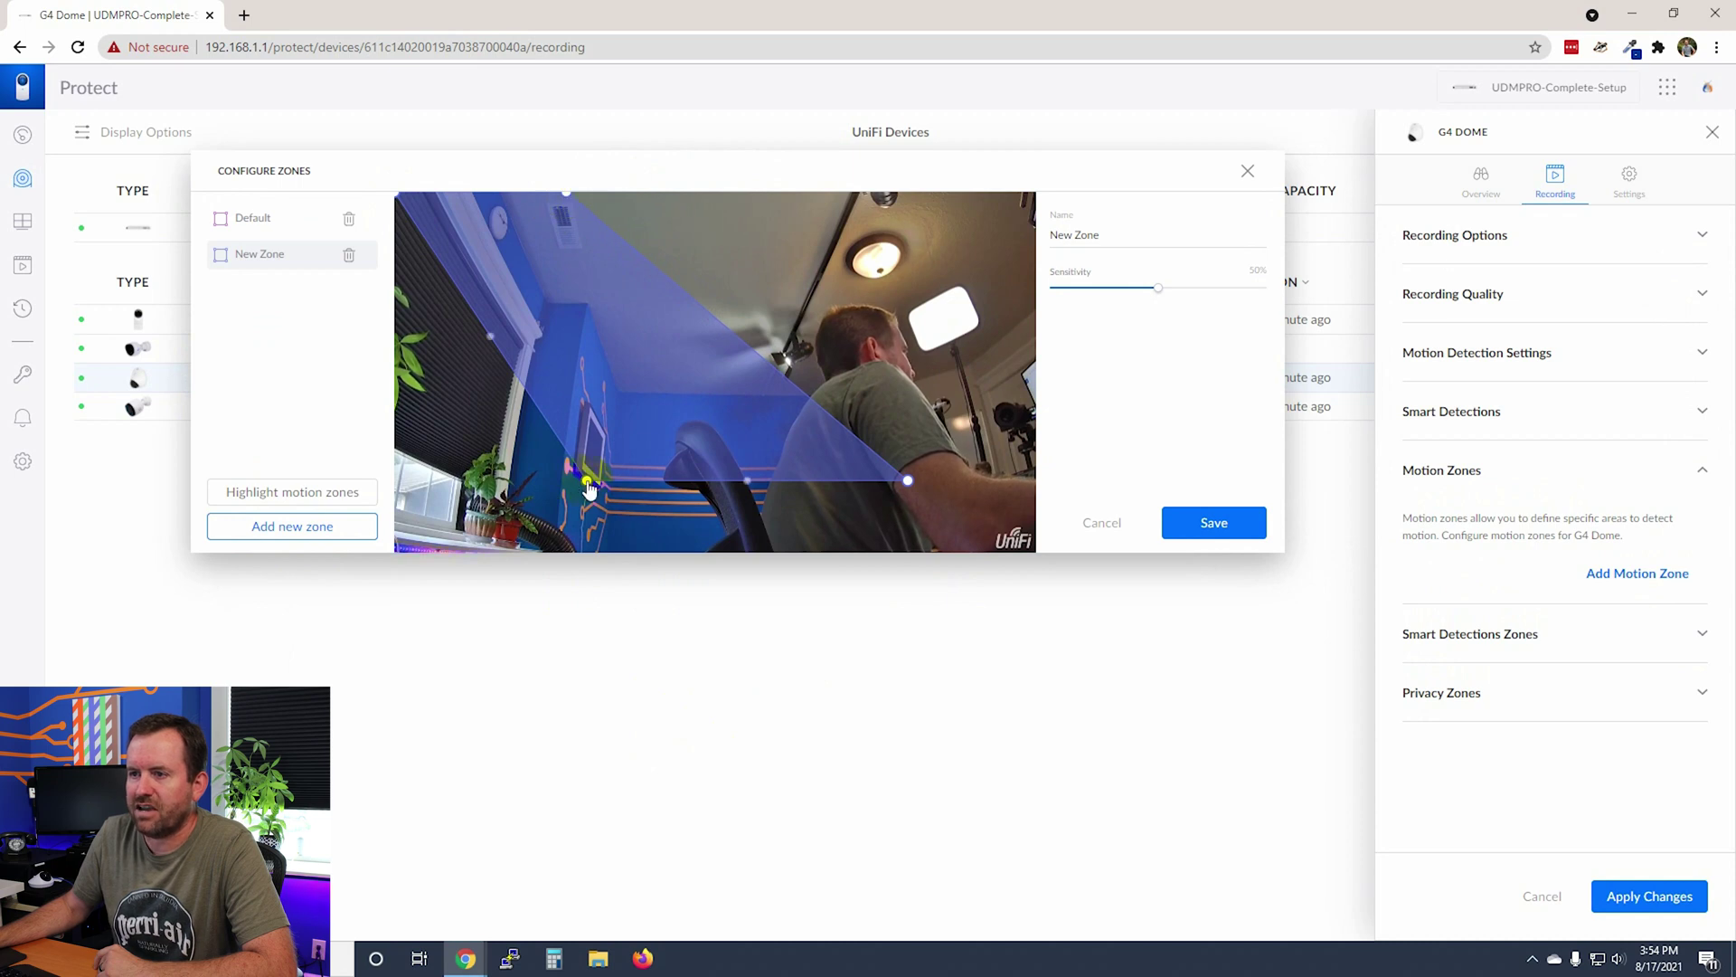
{"action": "left_click_drag", "start_coordinate": [587, 483], "coordinate": [395, 548]}
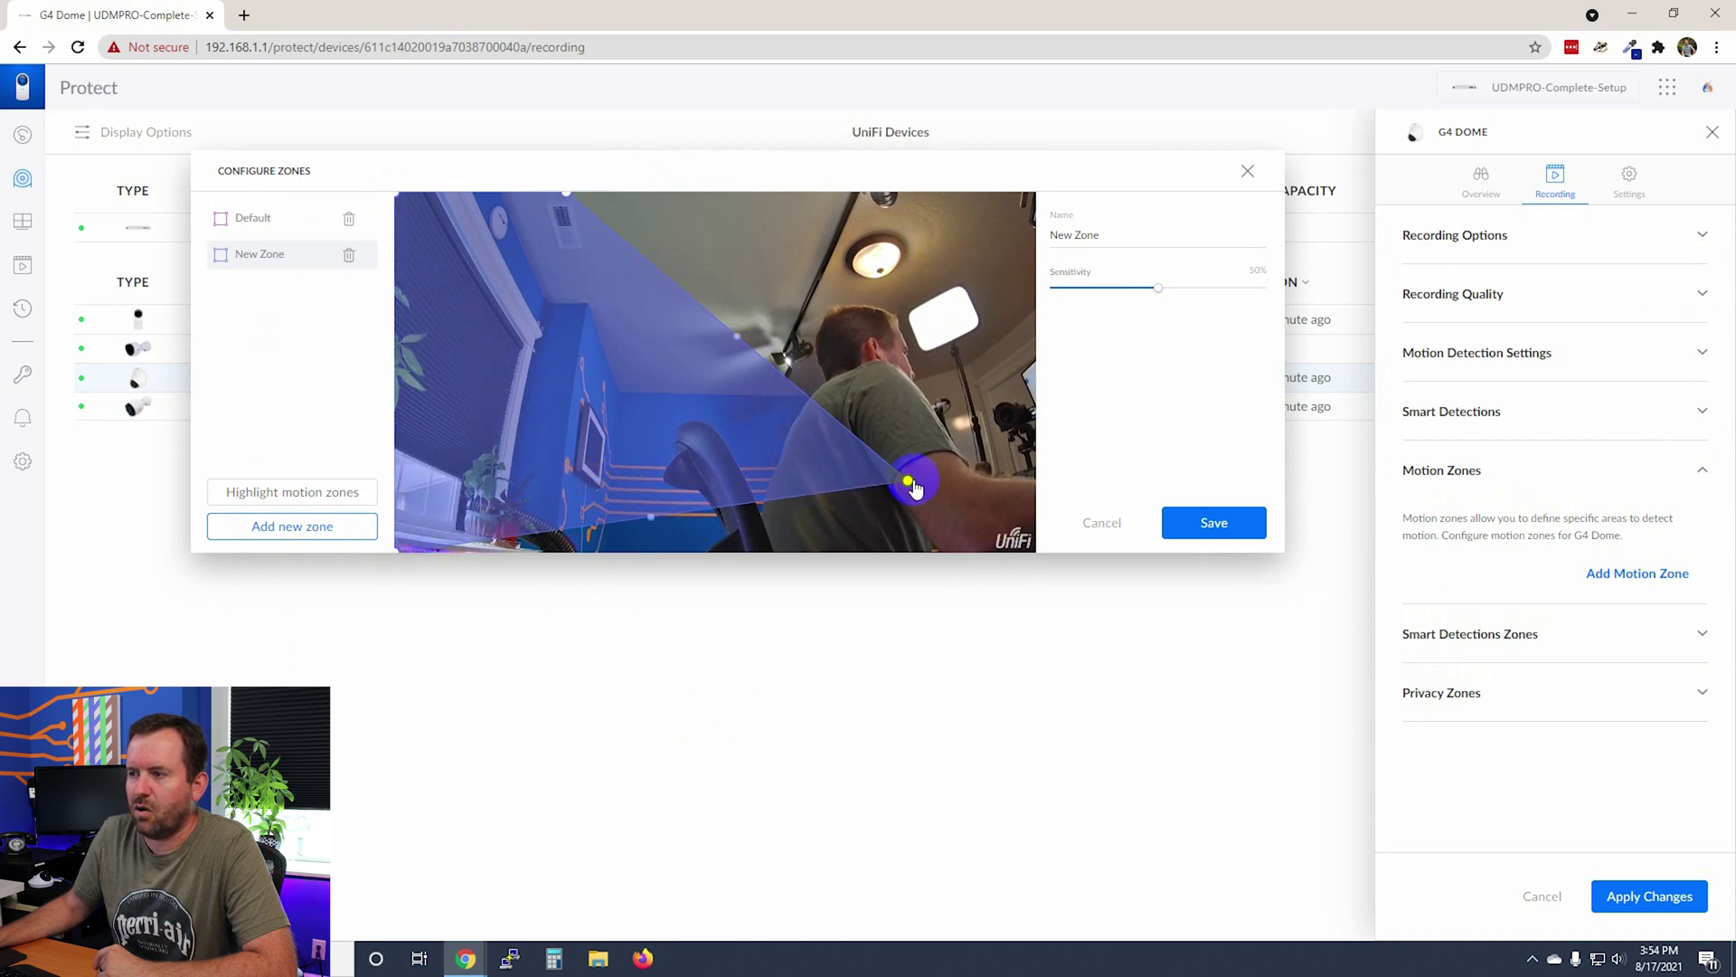
{"action": "left_click_drag", "start_coordinate": [910, 485], "coordinate": [552, 551]}
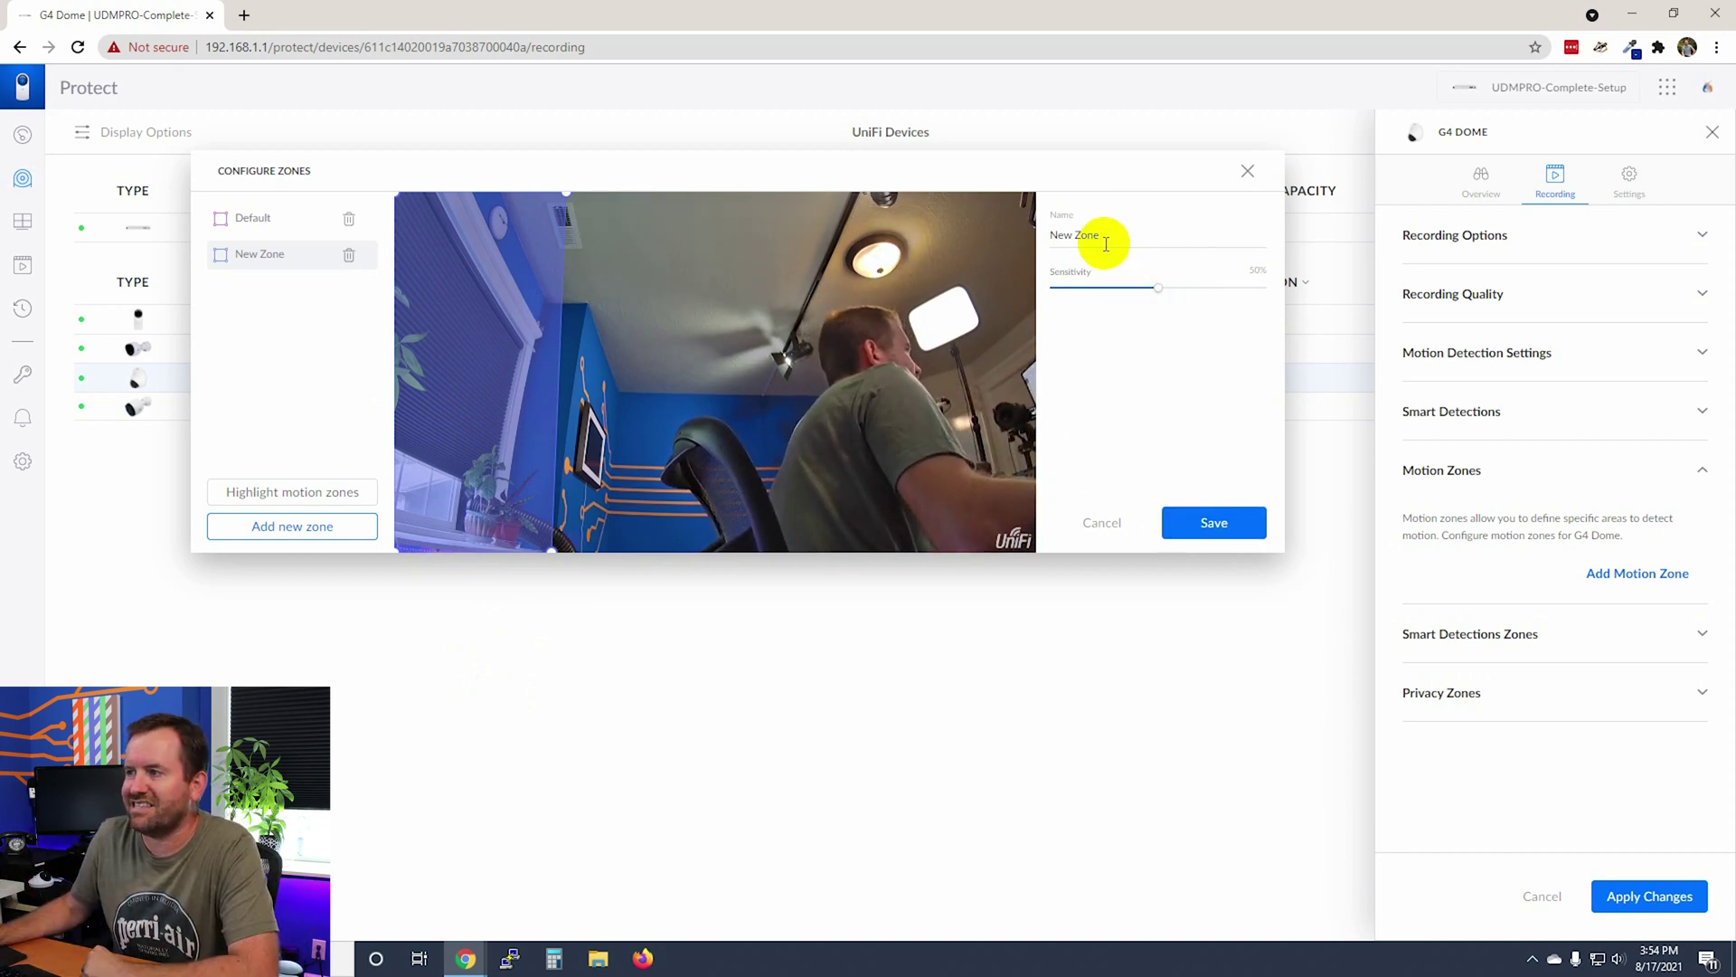
{"action": "left_click", "coordinate": [1076, 234]}
{"action": "left_click", "coordinate": [1133, 239]}
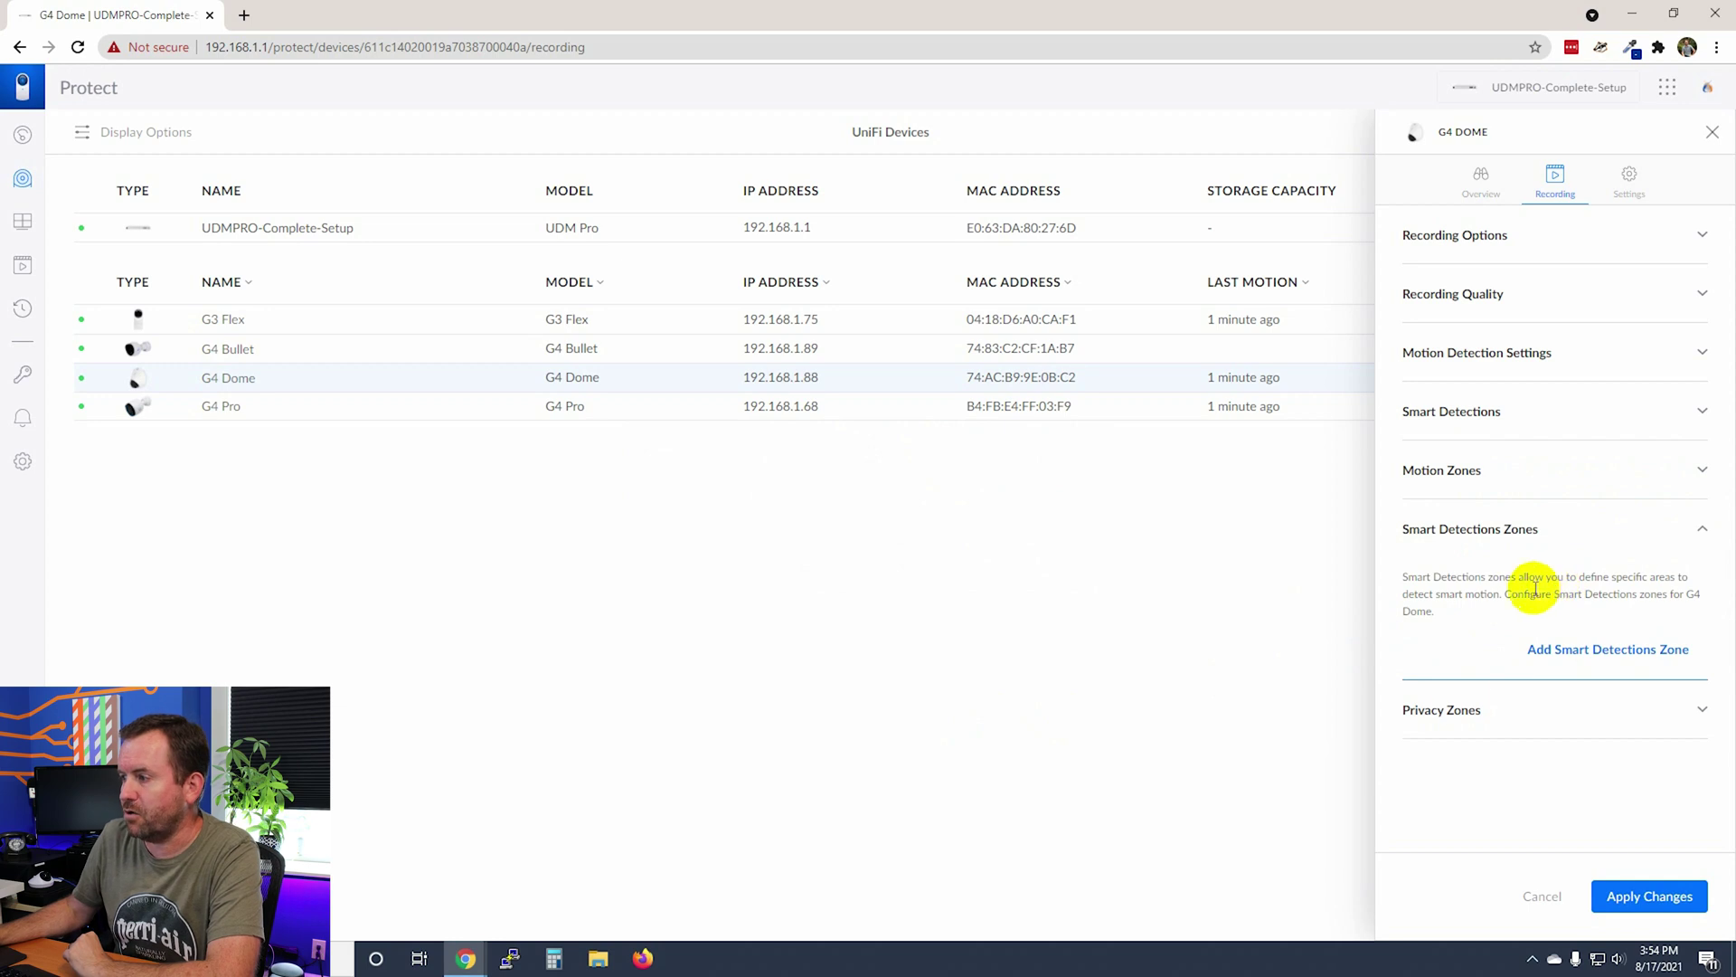
{"action": "left_click", "coordinate": [1447, 711]}
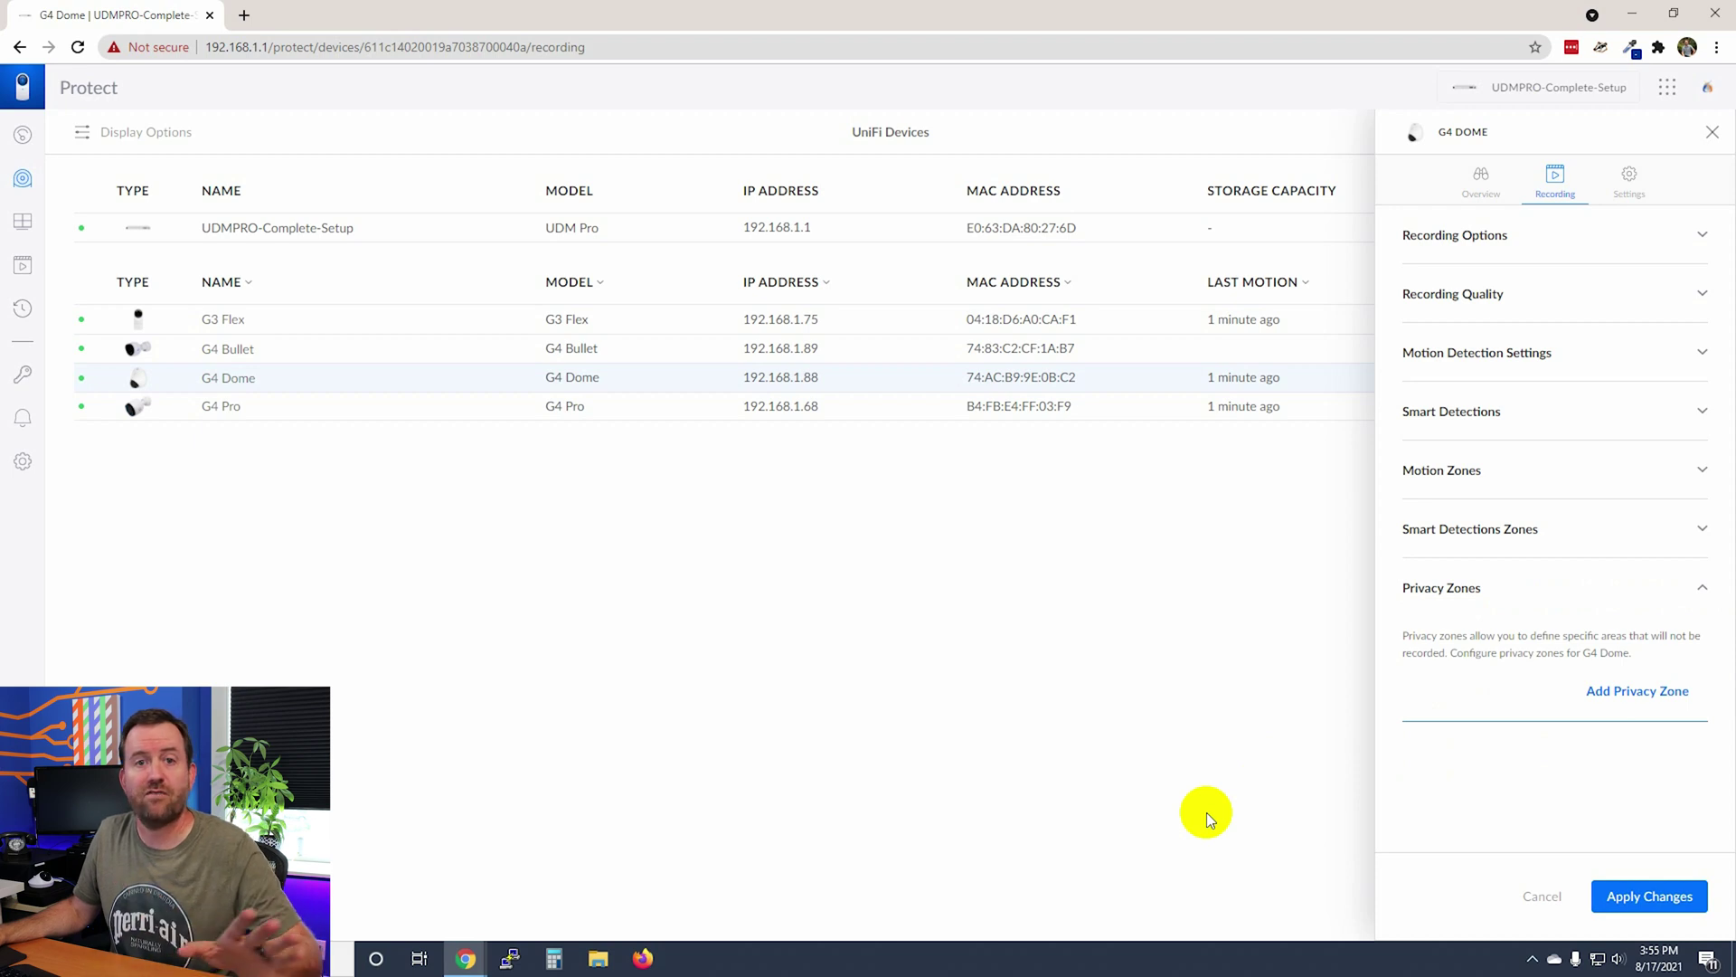
- Add a privacy zone for the G4 Dome, opening the zone editor over its live feed
{"action": "left_click", "coordinate": [1622, 695]}
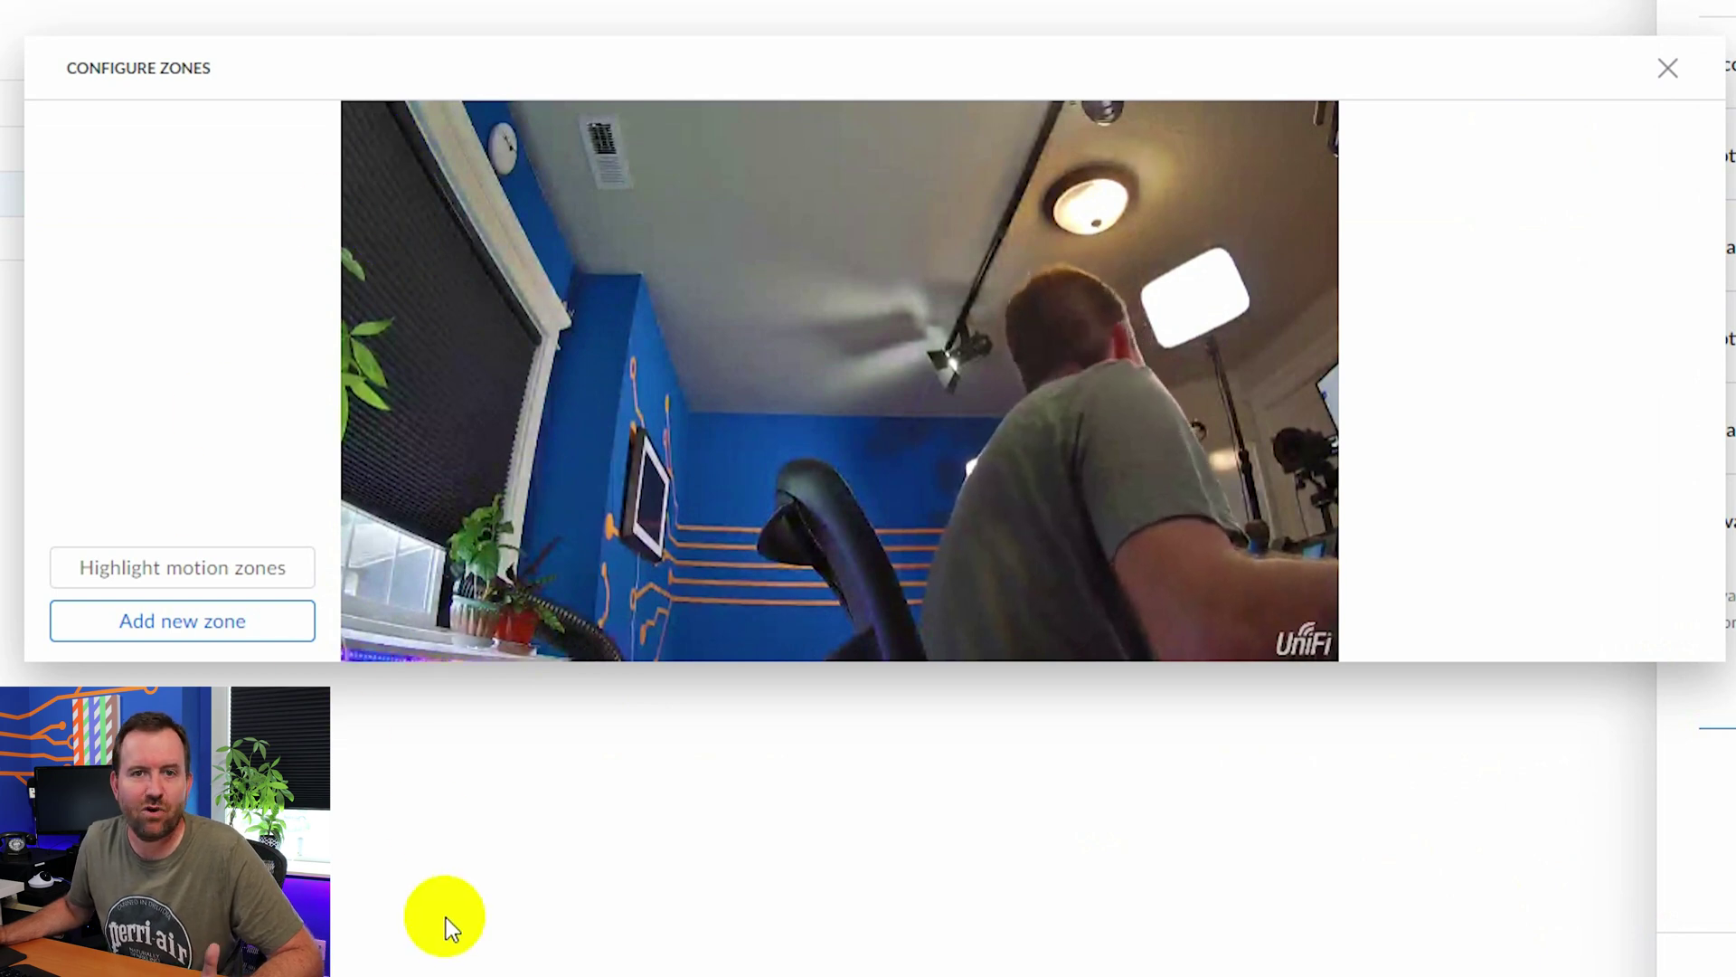
- Draw a privacy zone covering the left side of the G4 Dome feed and apply it
{"action": "left_click", "coordinate": [163, 633]}
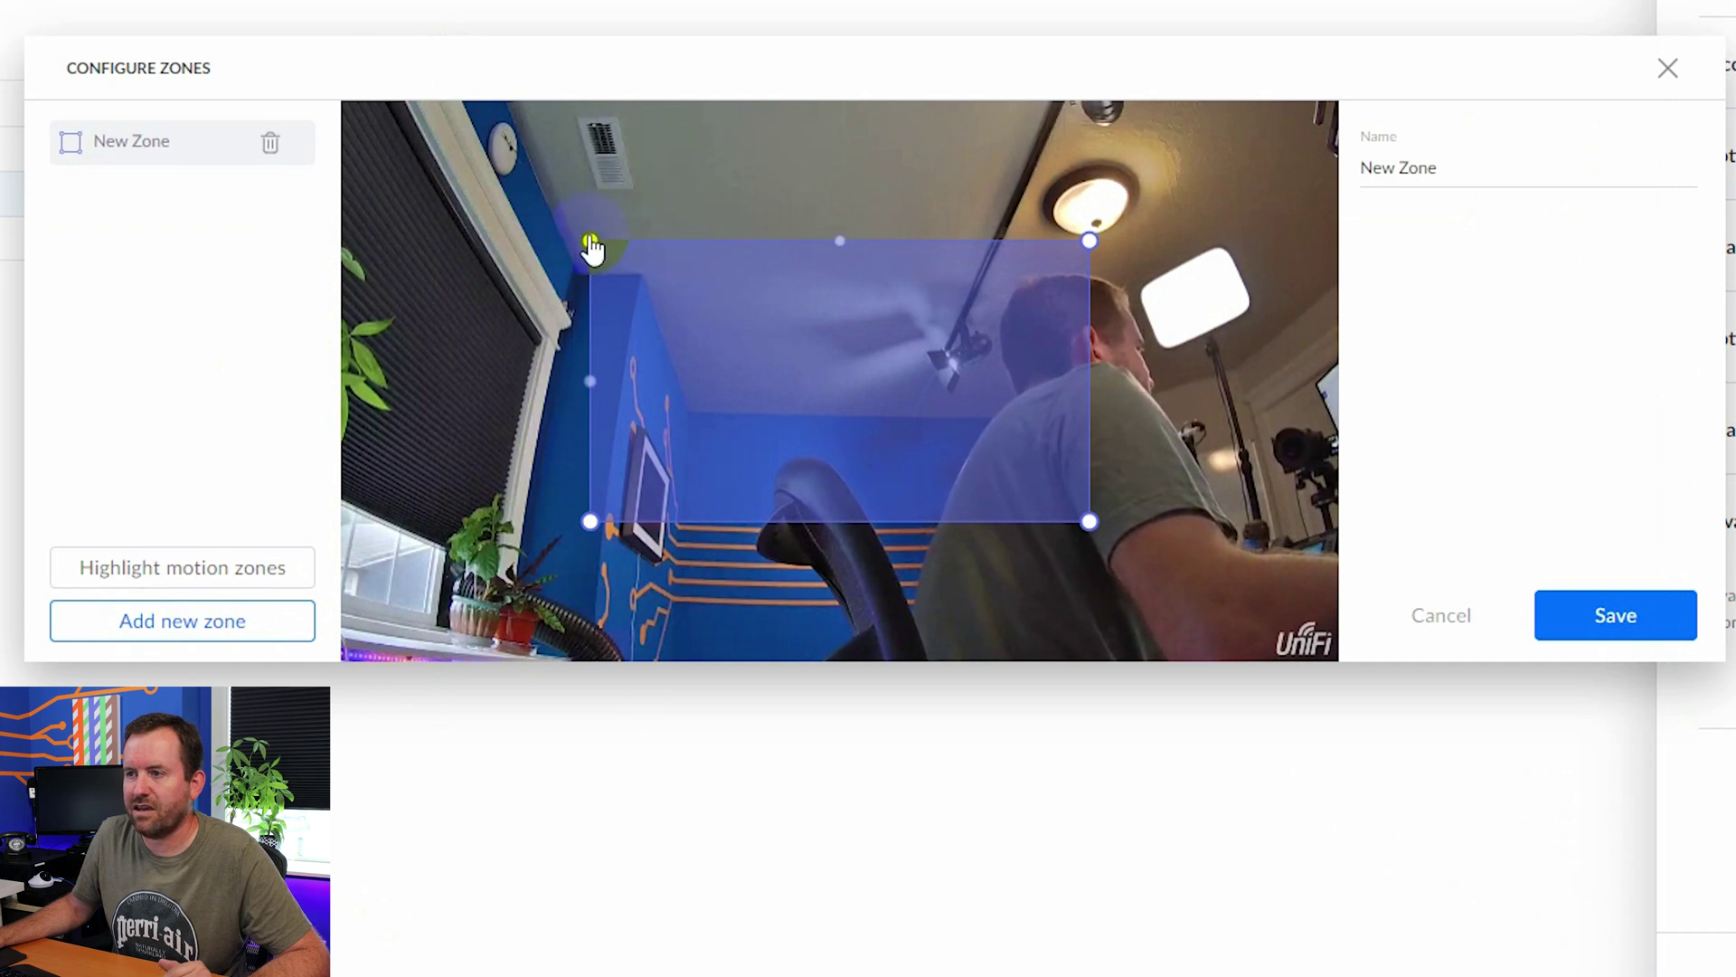
{"action": "left_click_drag", "start_coordinate": [589, 240], "coordinate": [344, 104]}
{"action": "left_click_drag", "start_coordinate": [599, 633], "coordinate": [302, 666]}
{"action": "left_click_drag", "start_coordinate": [1089, 521], "coordinate": [586, 659]}
{"action": "left_click_drag", "start_coordinate": [1089, 240], "coordinate": [664, 104]}
{"action": "left_click", "coordinate": [1612, 614]}
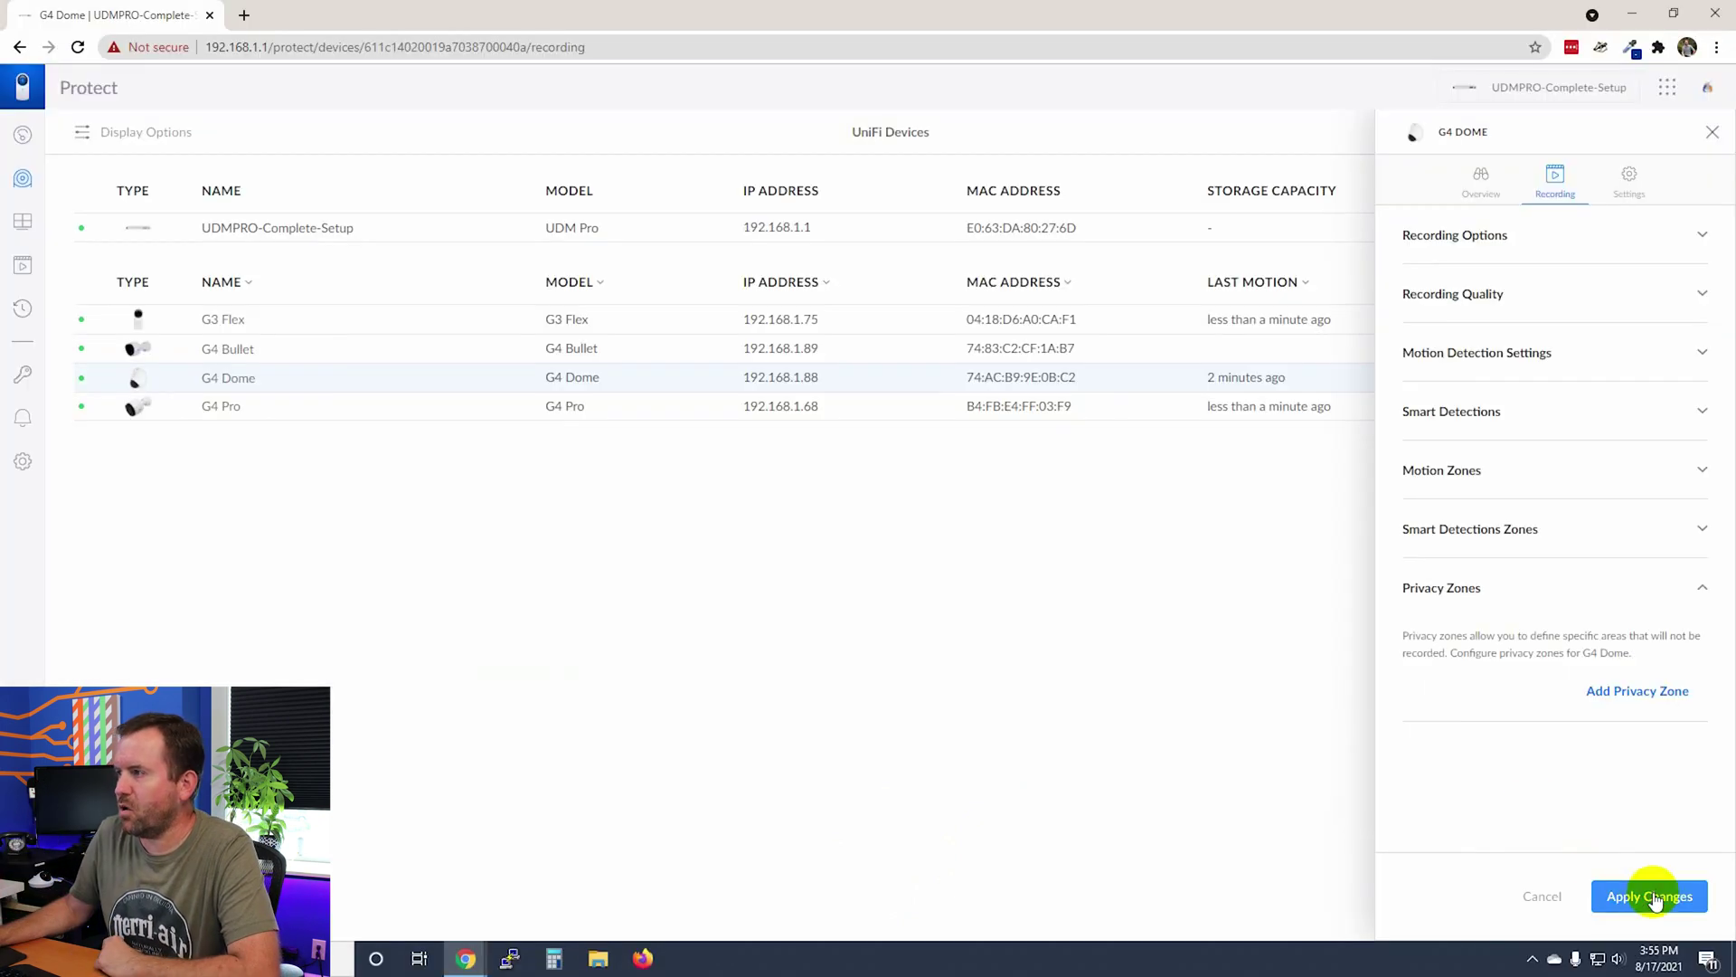
{"action": "left_click", "coordinate": [1653, 897]}
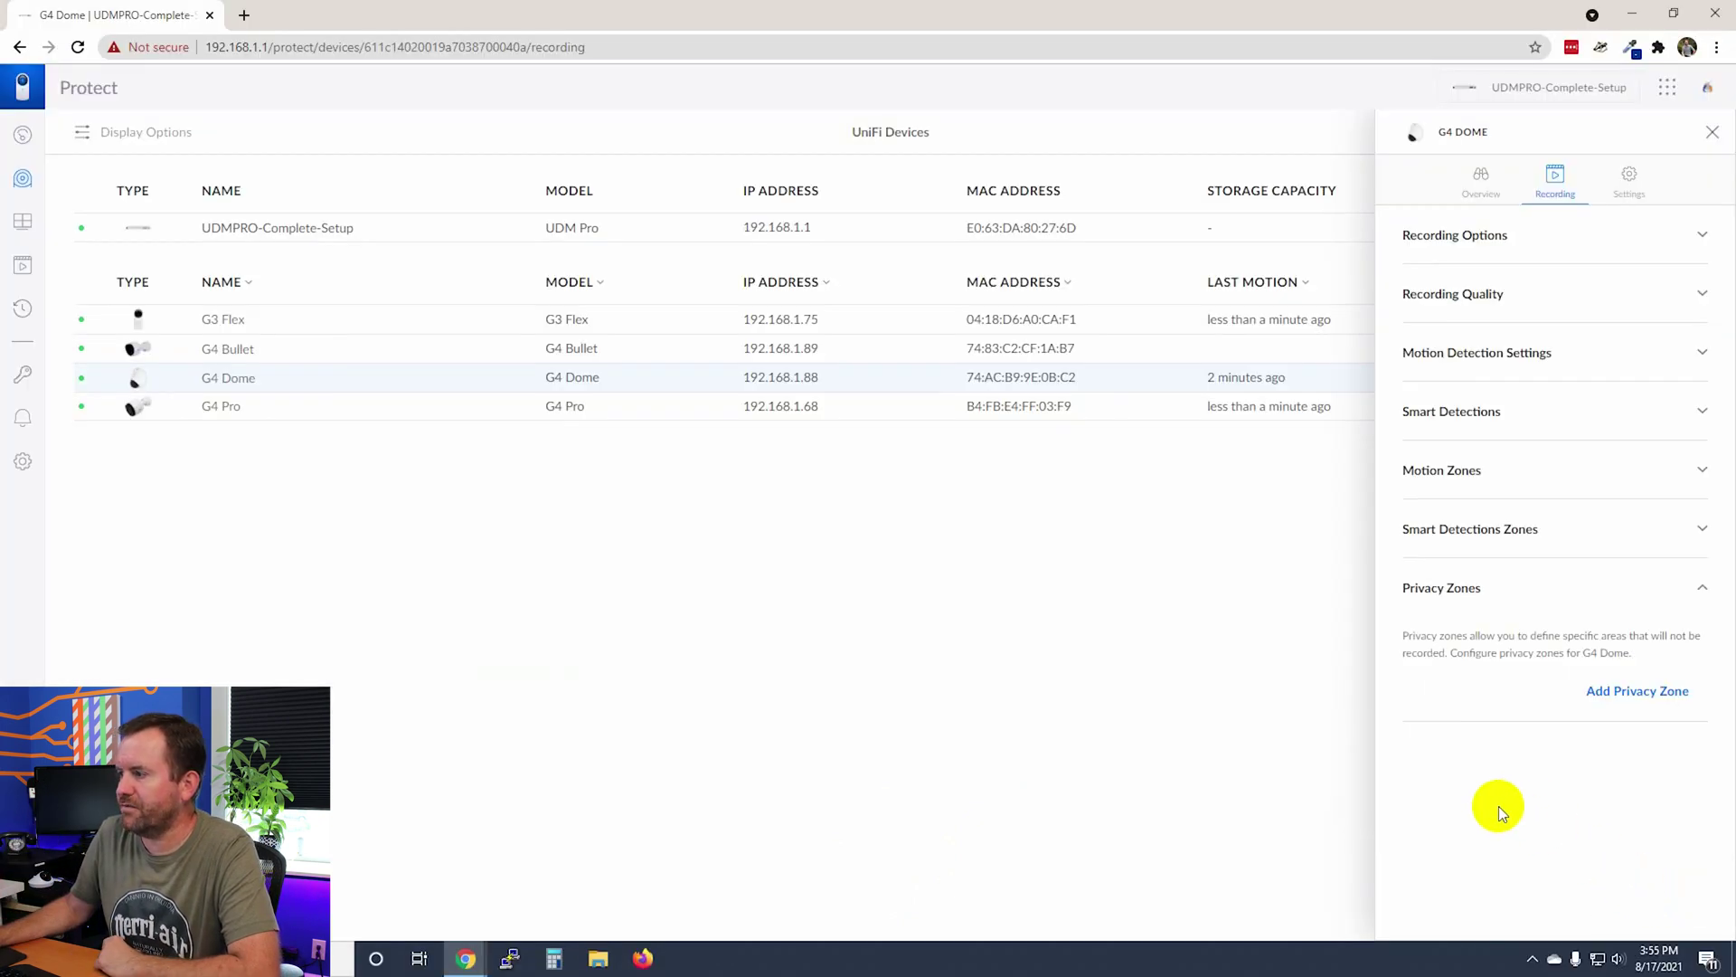
- In Settings, append 'Office' to the camera name so it reads G4 Dome Office
{"action": "left_click", "coordinate": [1629, 179]}
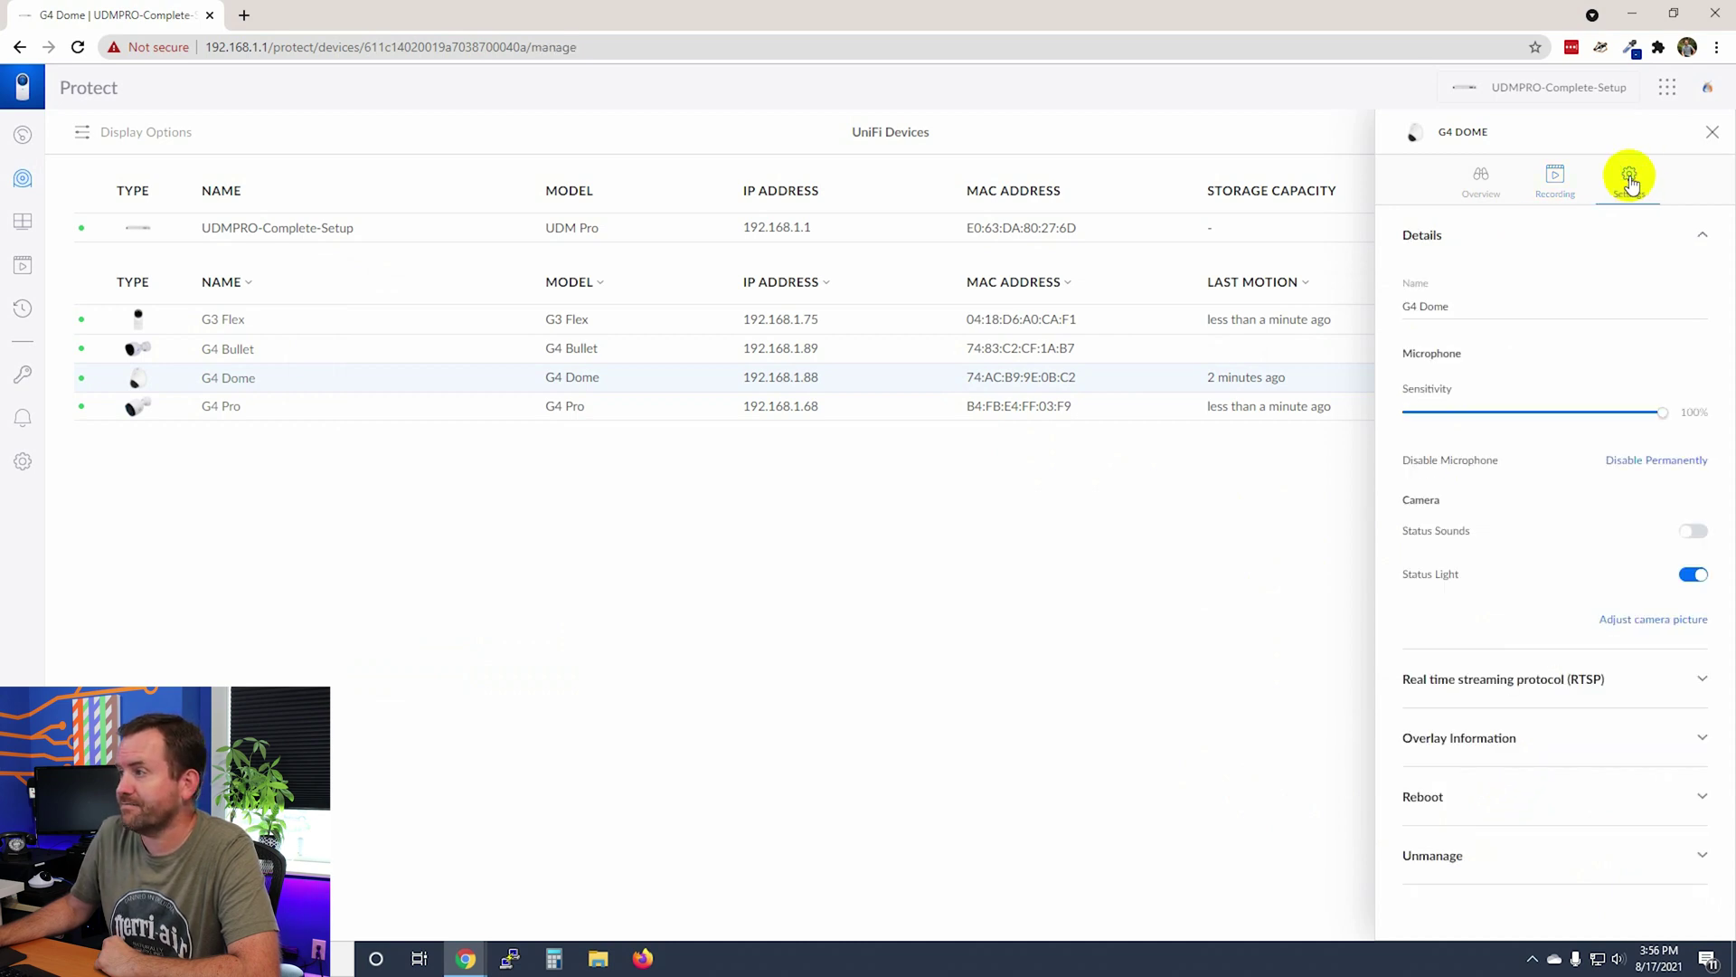
{"action": "left_click_drag", "start_coordinate": [1462, 311], "coordinate": [1383, 310]}
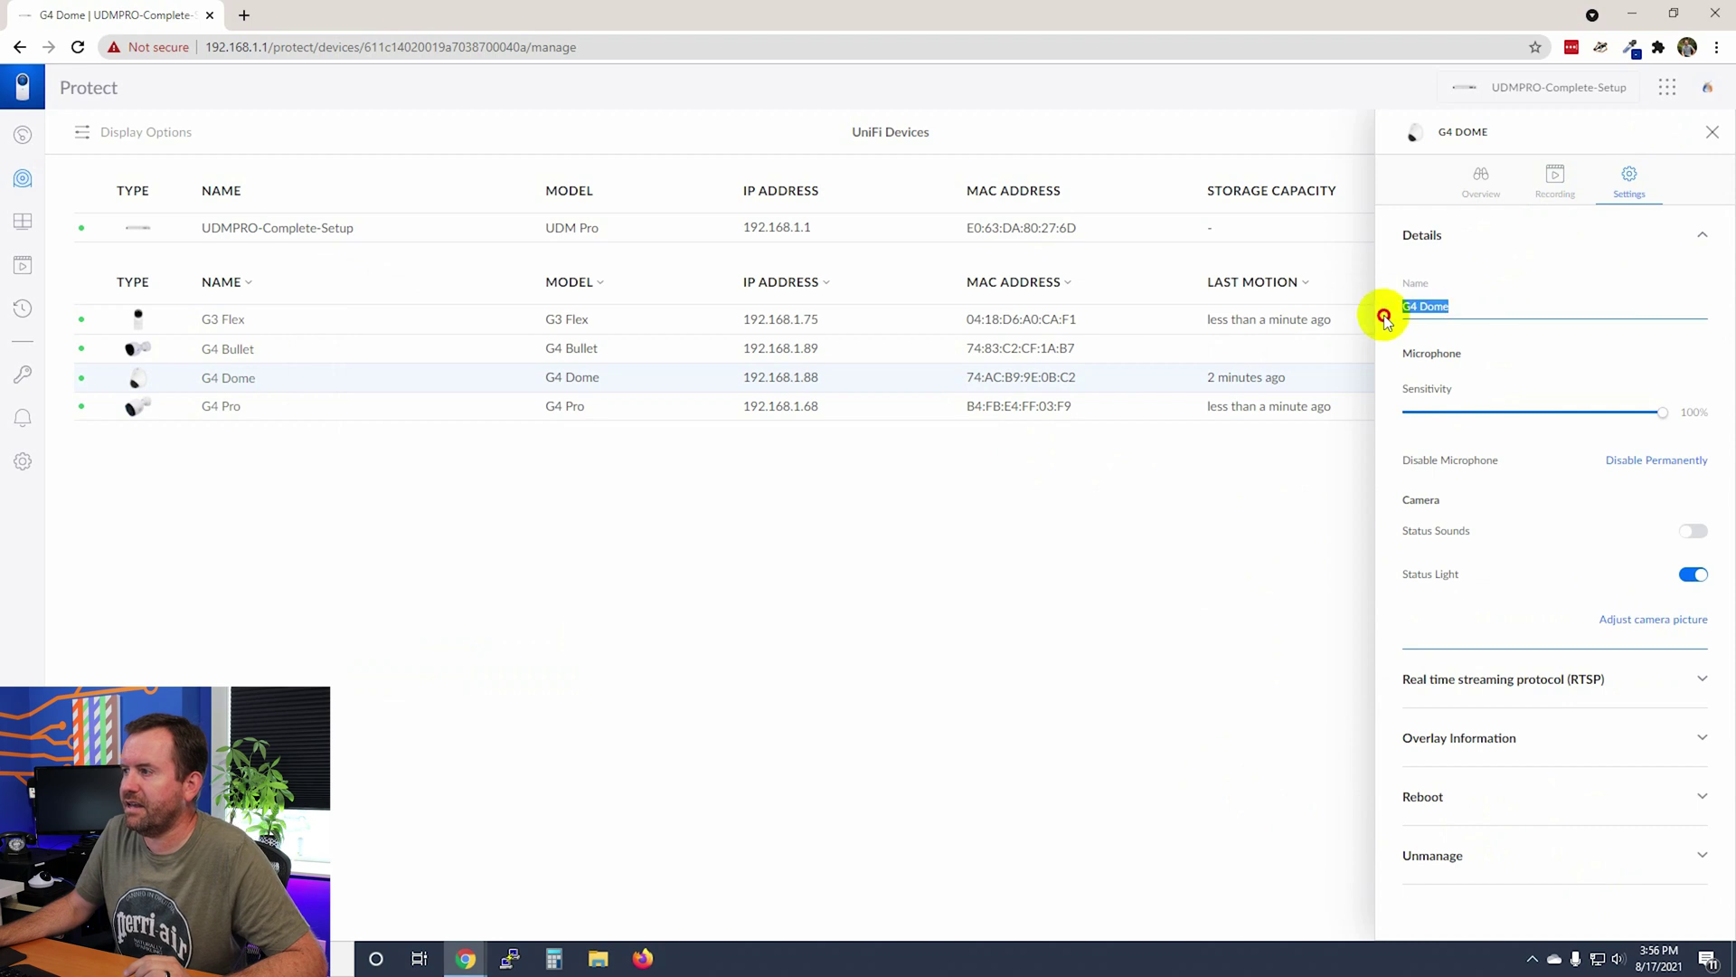
{"action": "left_click", "coordinate": [1558, 313]}
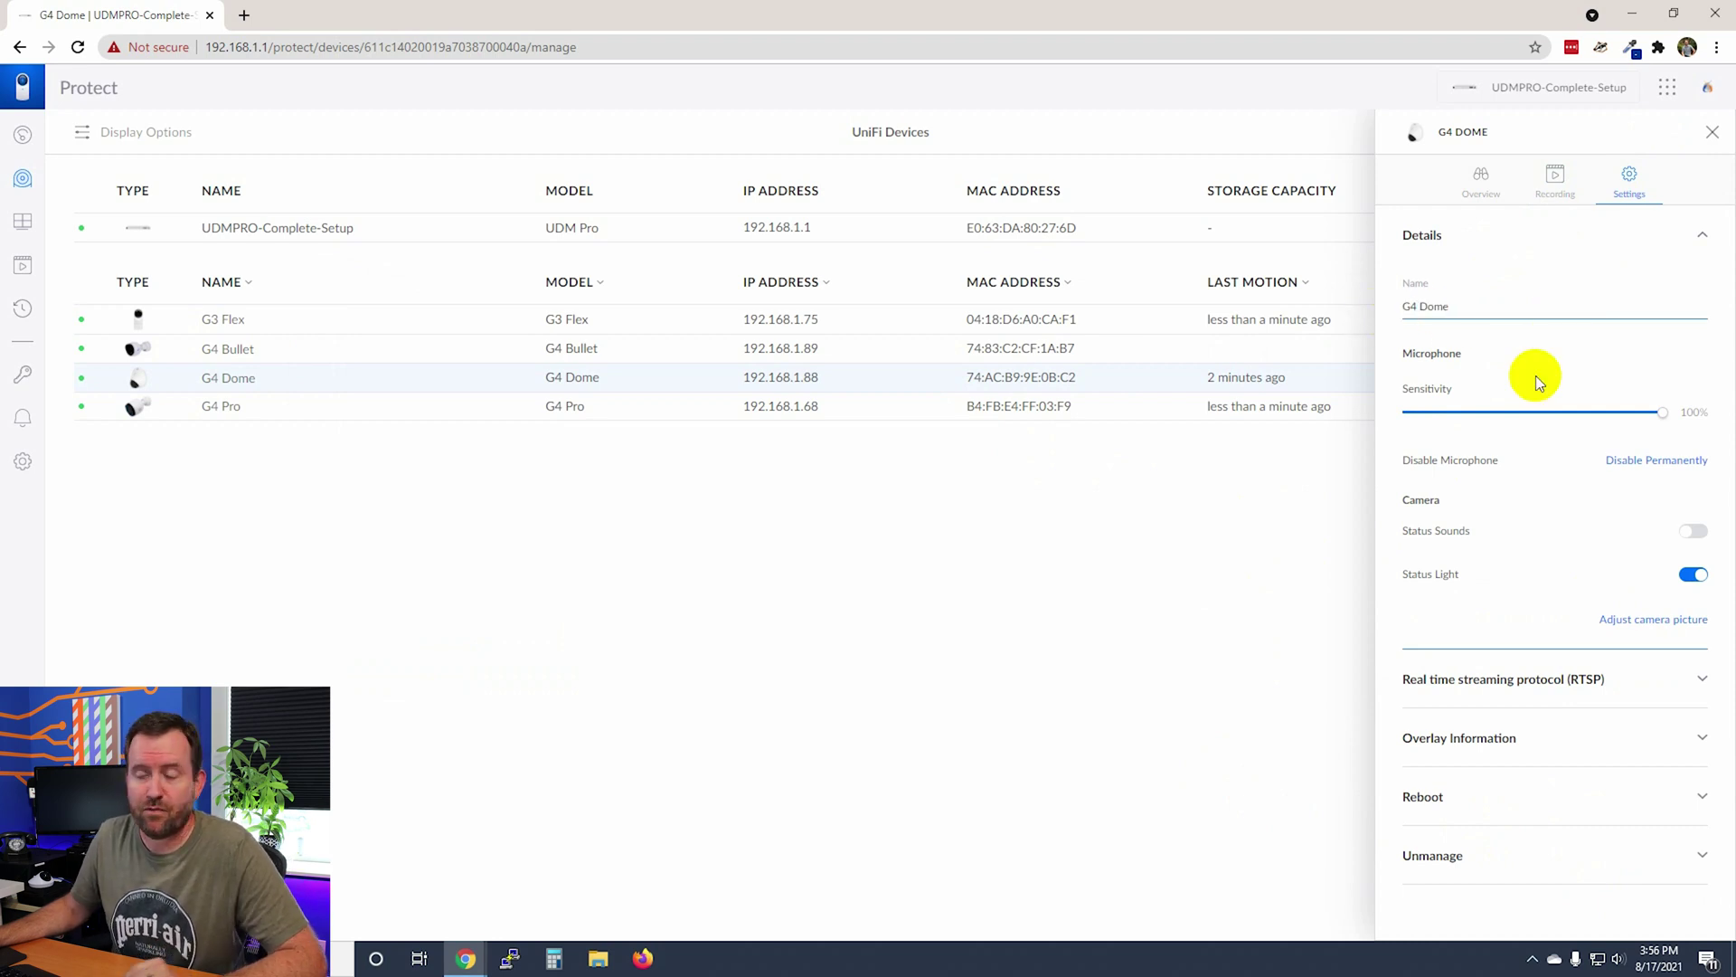
{"action": "type", "text": "Office"}
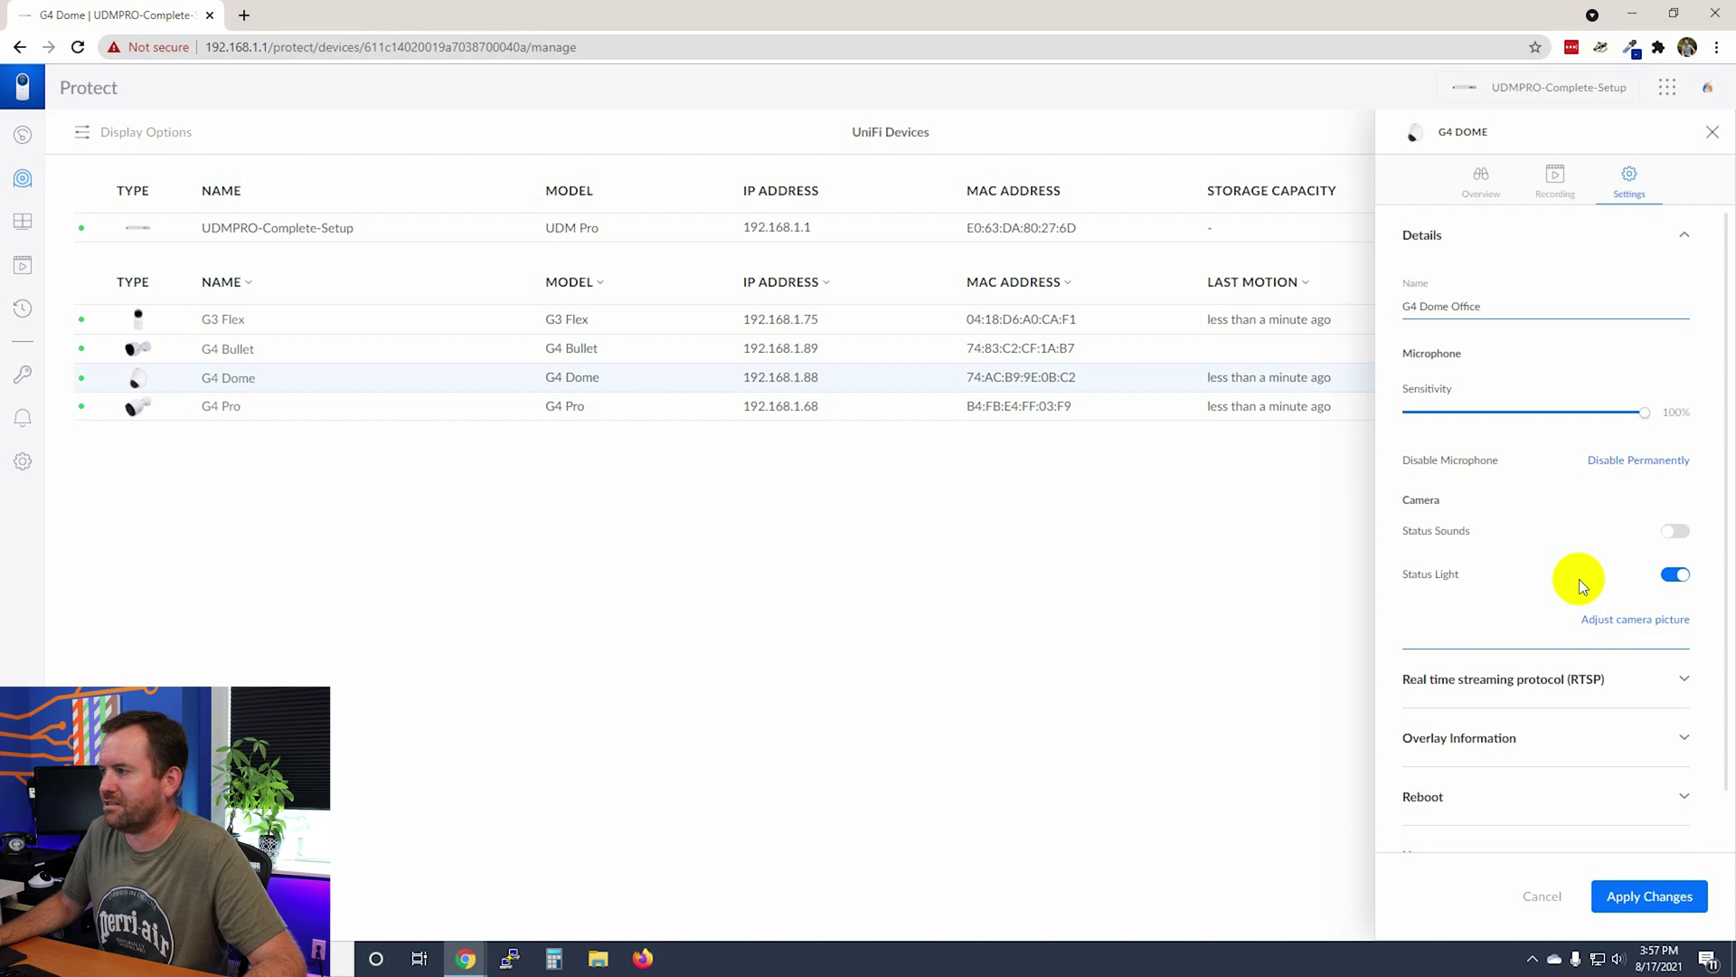
{"action": "left_click", "coordinate": [1488, 678]}
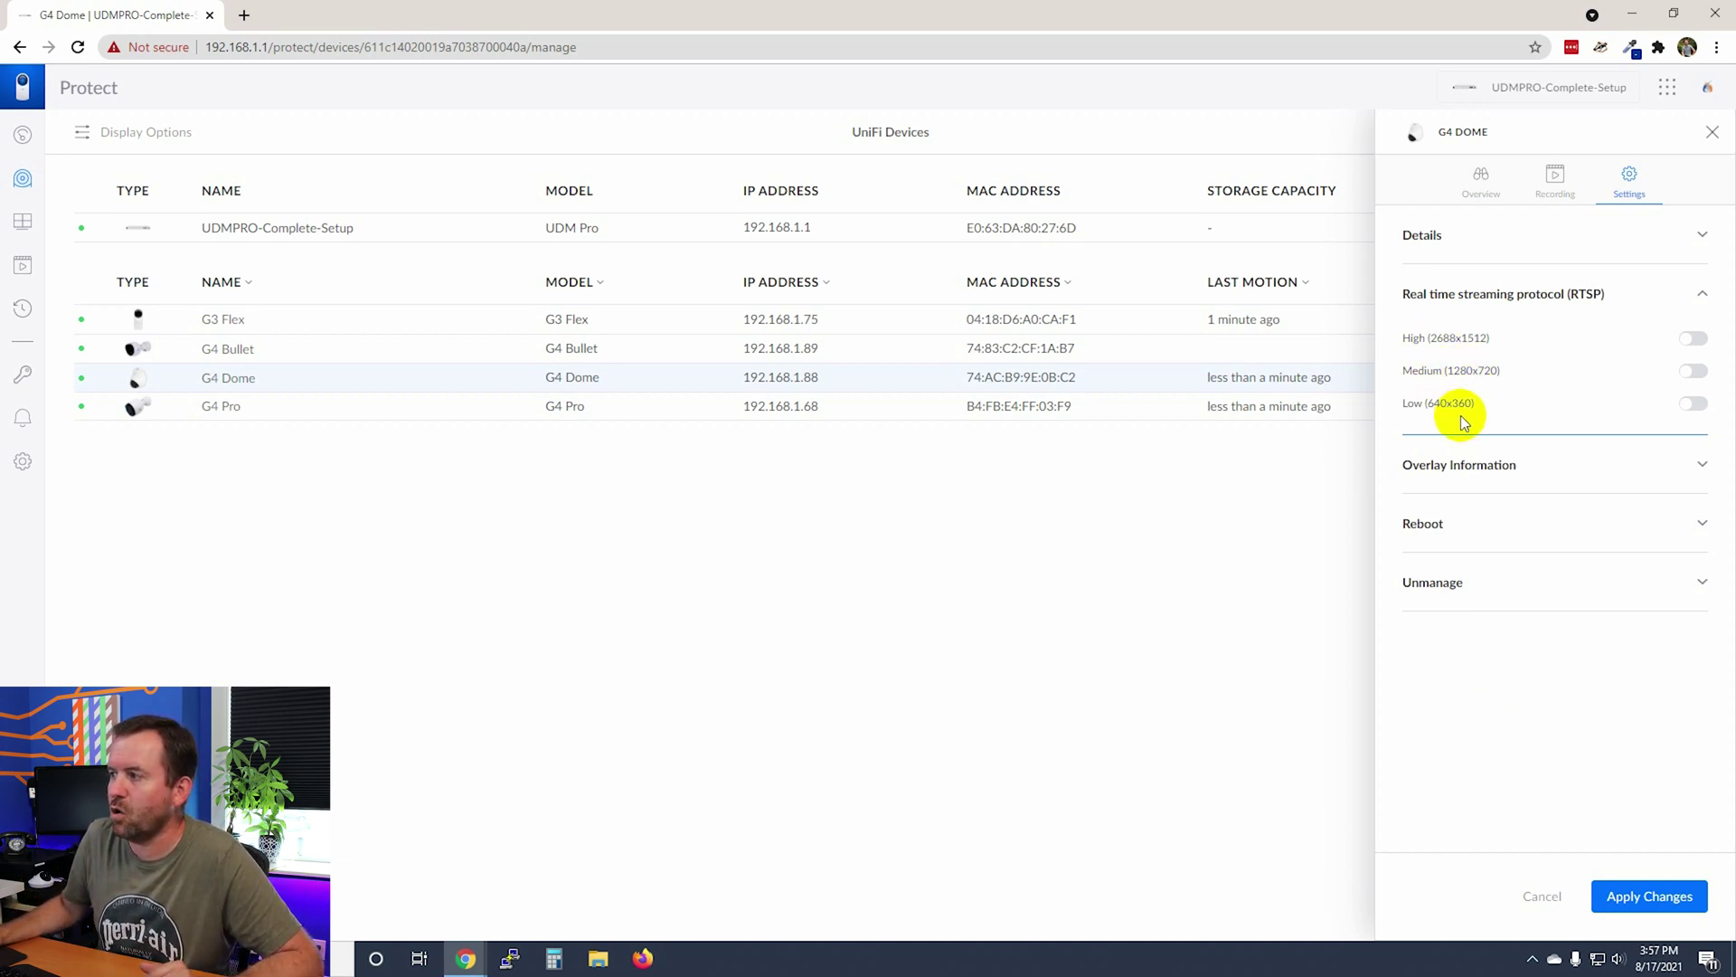
- Enable the Medium (1280x720) RTSP stream and copy its unsecure URL
{"action": "left_click", "coordinate": [1691, 371]}
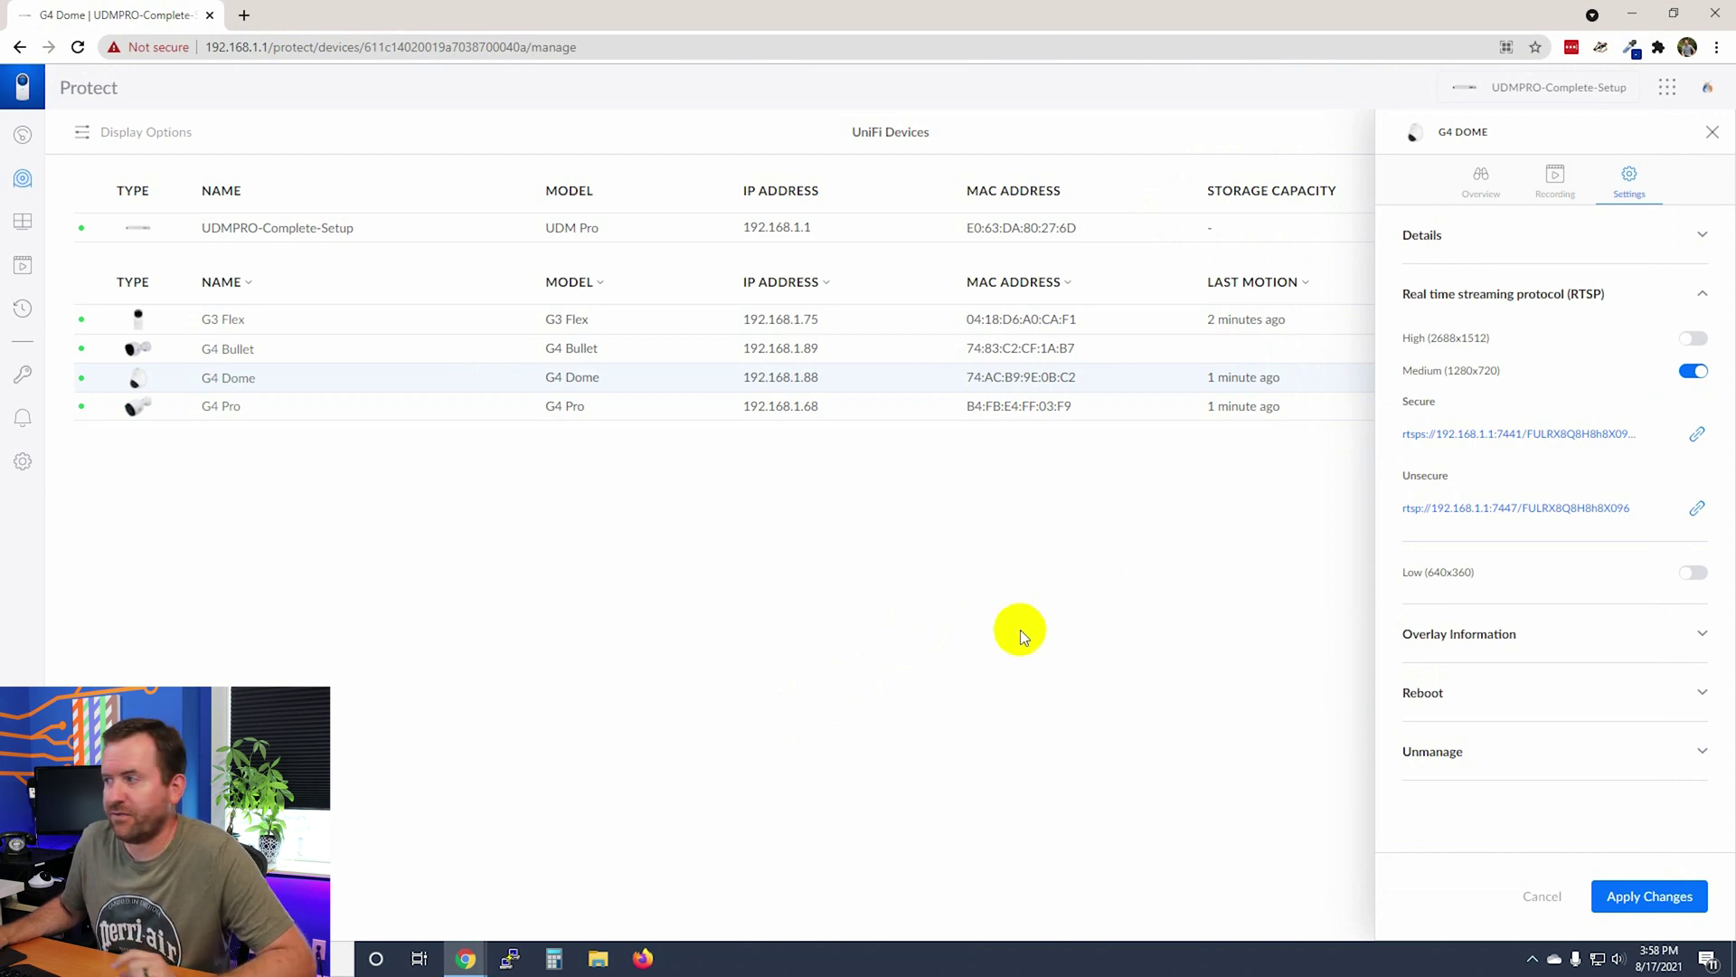
{"action": "left_click", "coordinate": [1698, 512]}
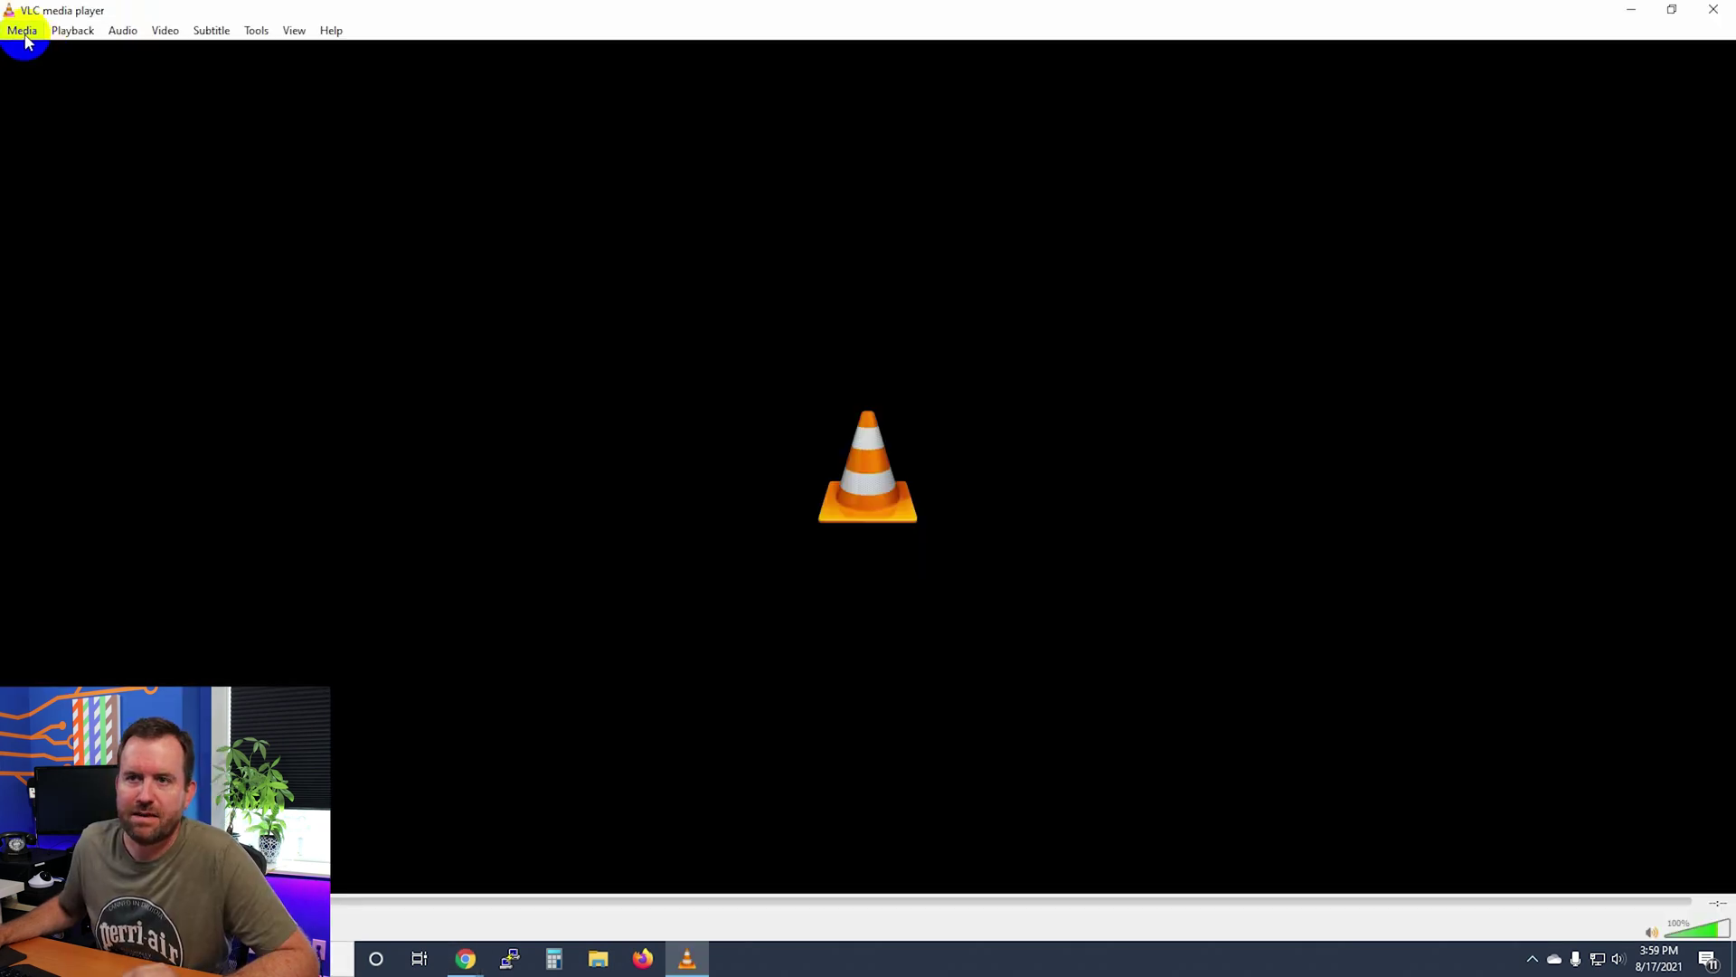
{"action": "left_click", "coordinate": [22, 30]}
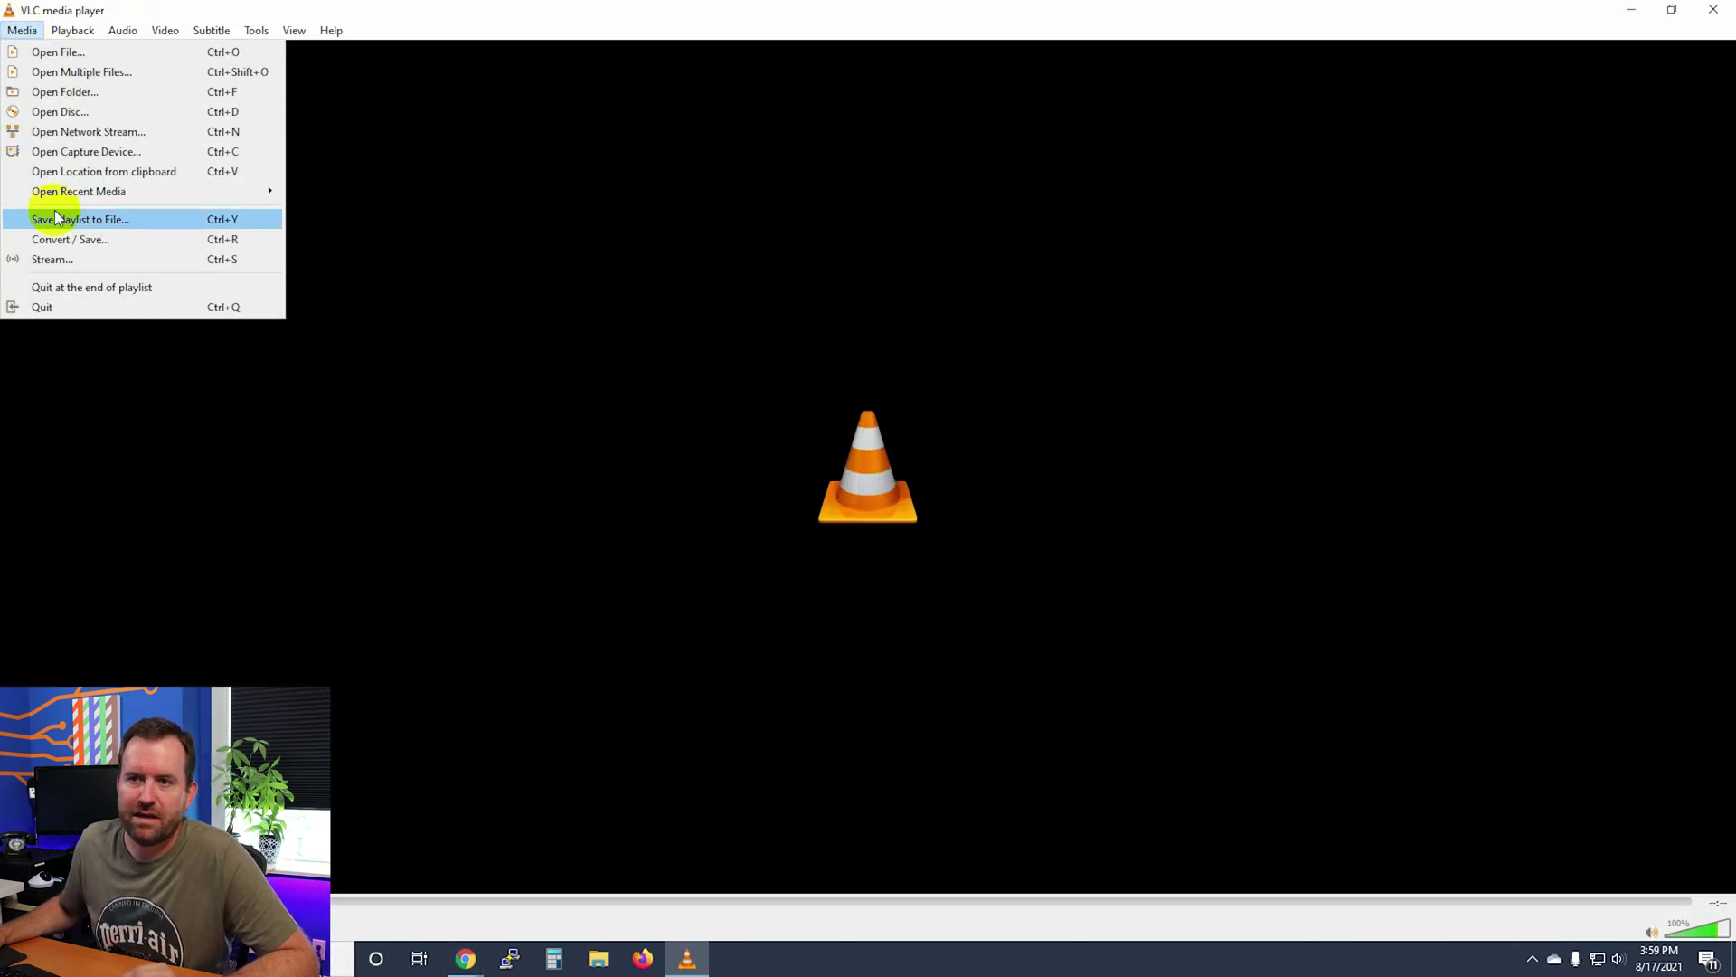
- Play the copied RTSP address as a network stream in VLC, then mute its audio
{"action": "left_click", "coordinate": [60, 260]}
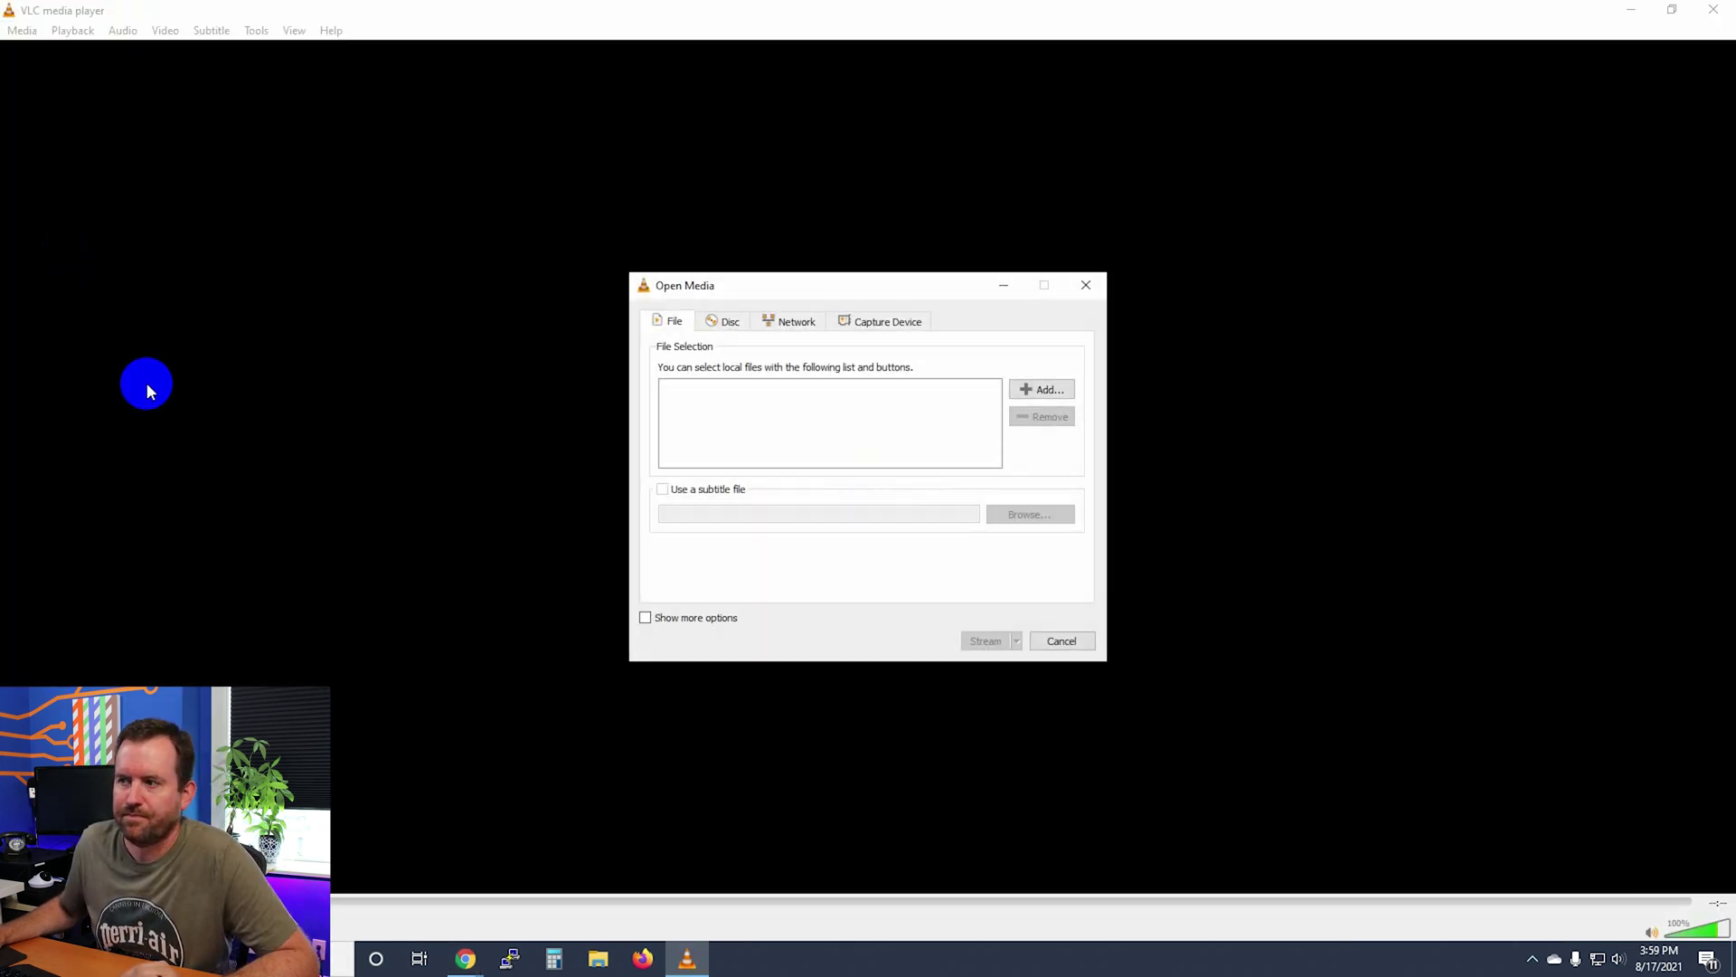
{"action": "left_click", "coordinate": [779, 322]}
{"action": "key", "text": "End"}
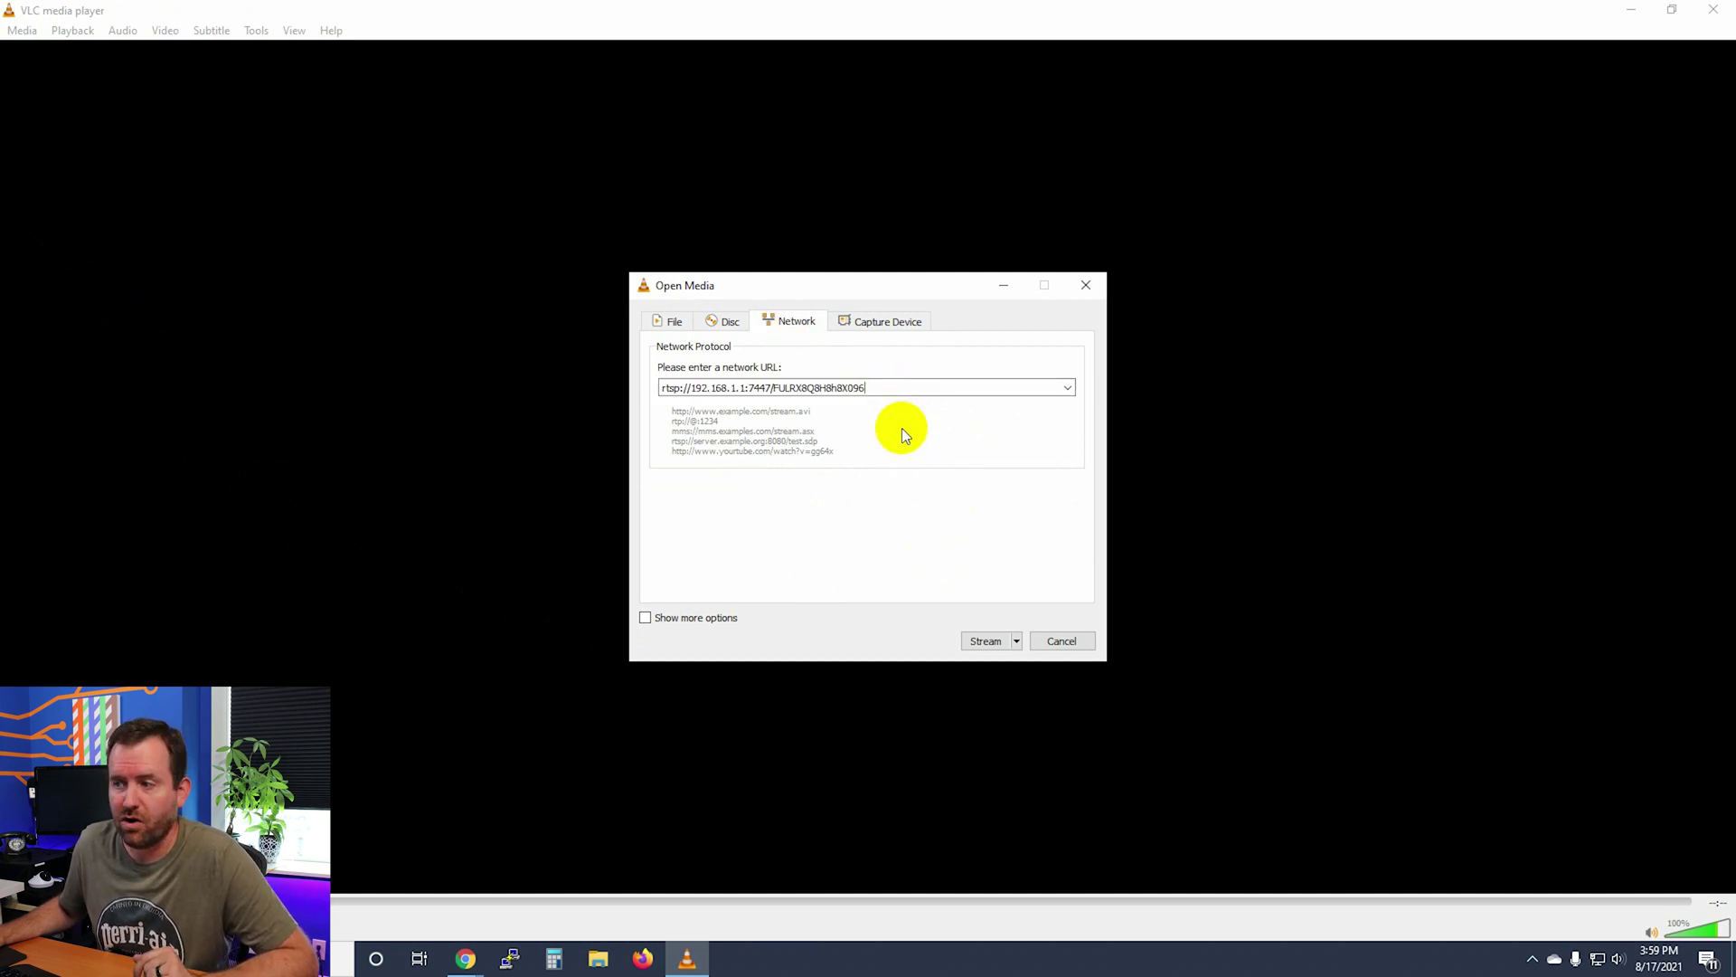
{"action": "left_click", "coordinate": [985, 640]}
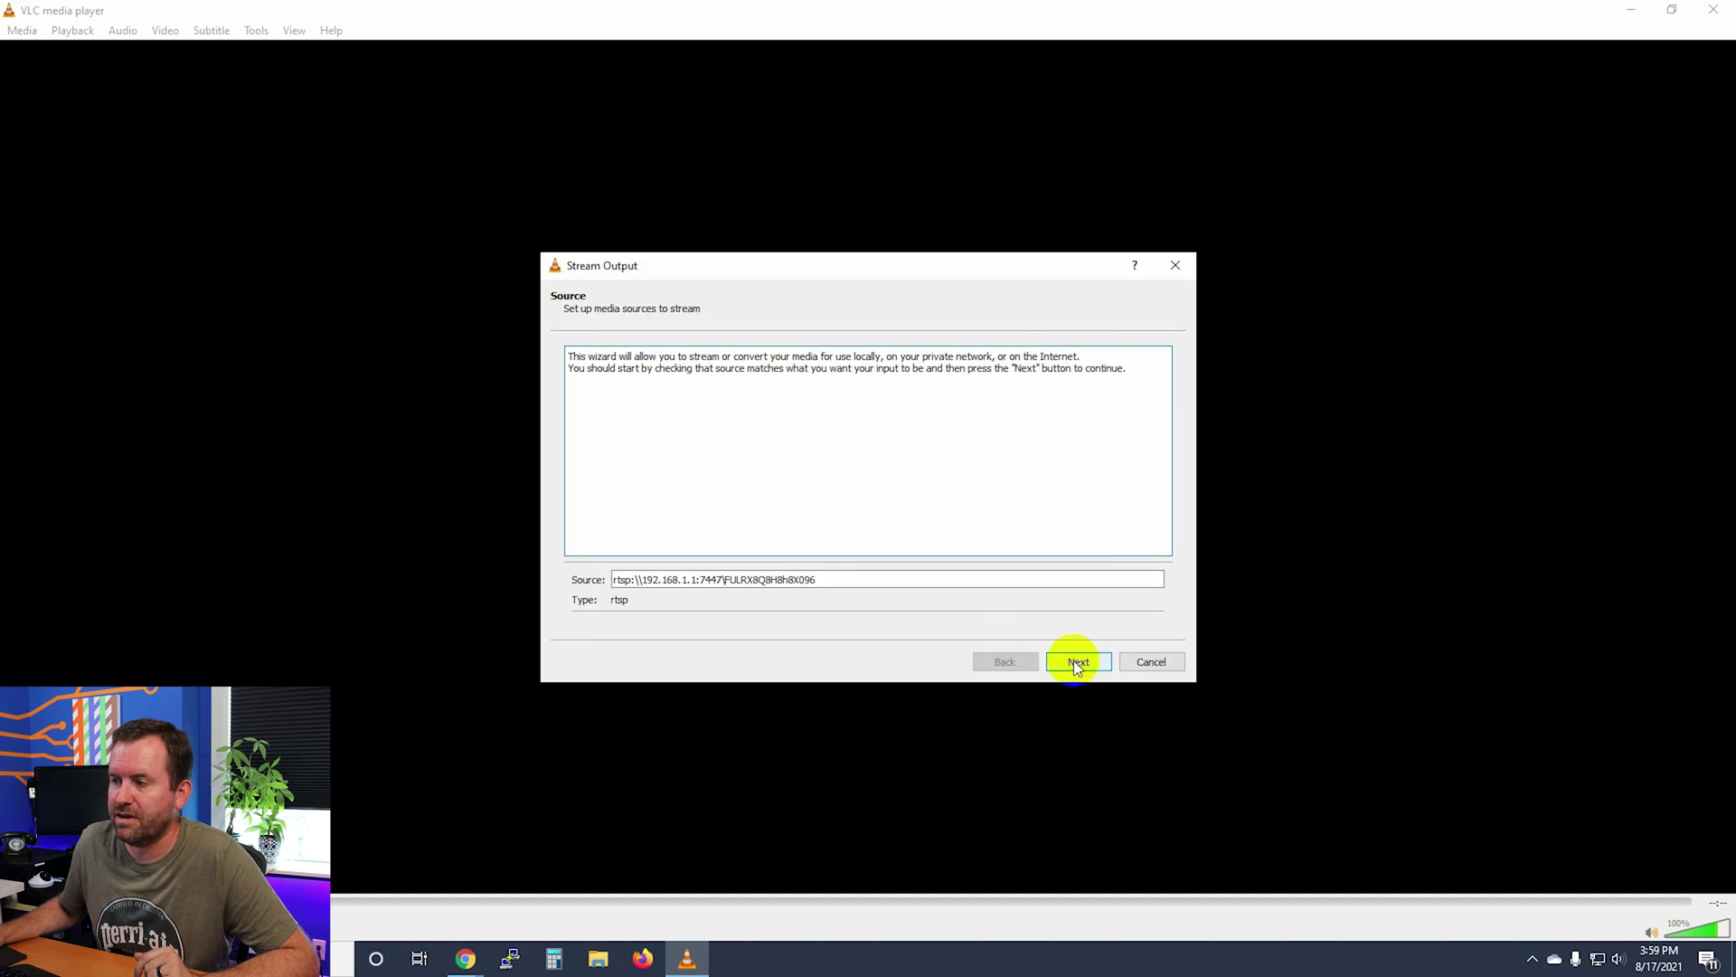
{"action": "left_click", "coordinate": [1076, 661]}
{"action": "left_click", "coordinate": [1076, 661]}
{"action": "left_click", "coordinate": [1075, 661]}
{"action": "left_click", "coordinate": [1074, 661]}
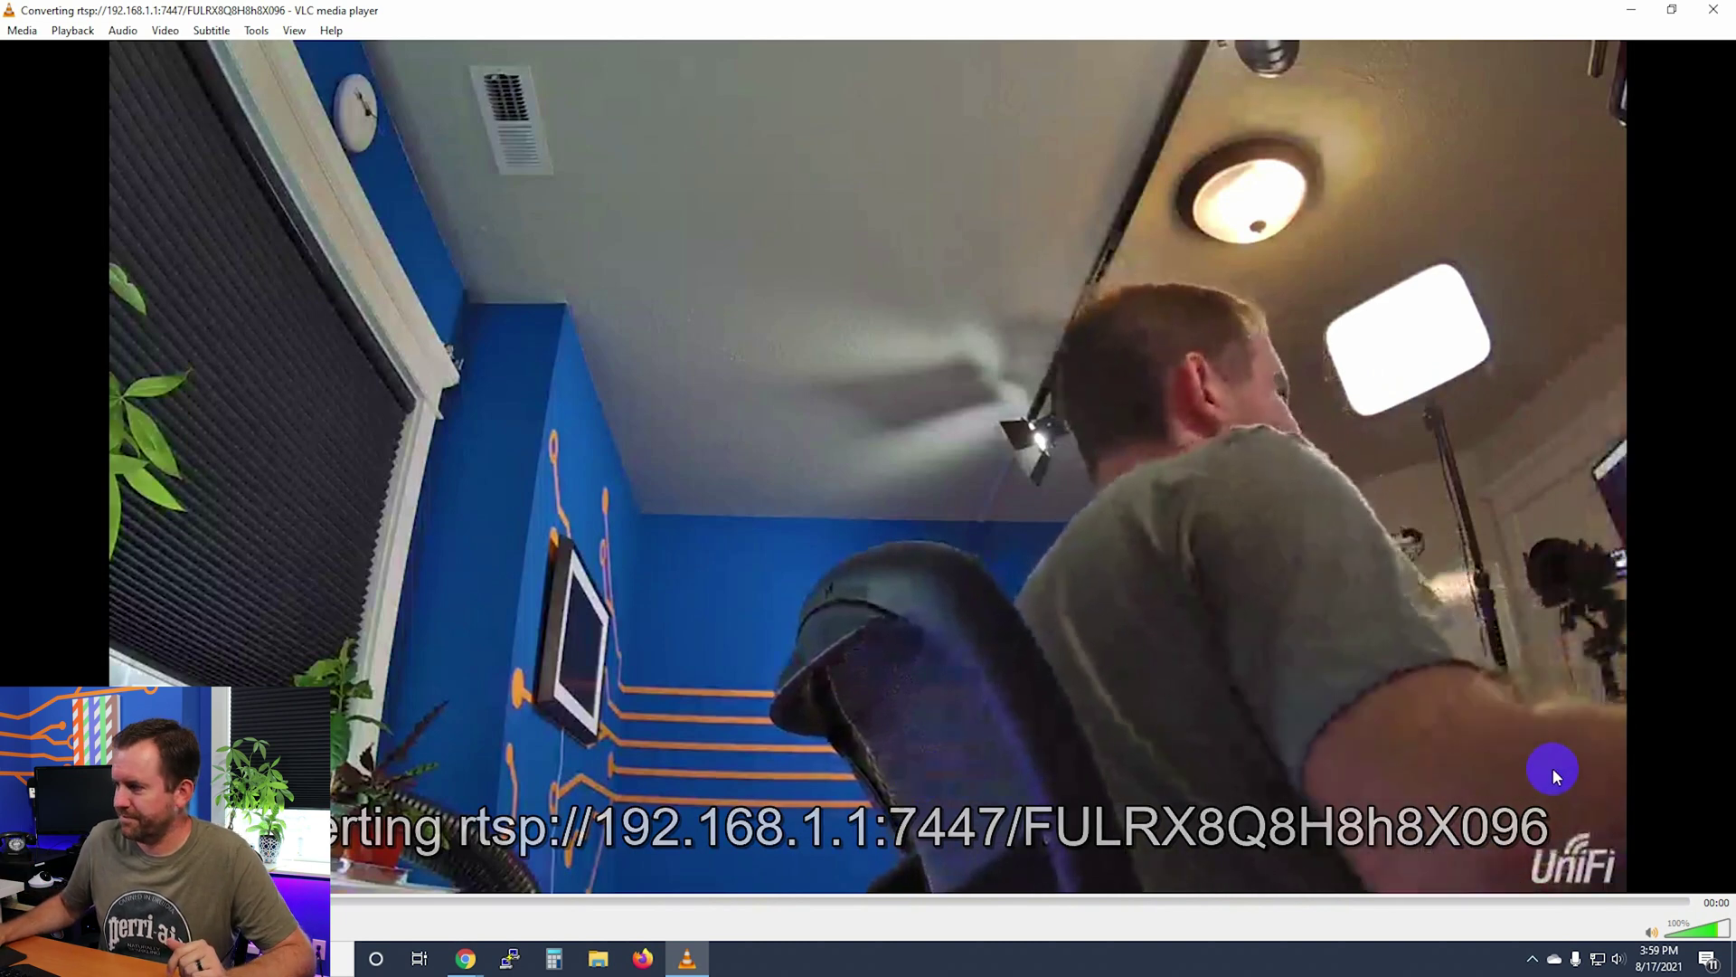
{"action": "left_click", "coordinate": [1653, 933]}
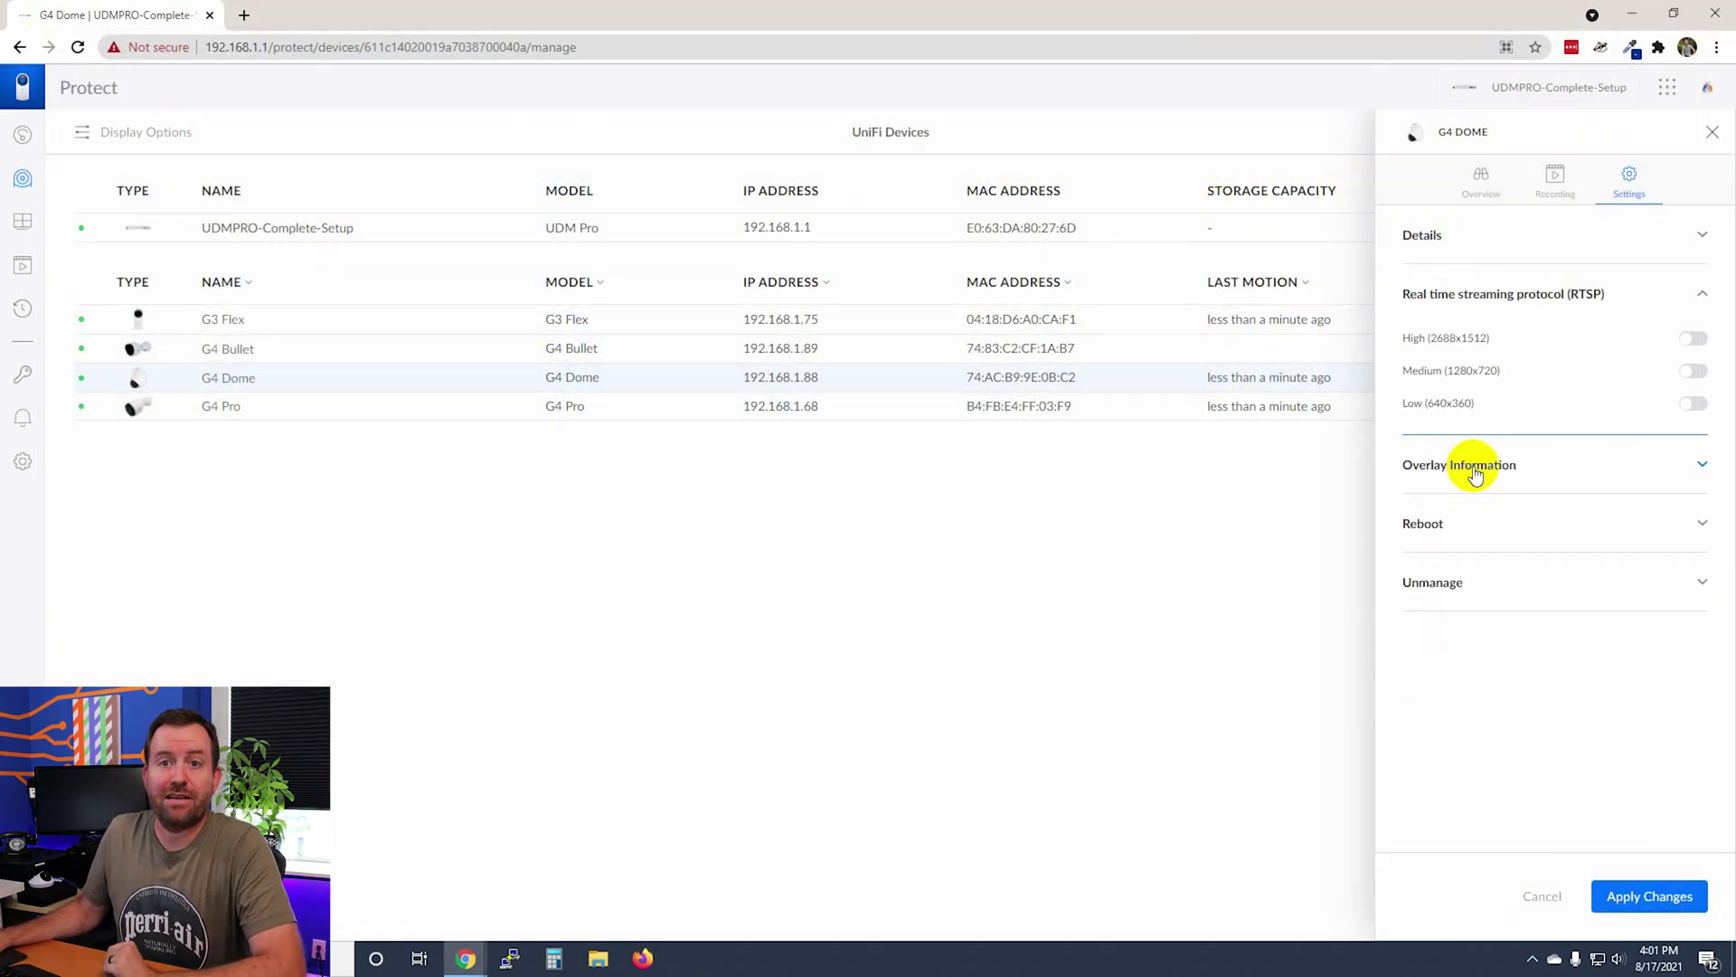
- Save the pending rename so the camera is listed as G4 Dome Office
{"action": "left_click", "coordinate": [1474, 466]}
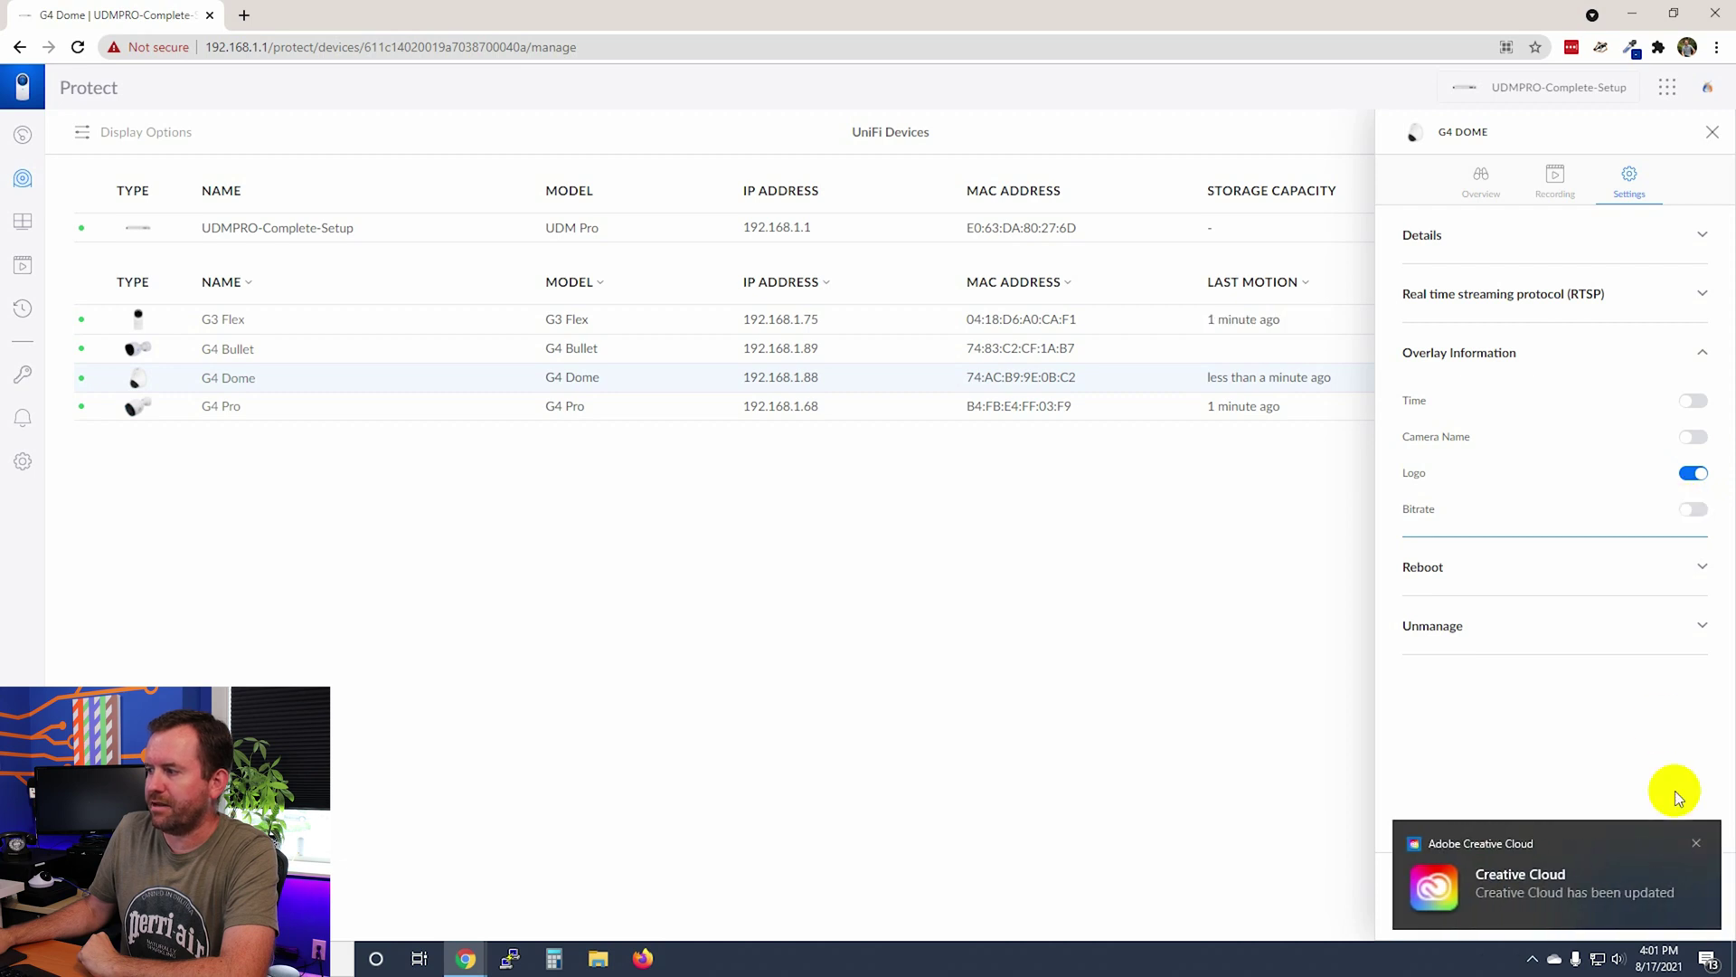
{"action": "left_click", "coordinate": [1480, 179]}
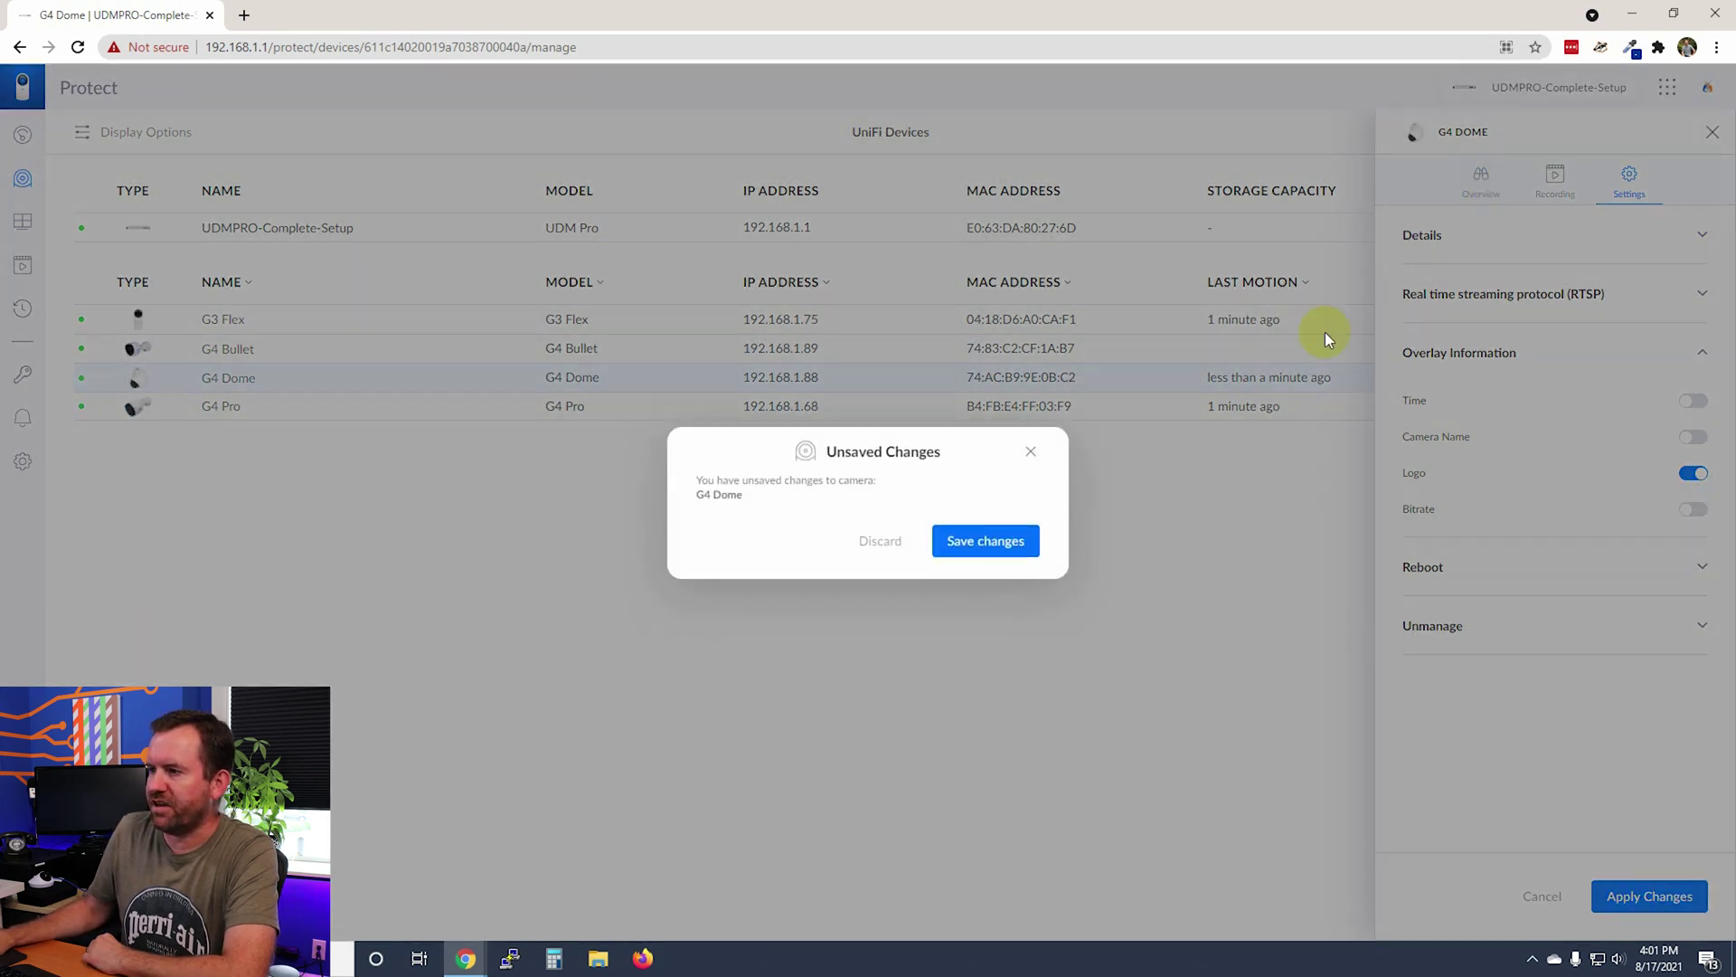
{"action": "left_click", "coordinate": [949, 543]}
- Open the camera's live view, move it to the top-left and enlarge the player
{"action": "left_click", "coordinate": [1556, 319]}
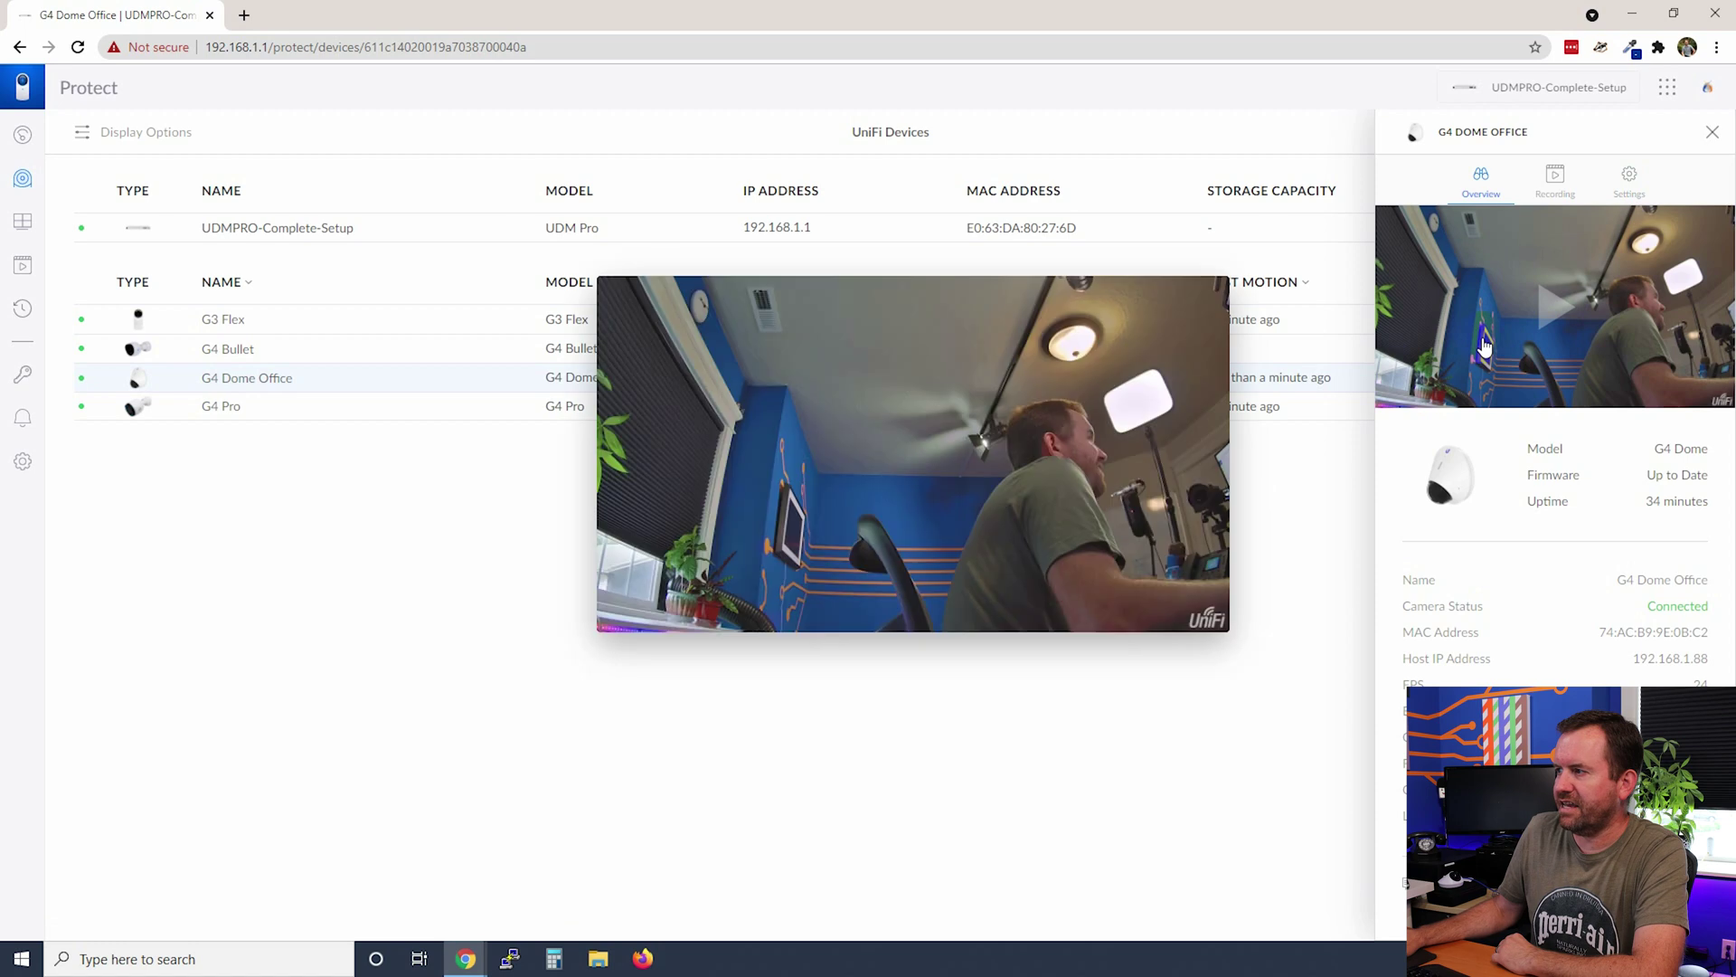
{"action": "left_click_drag", "start_coordinate": [953, 290], "coordinate": [355, 179]}
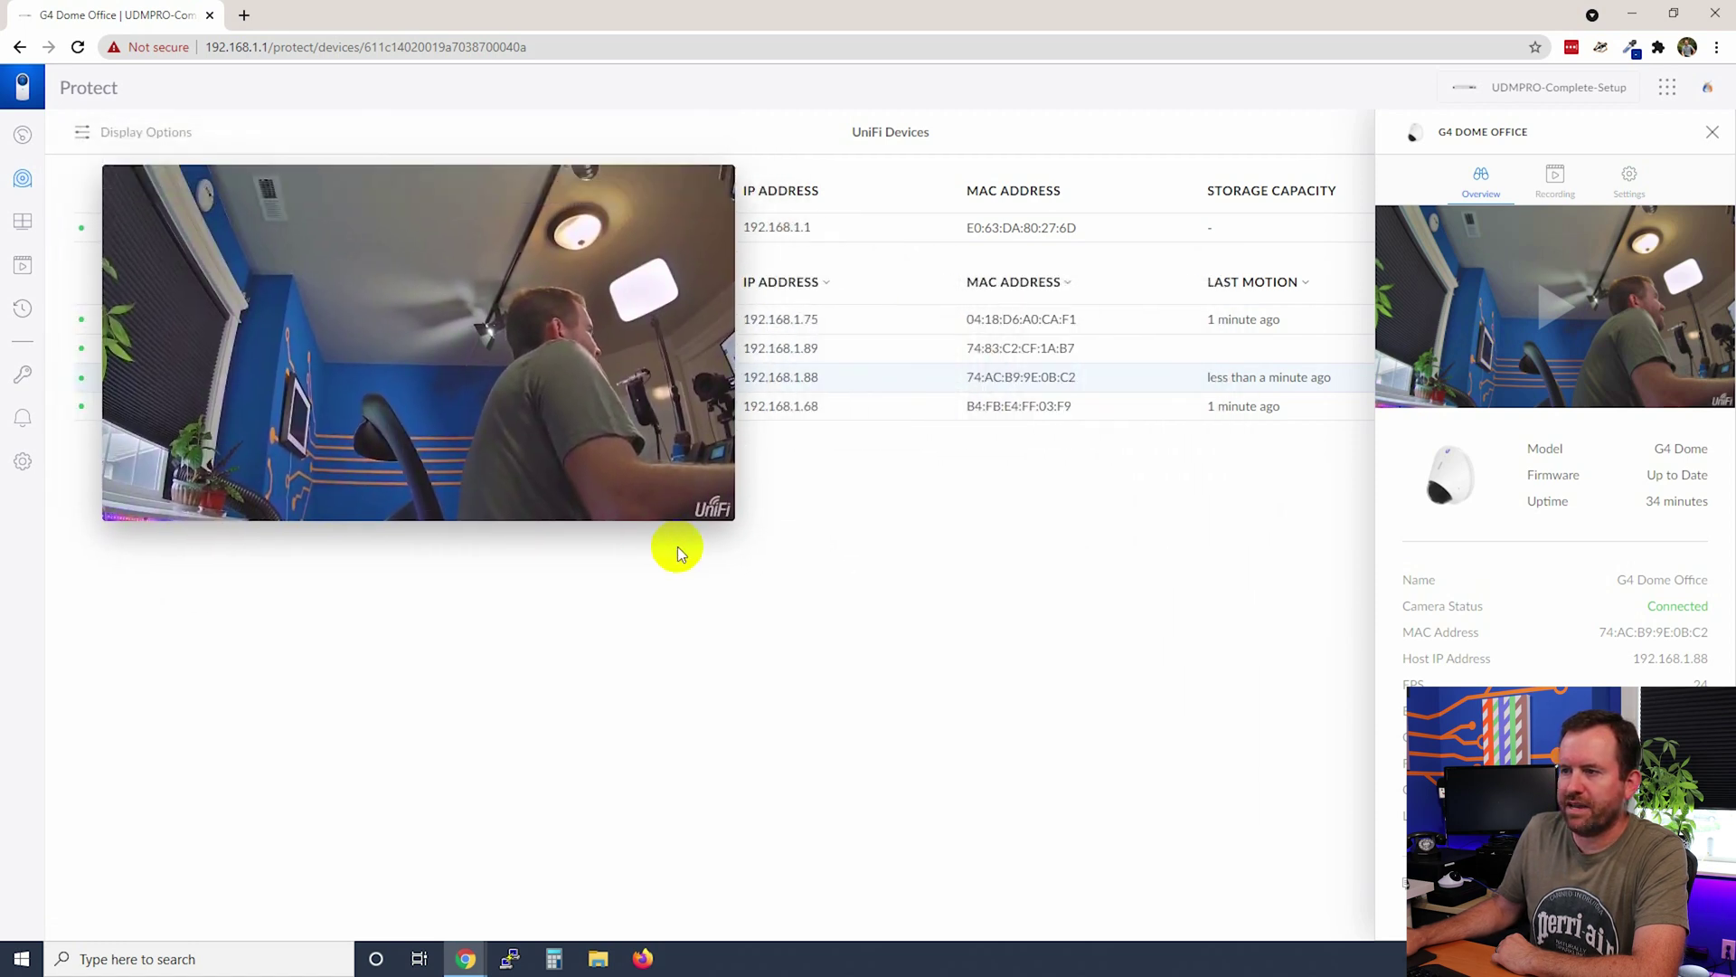
{"action": "left_click_drag", "start_coordinate": [728, 518], "coordinate": [1189, 826]}
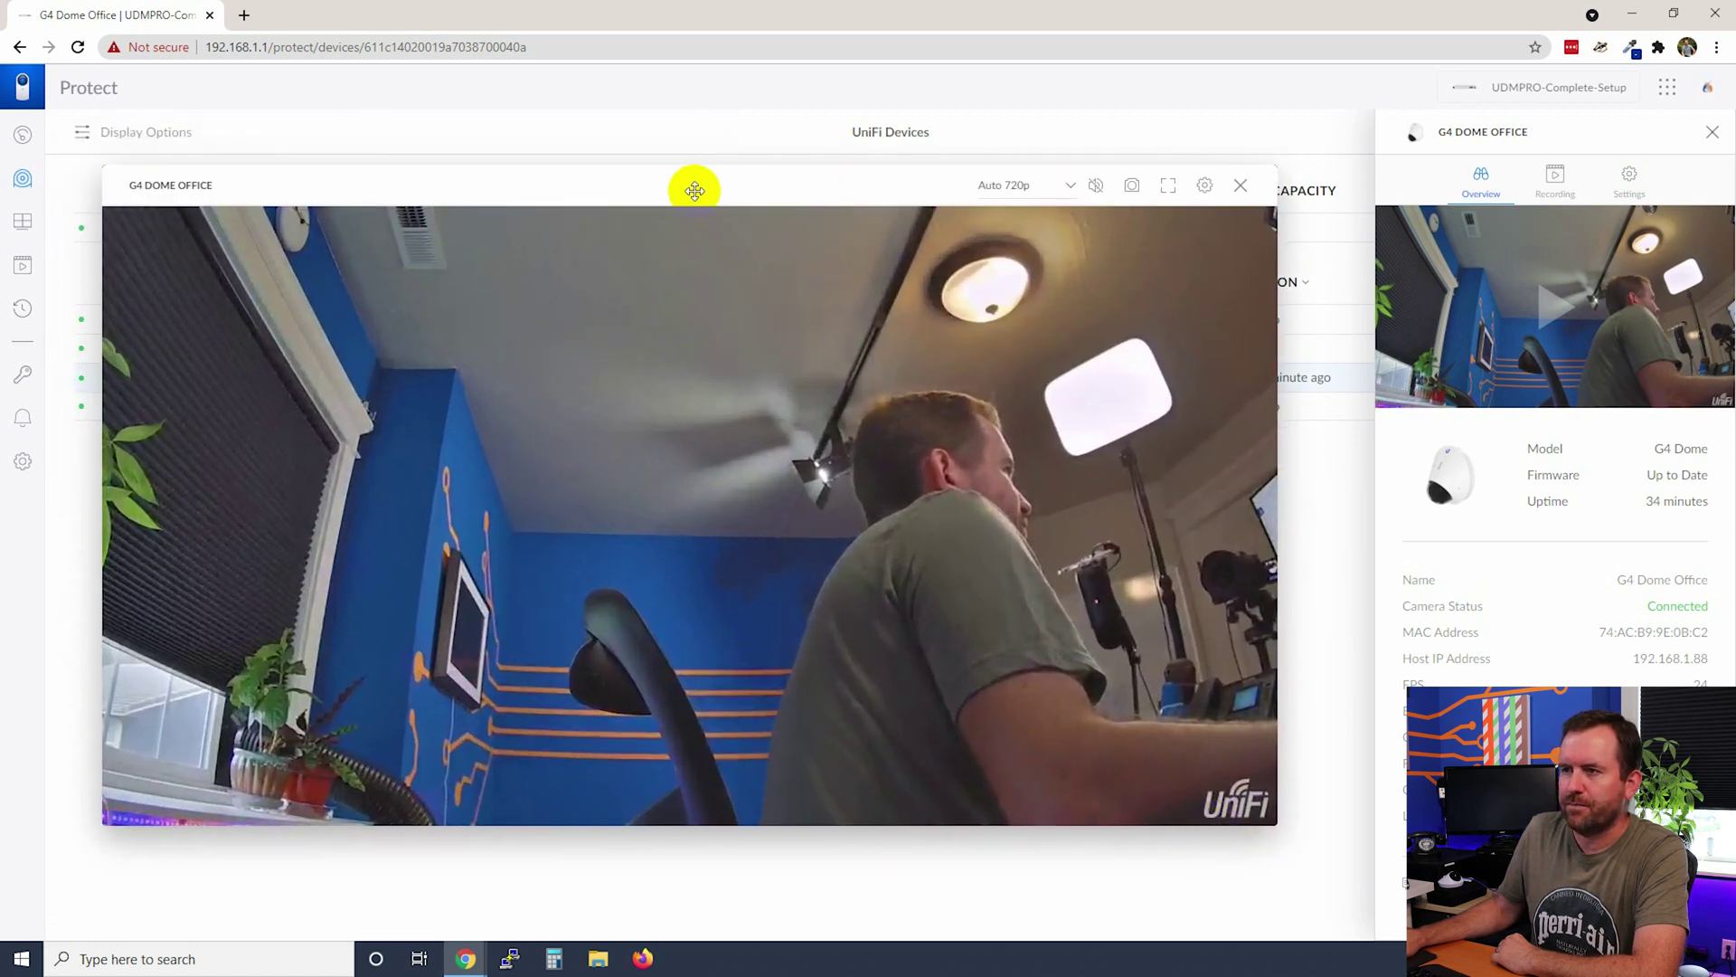
{"action": "left_click_drag", "start_coordinate": [690, 182], "coordinate": [651, 155]}
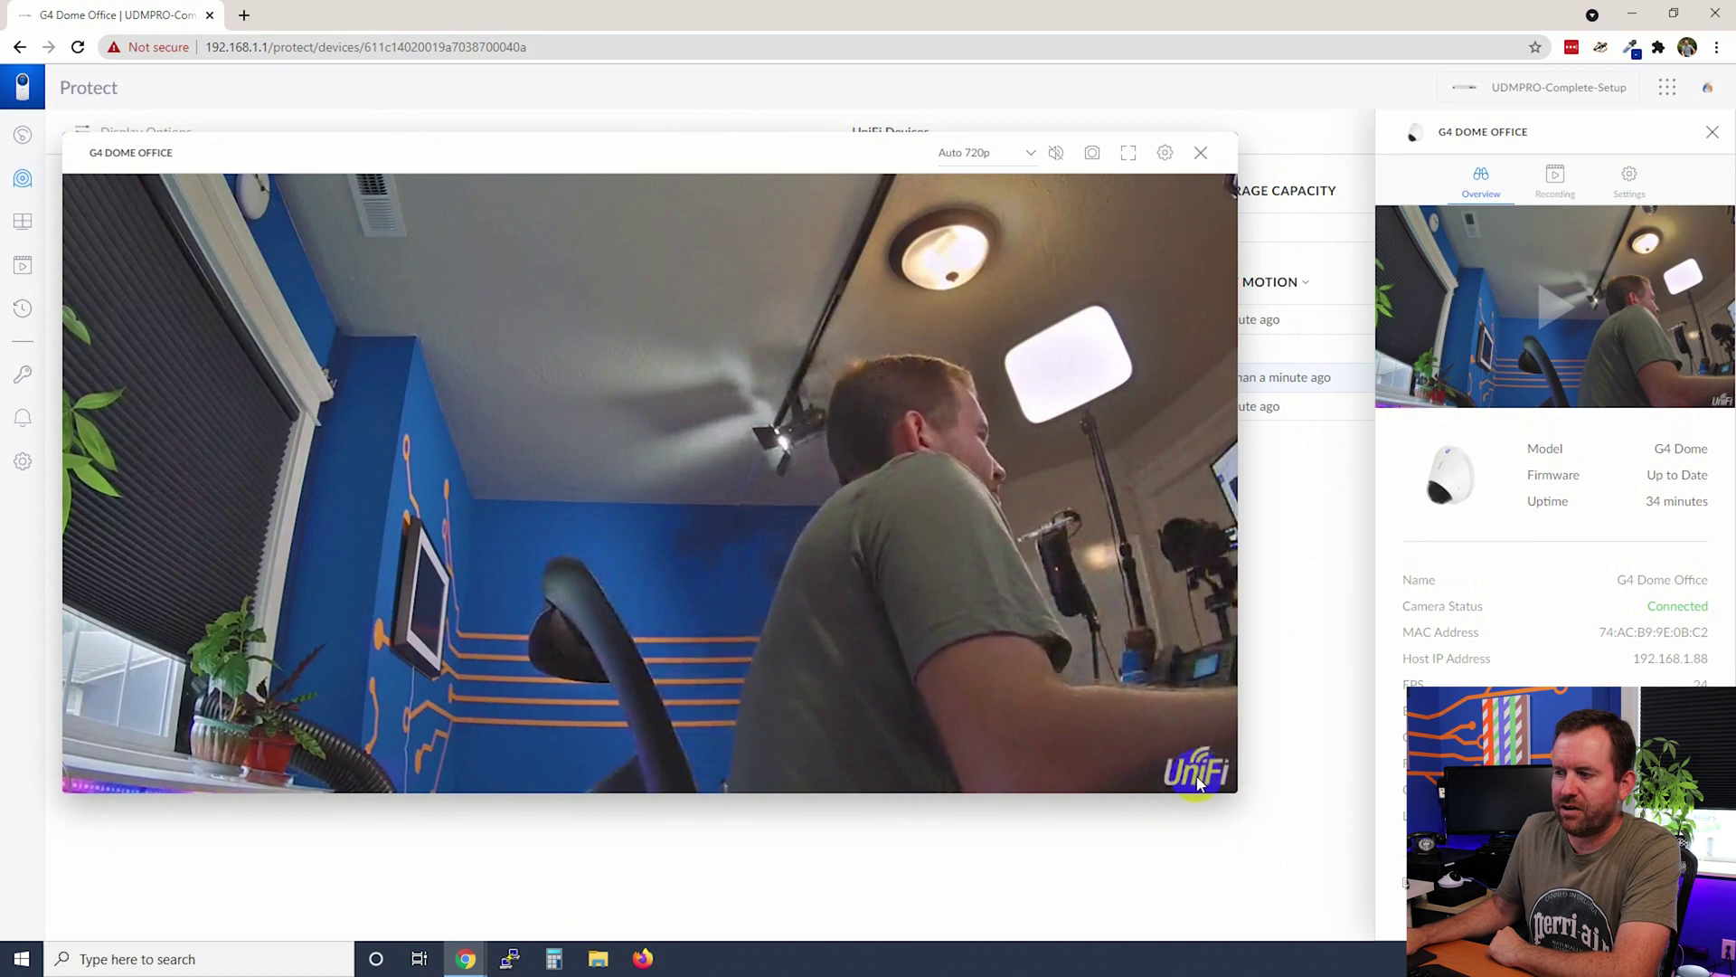
{"action": "left_click", "coordinate": [1155, 767]}
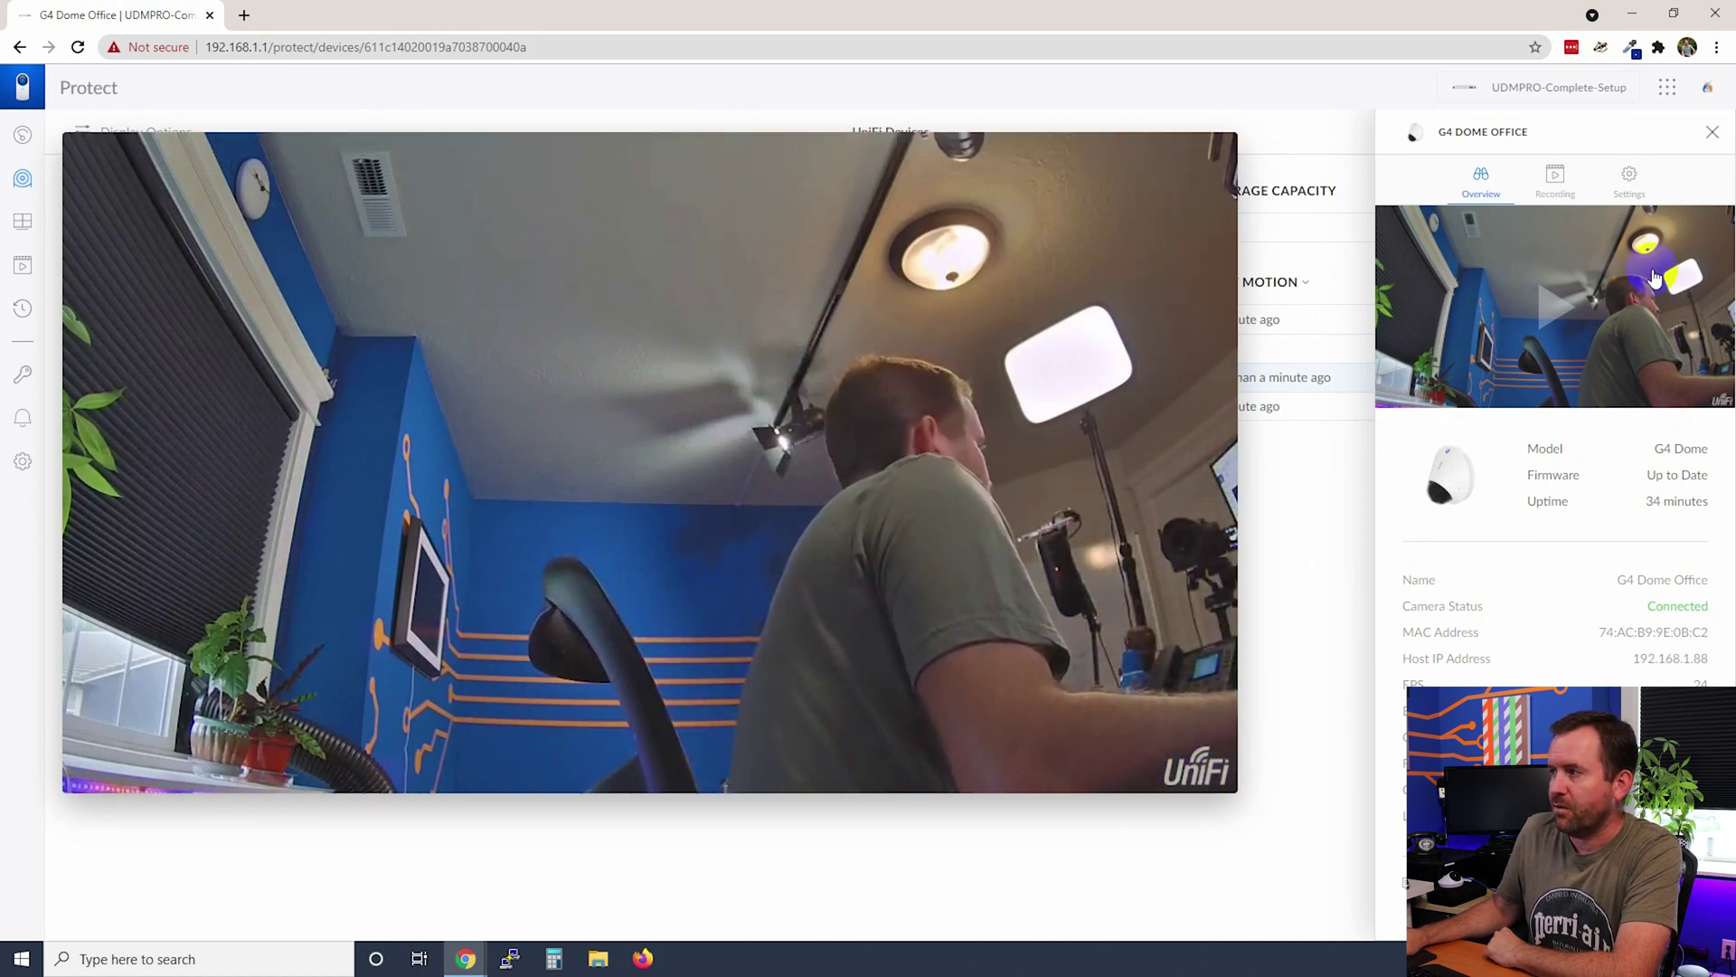
- Turn on the Camera Name overlay and turn off the Logo and Bitrate overlays
{"action": "left_click", "coordinate": [1629, 180]}
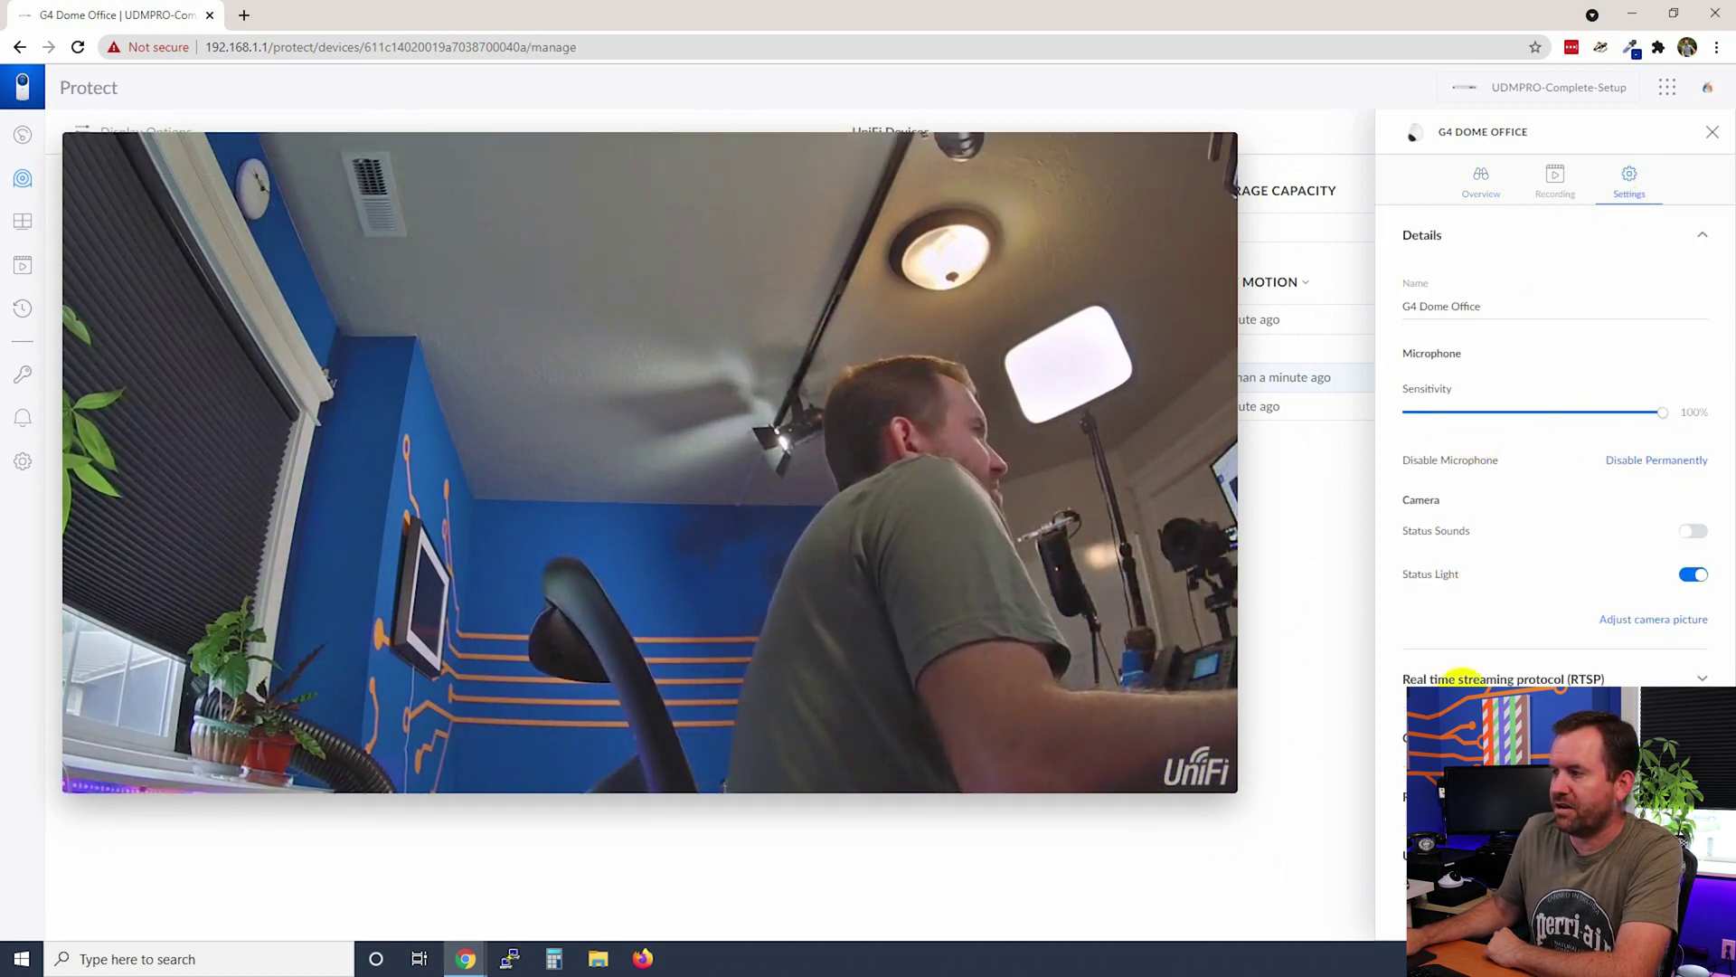
{"action": "left_click", "coordinate": [1456, 737]}
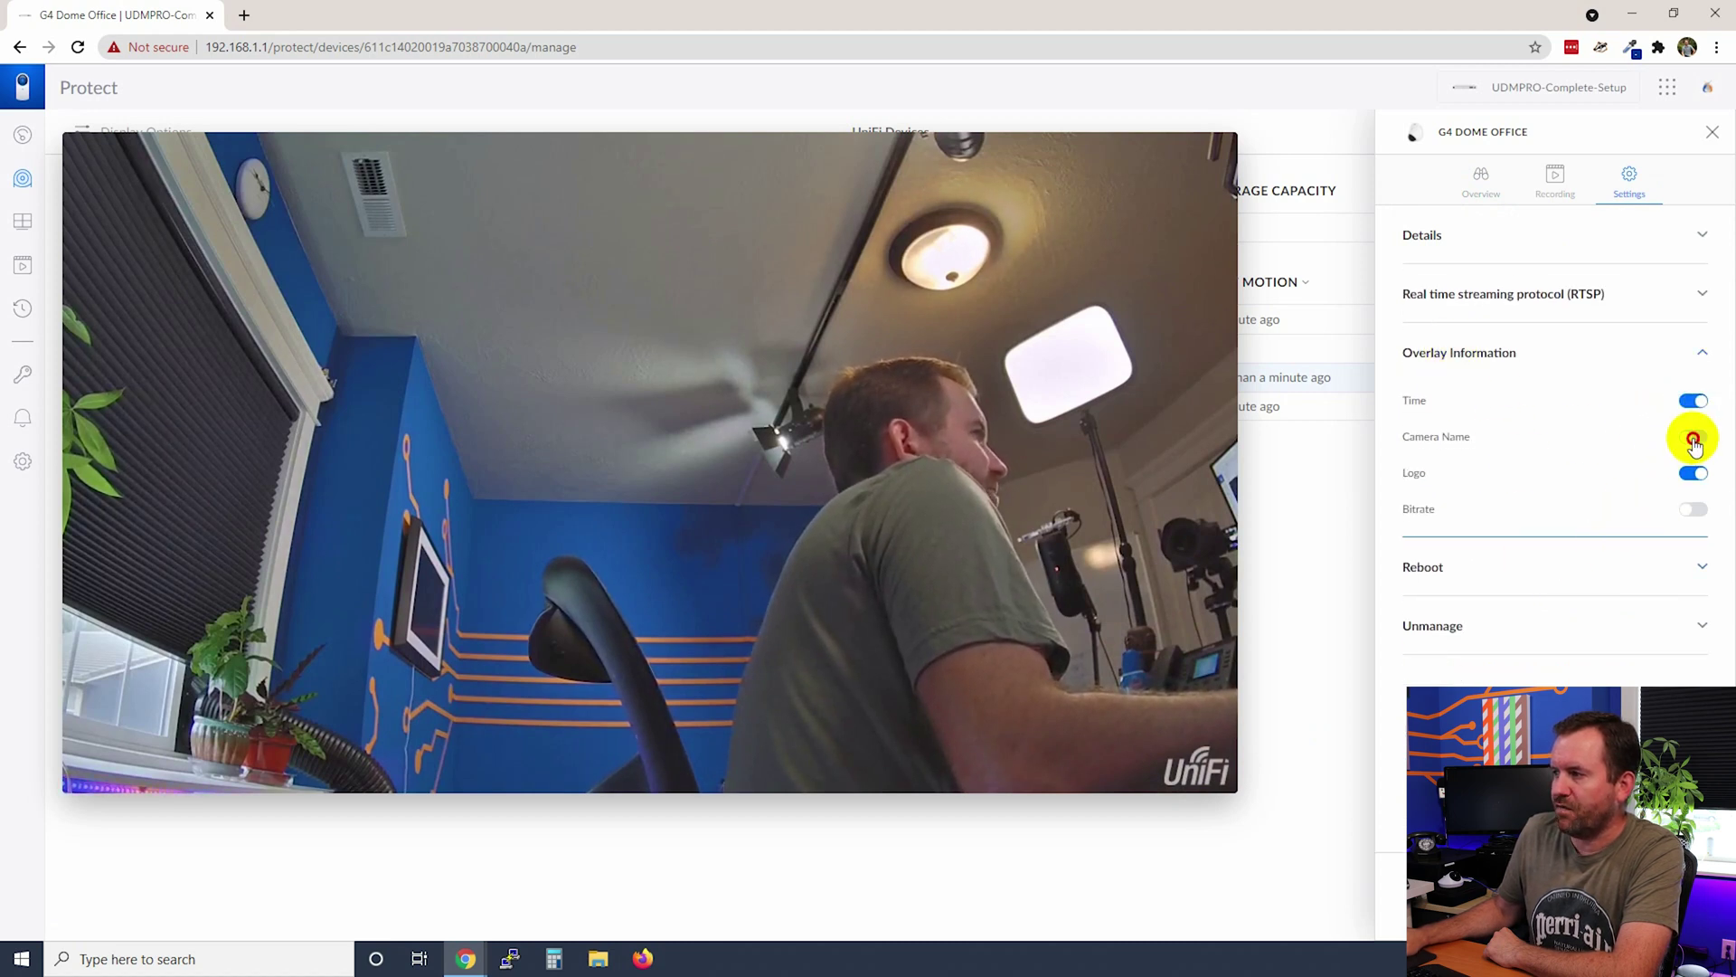
{"action": "left_click", "coordinate": [1693, 439]}
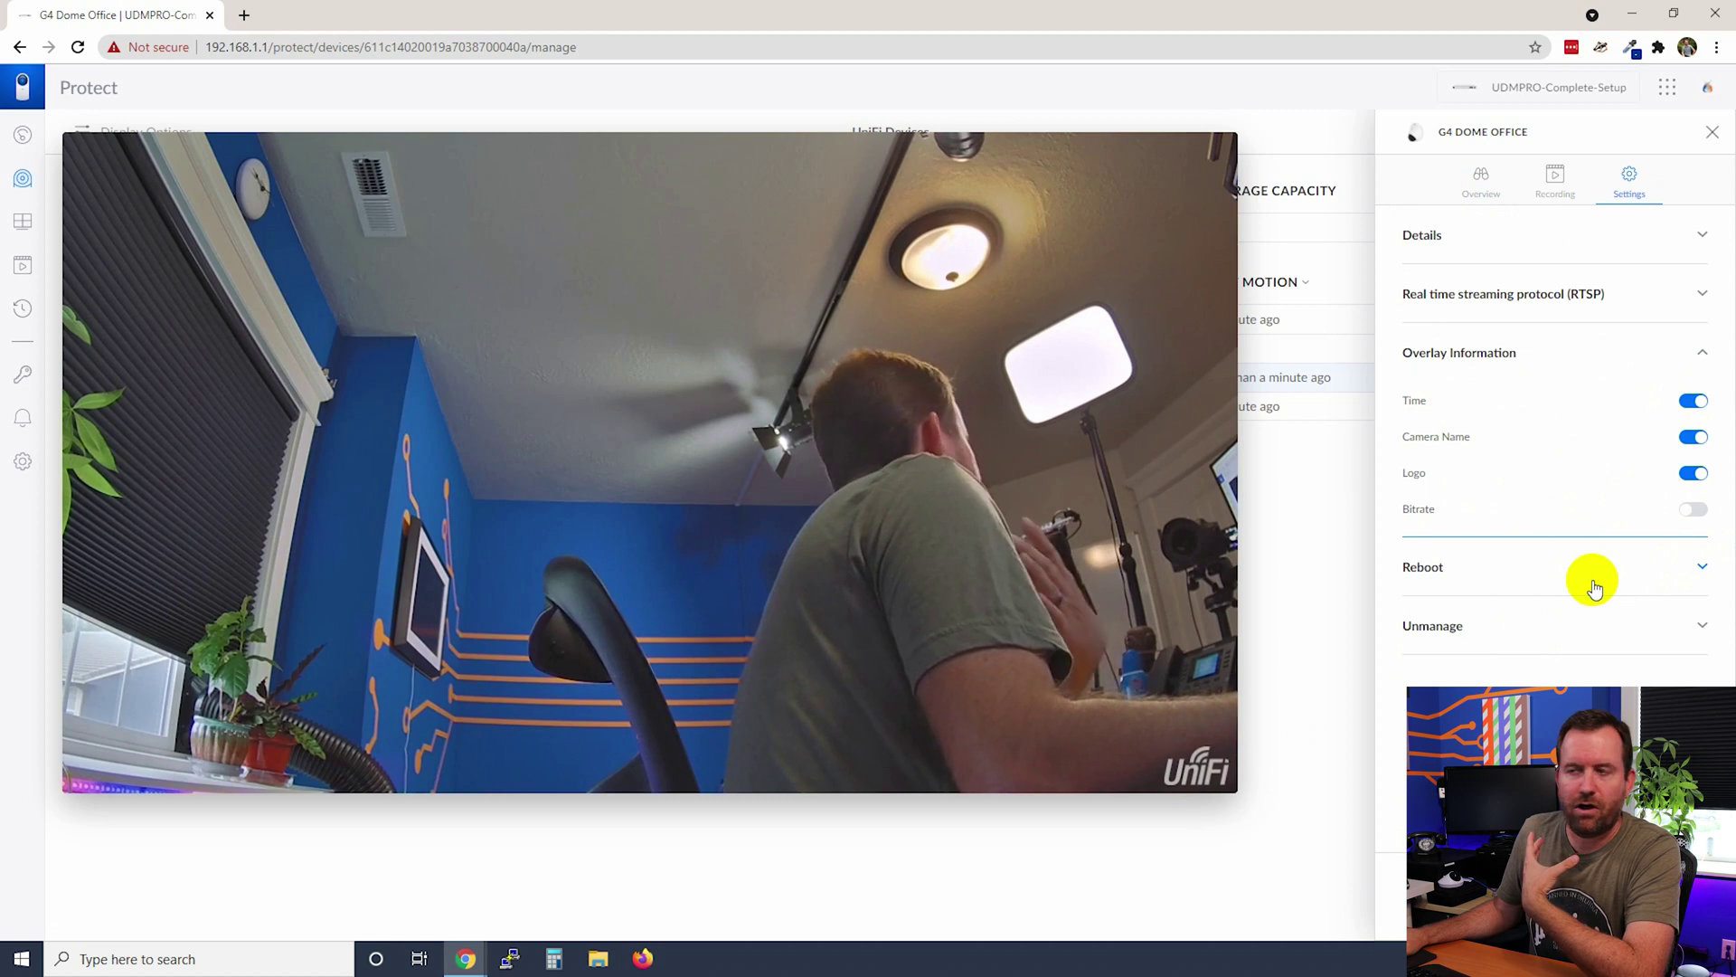
{"action": "left_click", "coordinate": [1695, 475]}
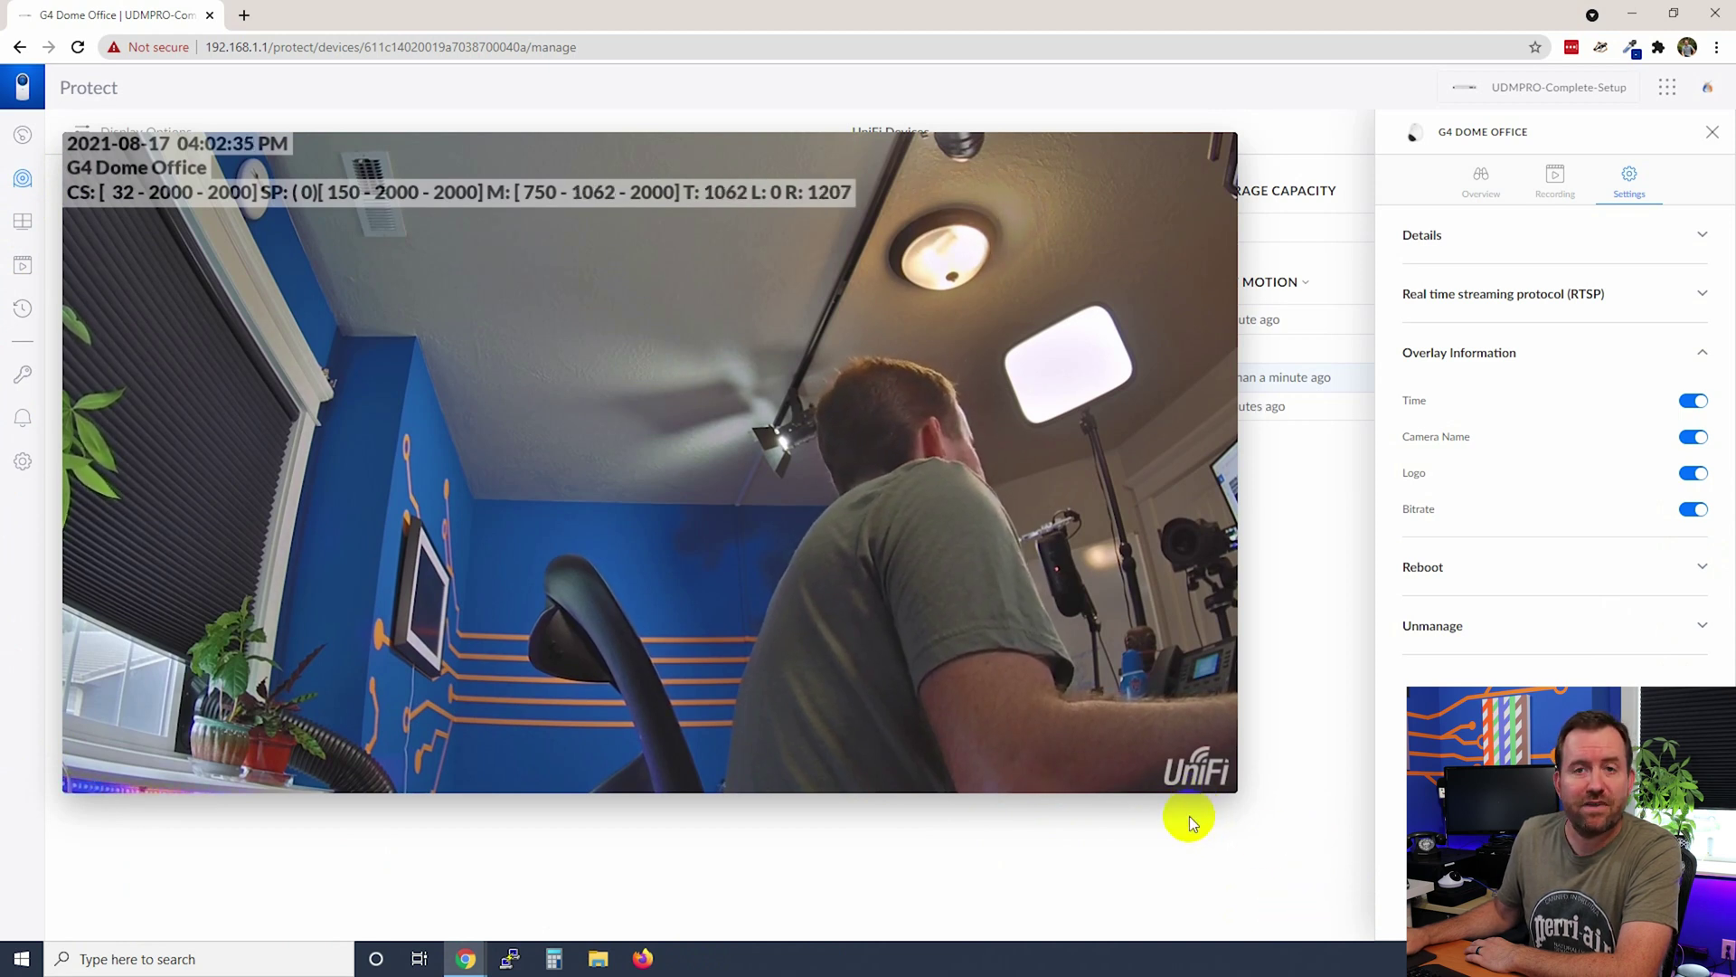
{"action": "left_click", "coordinate": [1697, 510]}
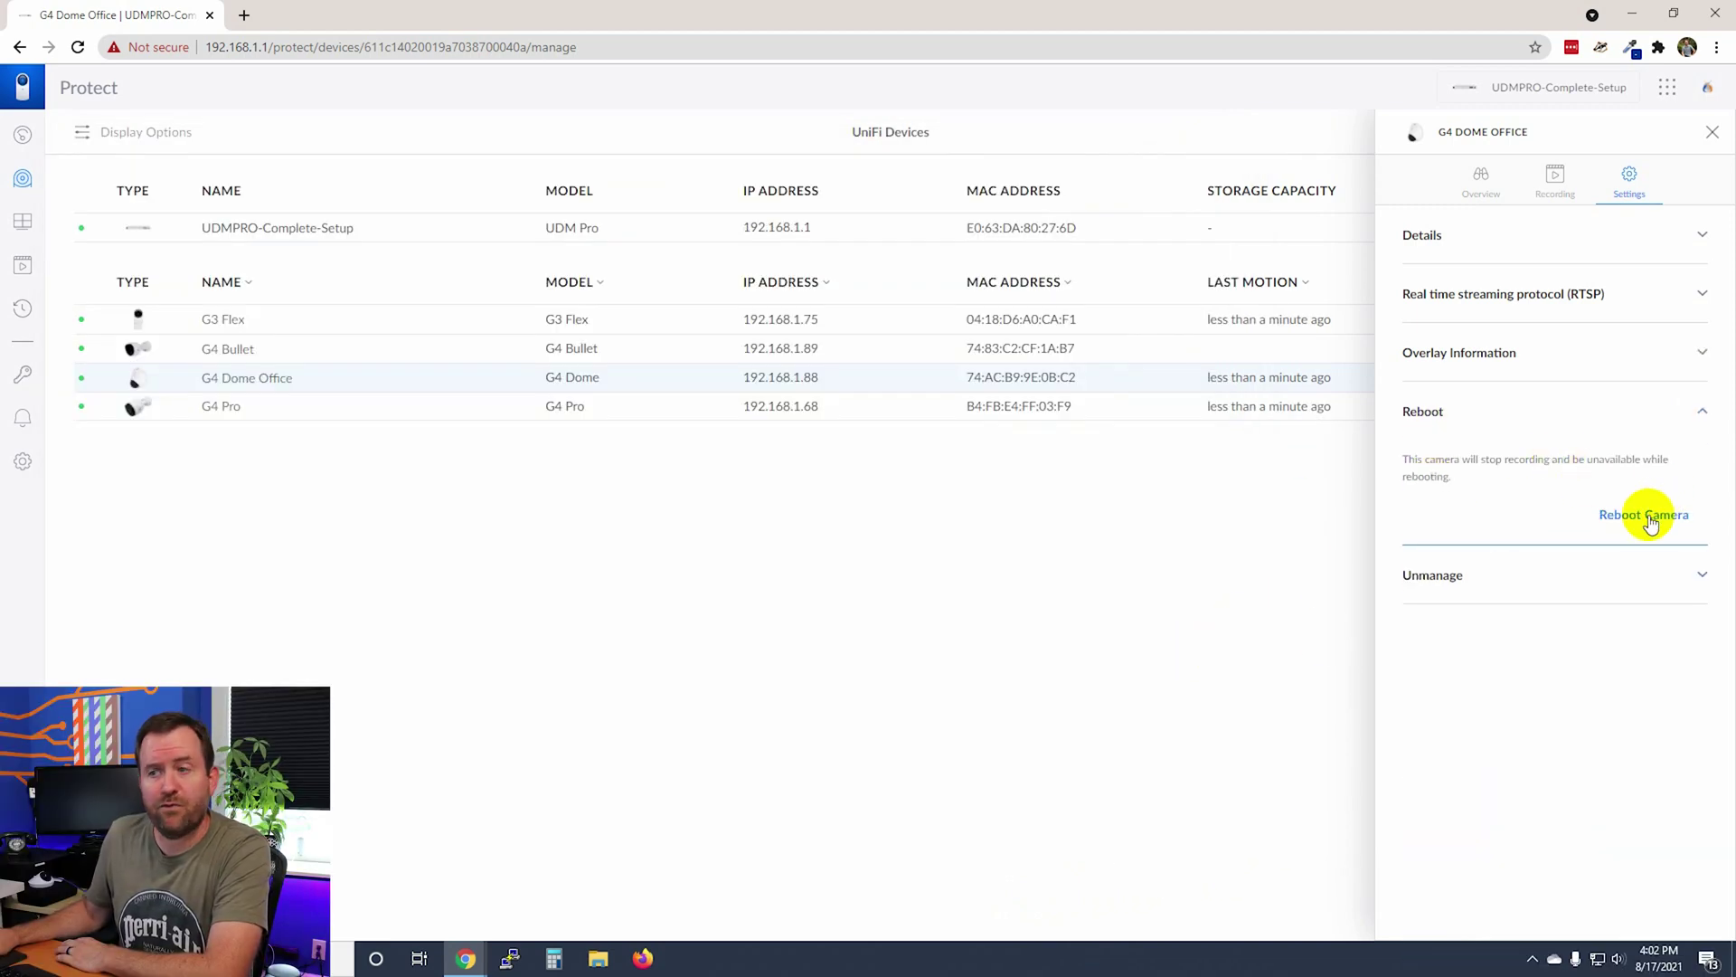
- Expand the Unmanage section to reveal the camera removal warning
{"action": "left_click", "coordinate": [1435, 583]}
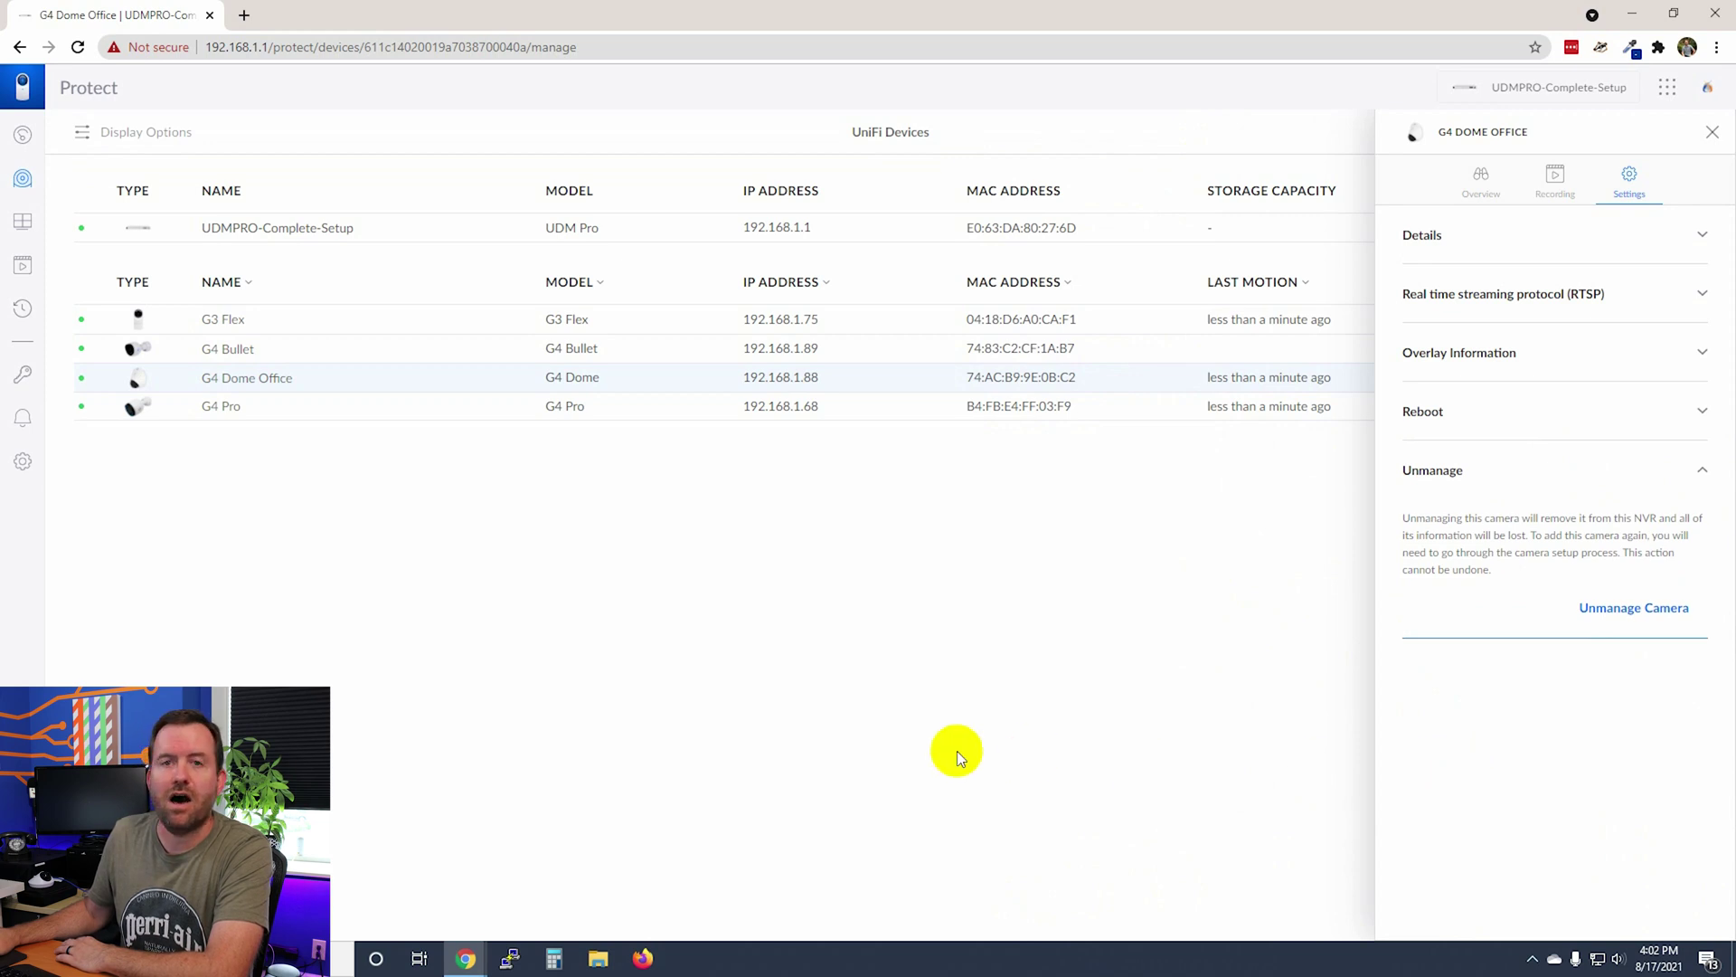